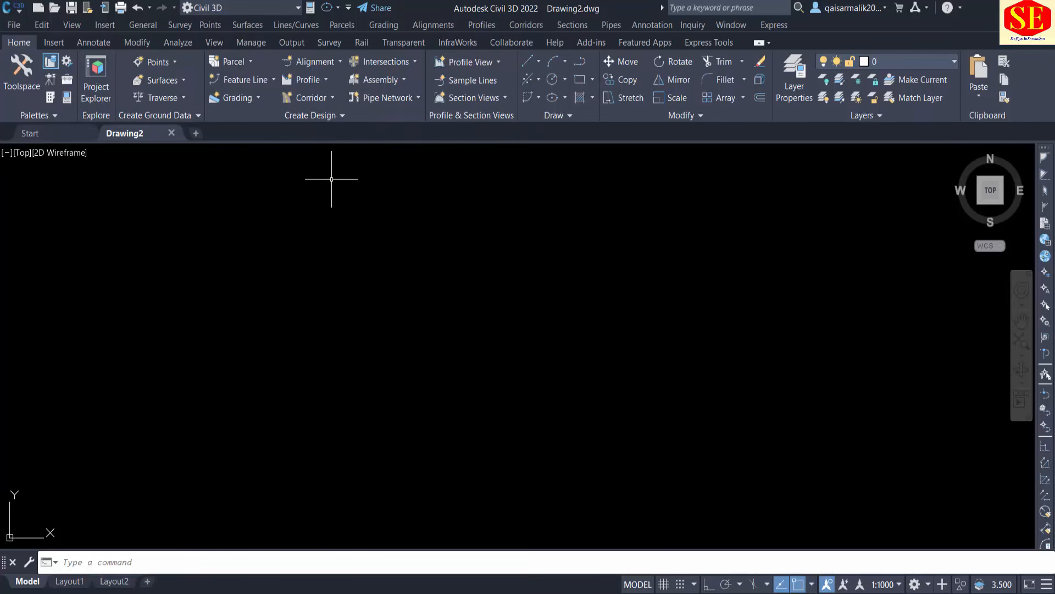
Switch the workspace from Civil 3D to Drafting & Annotation.
left_click(929, 585)
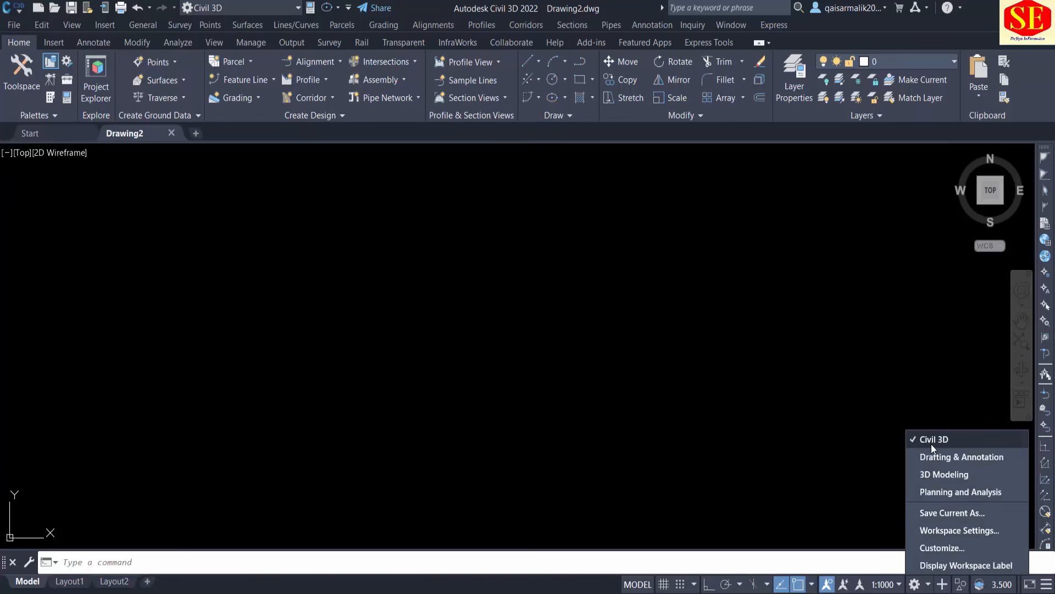
left_click(936, 459)
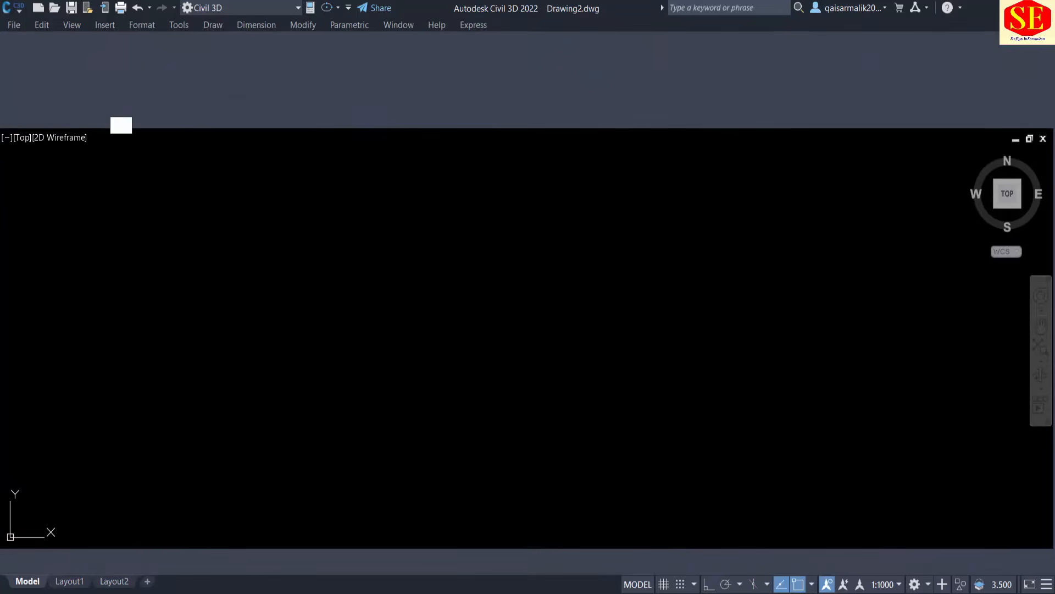
left_click(316, 170)
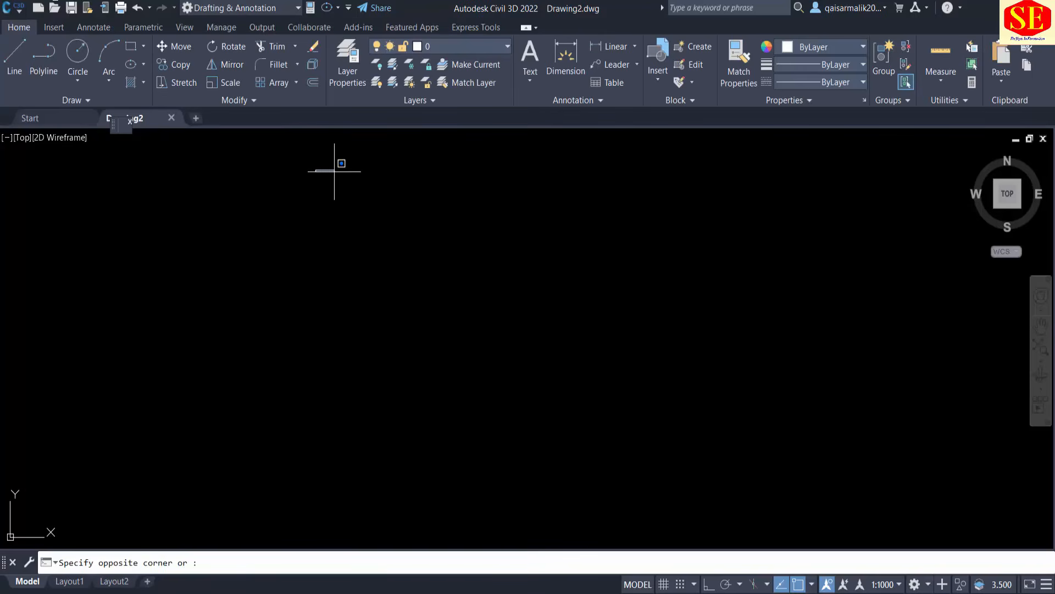
left_click(286, 283)
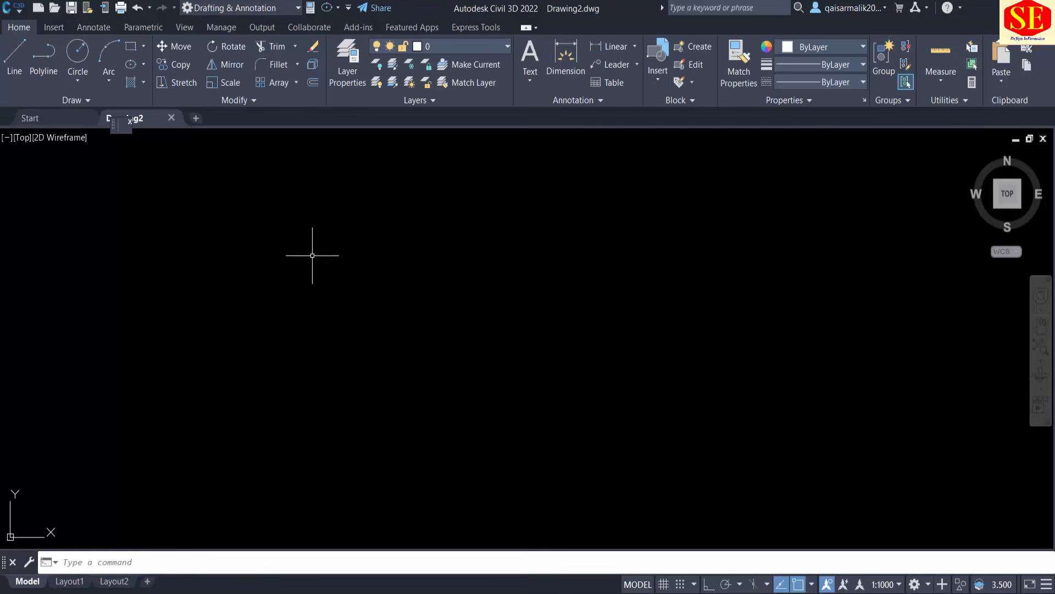
Switch the workspace to 3D Modeling, followed by Planning and Analysis.
left_click(927, 585)
left_click(952, 473)
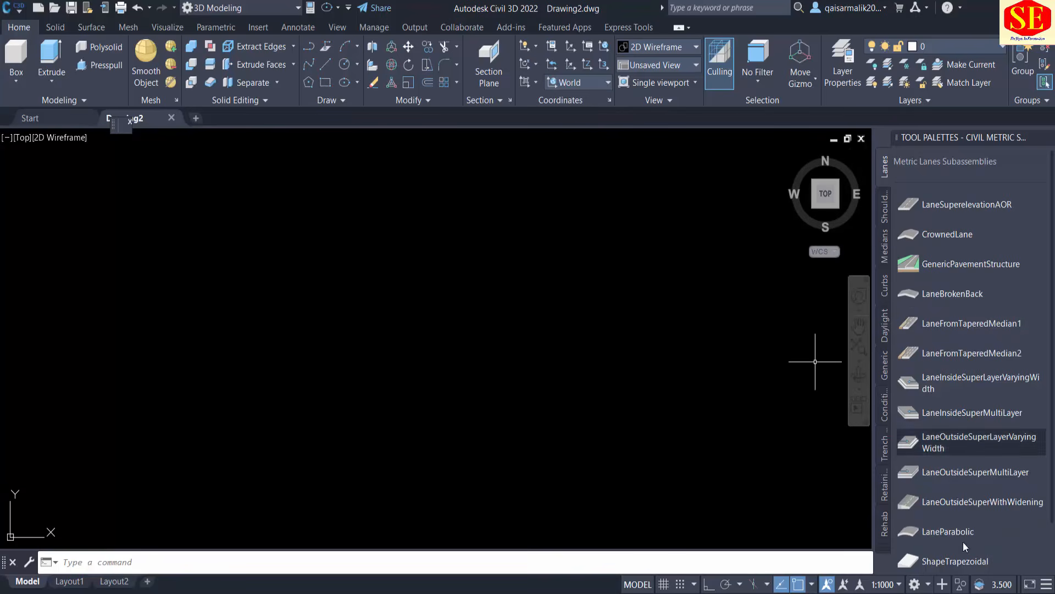
left_click(929, 585)
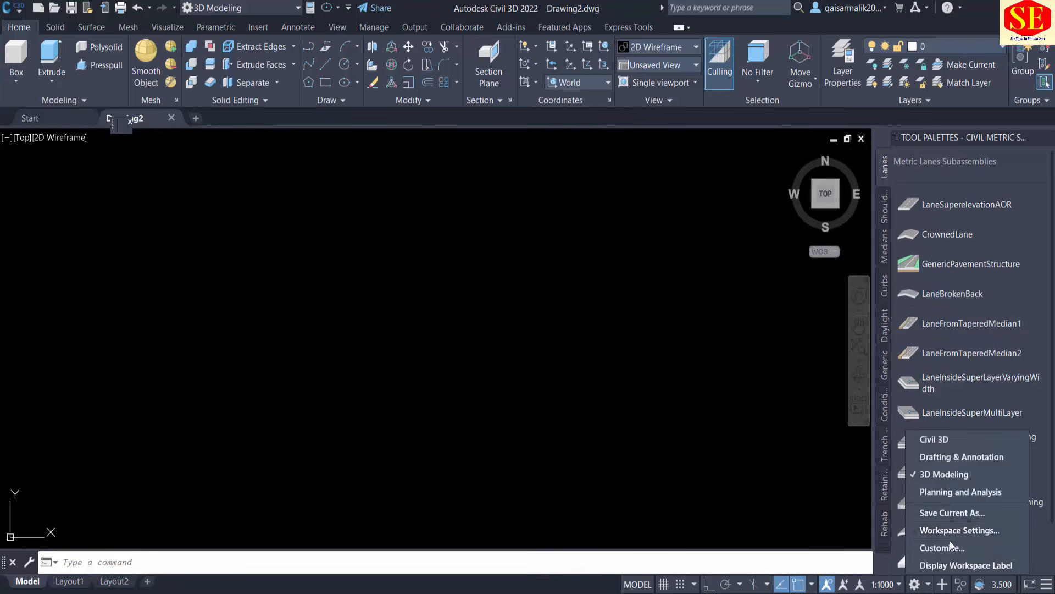
left_click(948, 493)
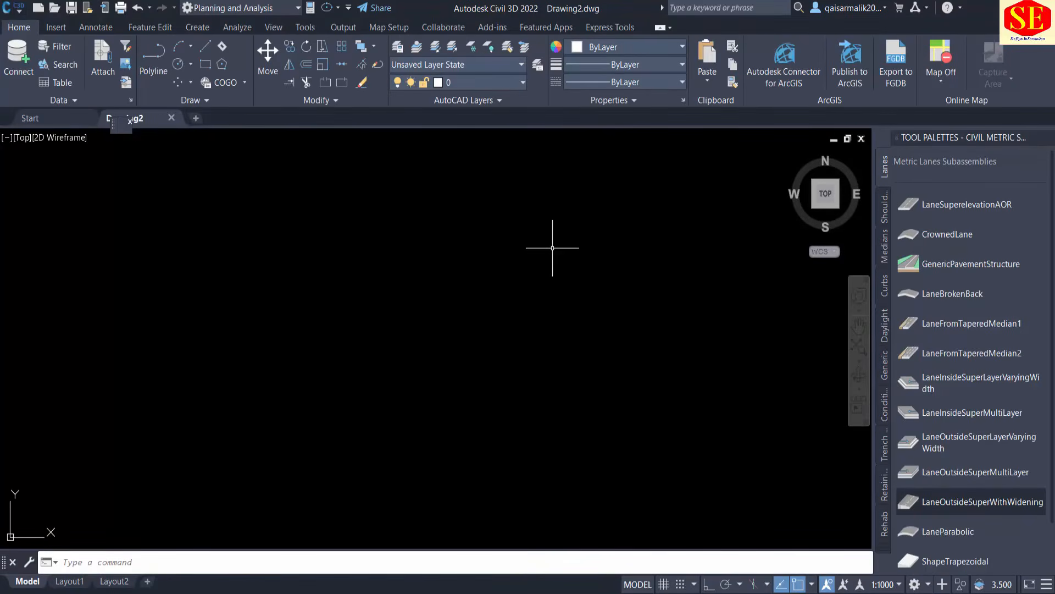
Return to the Civil 3D workspace and close the Tool Palettes and the Toolspace.
left_click(928, 584)
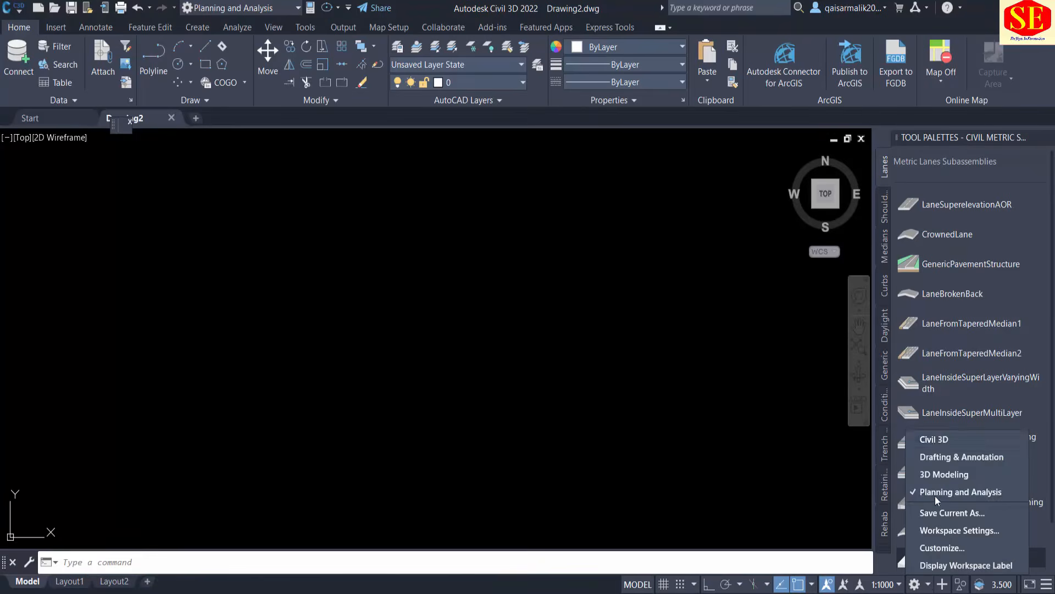
left_click(949, 443)
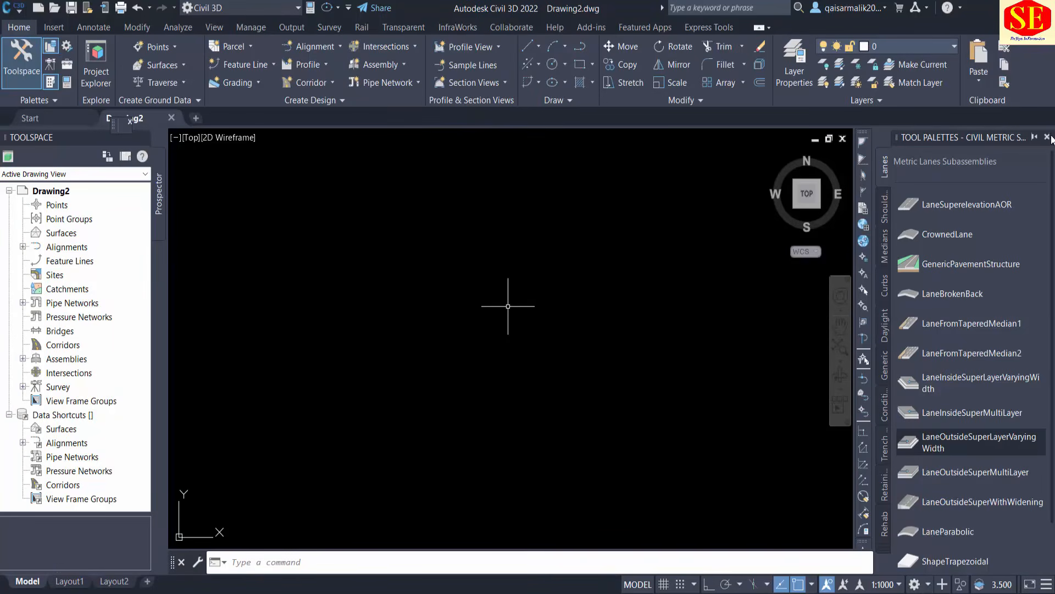
left_click(1048, 137)
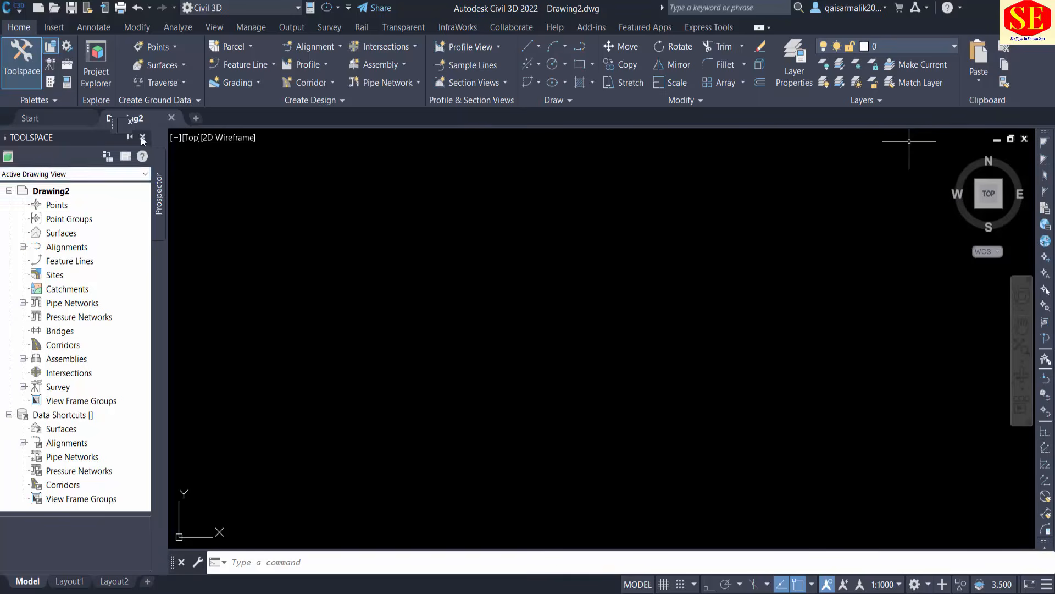
left_click(142, 138)
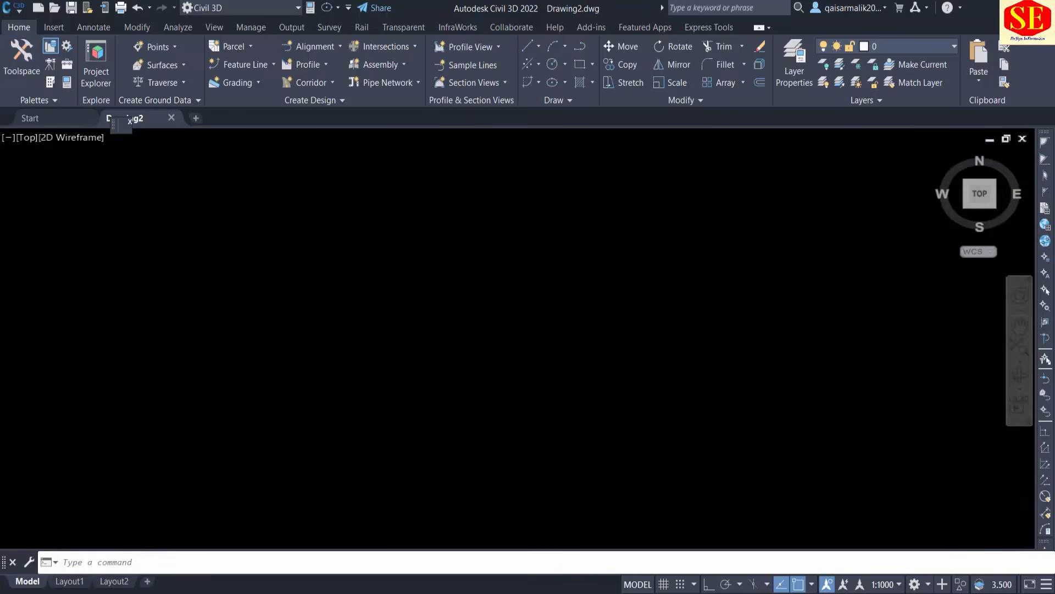
left_click(233, 240)
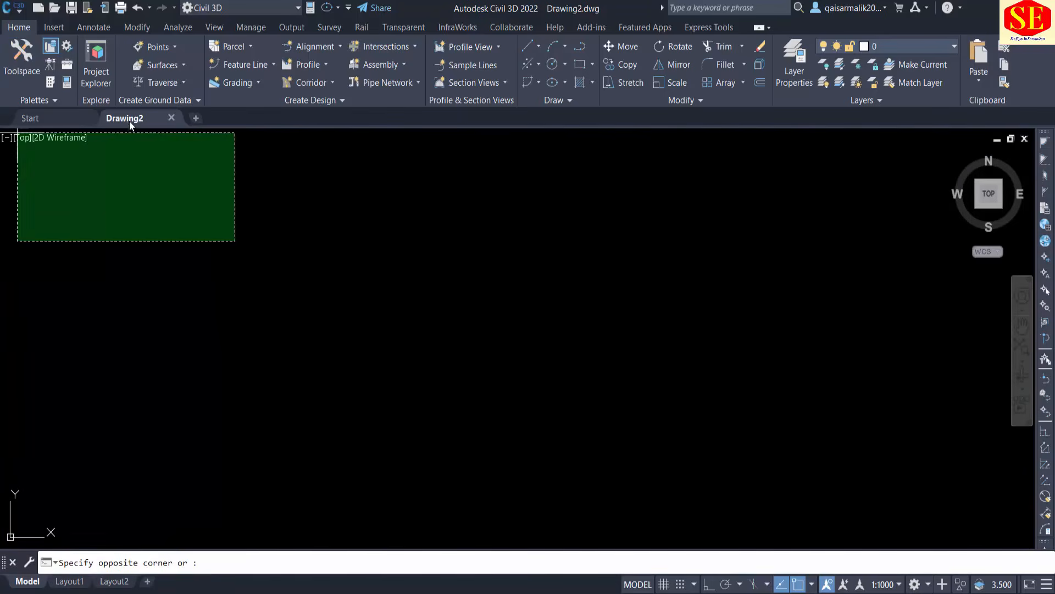
key("Escape")
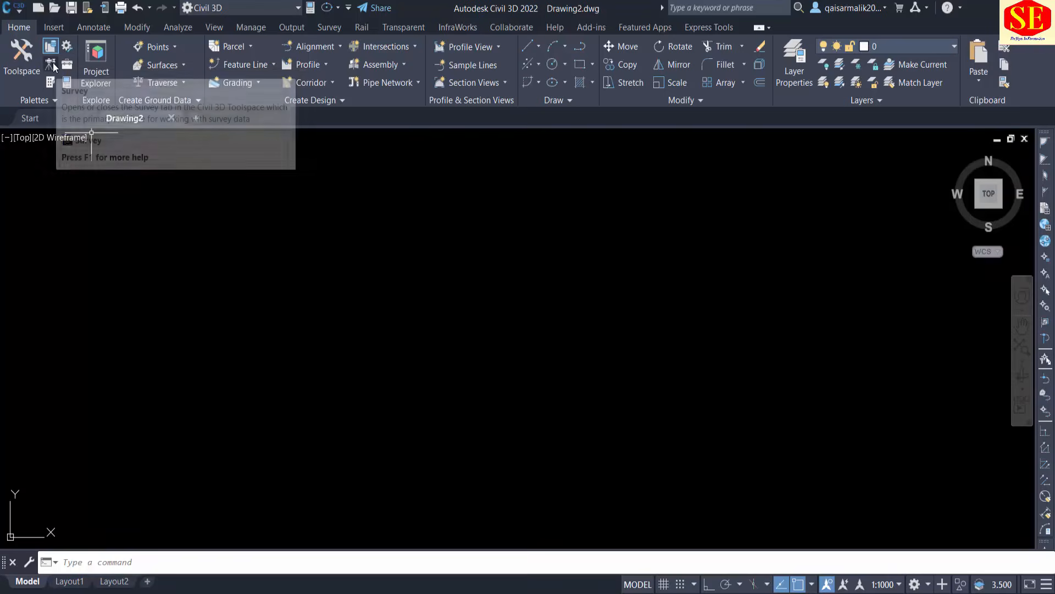
Show the Survey section of the Toolspace and switch between it and the Prospector.
left_click(53, 66)
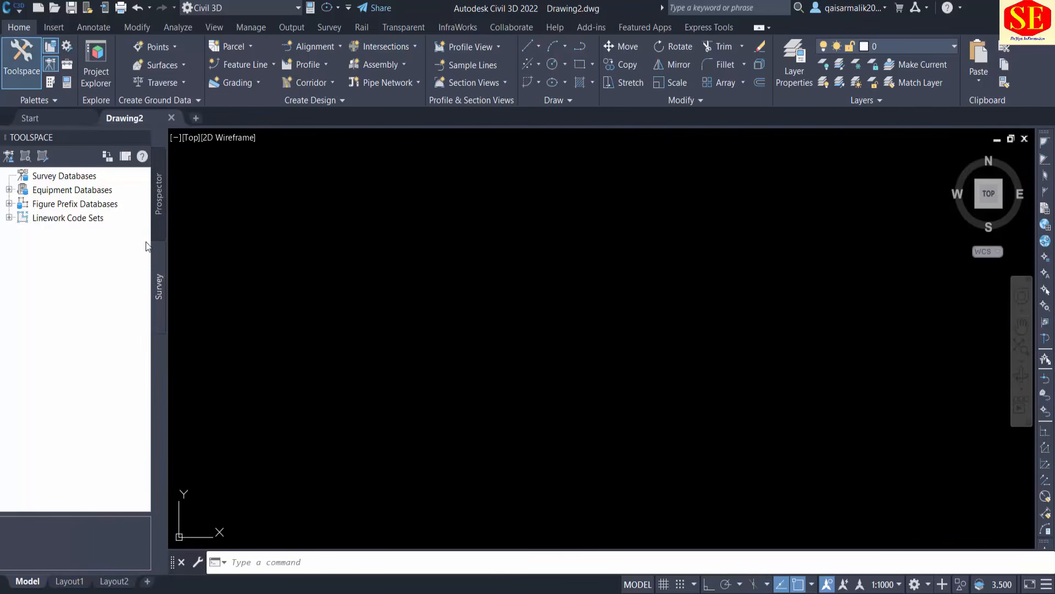
left_click(160, 195)
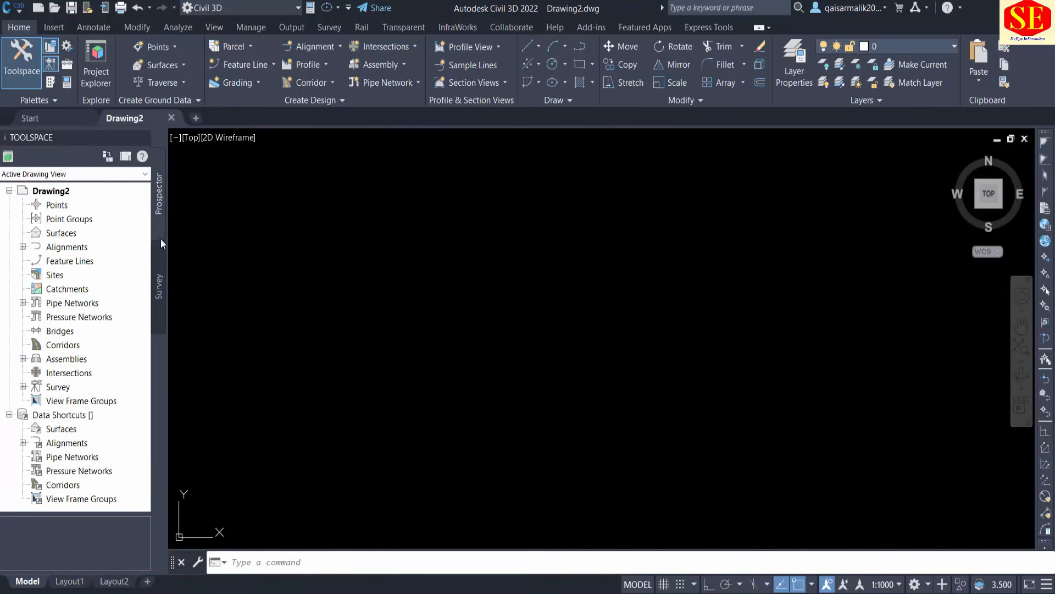
left_click(159, 286)
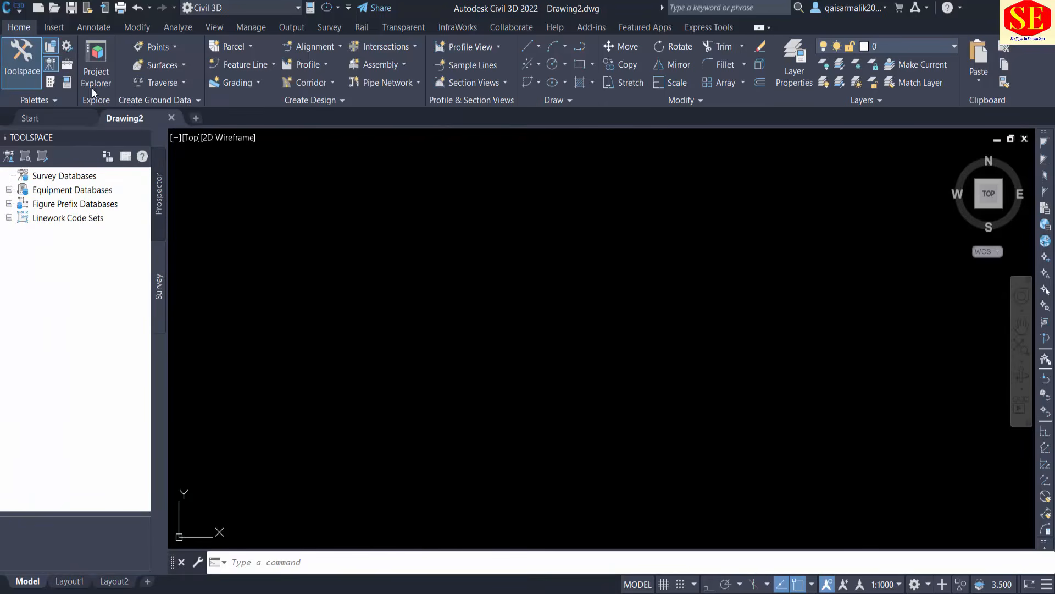
Toggle the Civil Metric Tool Palettes on and off, and close the Toolspace.
left_click(52, 84)
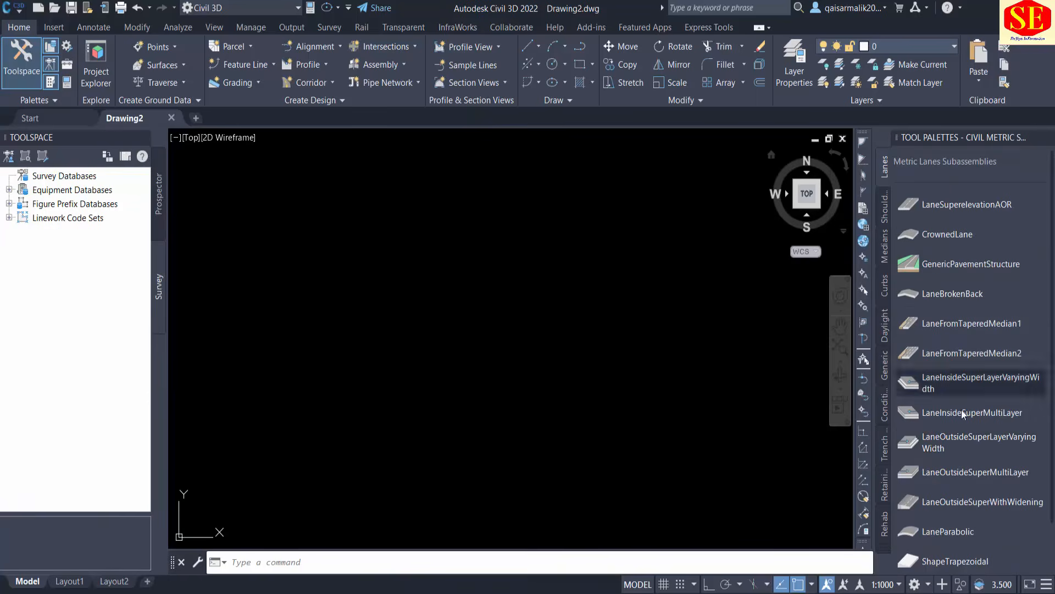
left_click(54, 84)
left_click(54, 84)
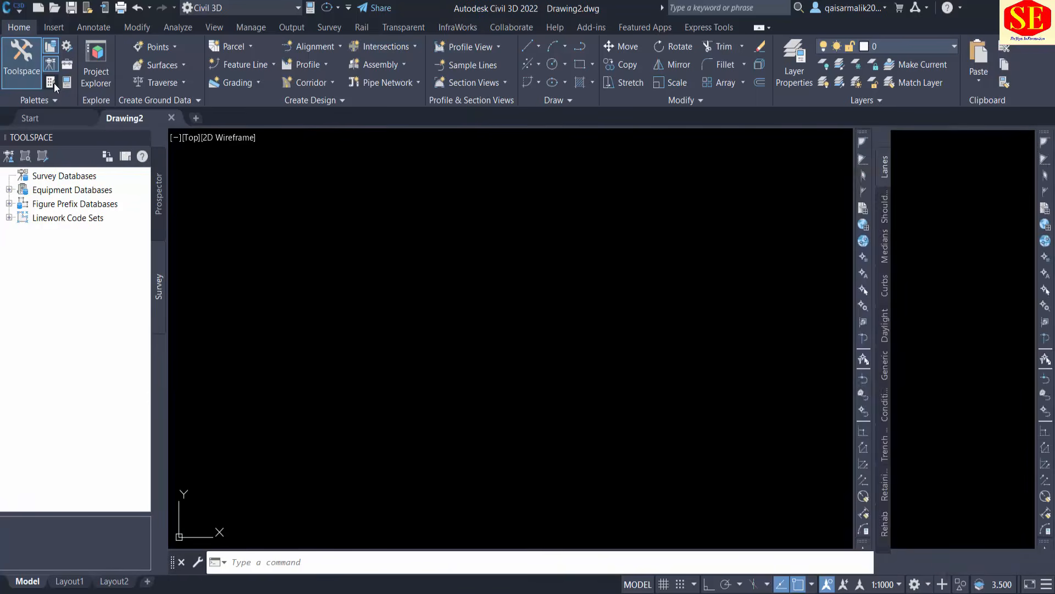
left_click(55, 84)
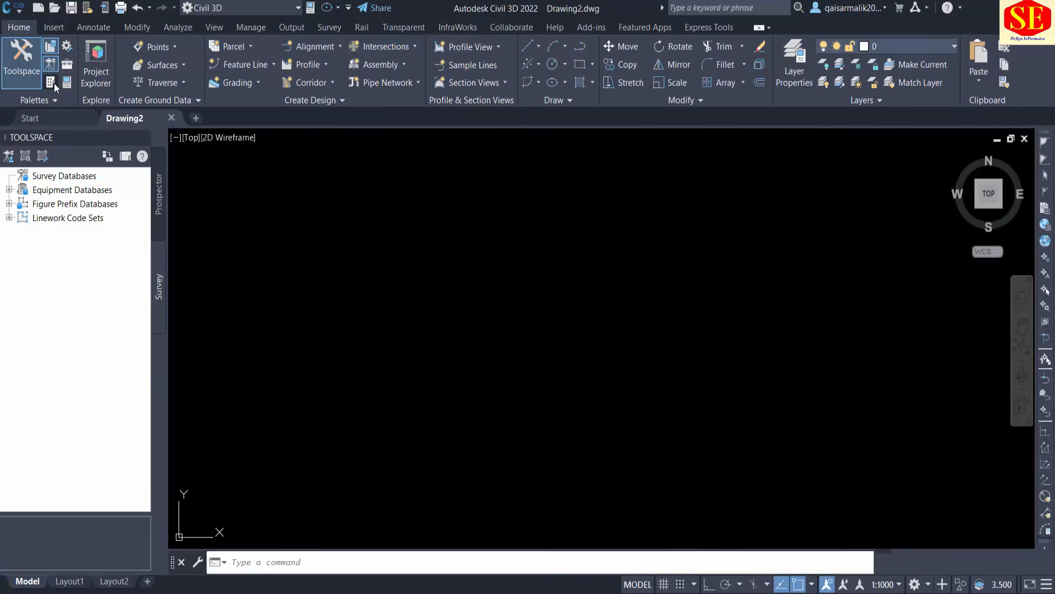
left_click(55, 85)
left_click(50, 82)
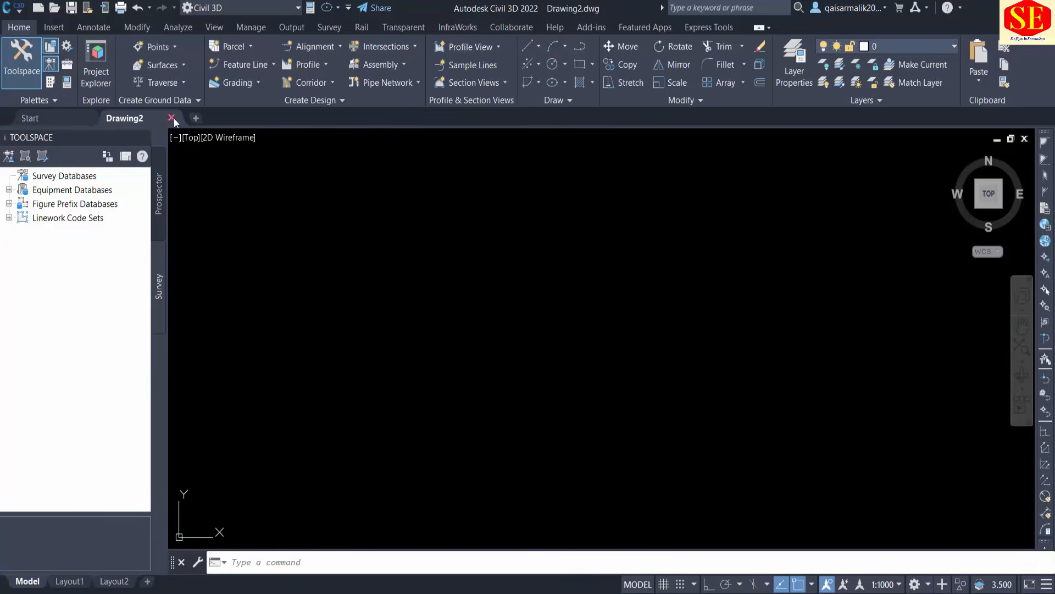
left_click(142, 138)
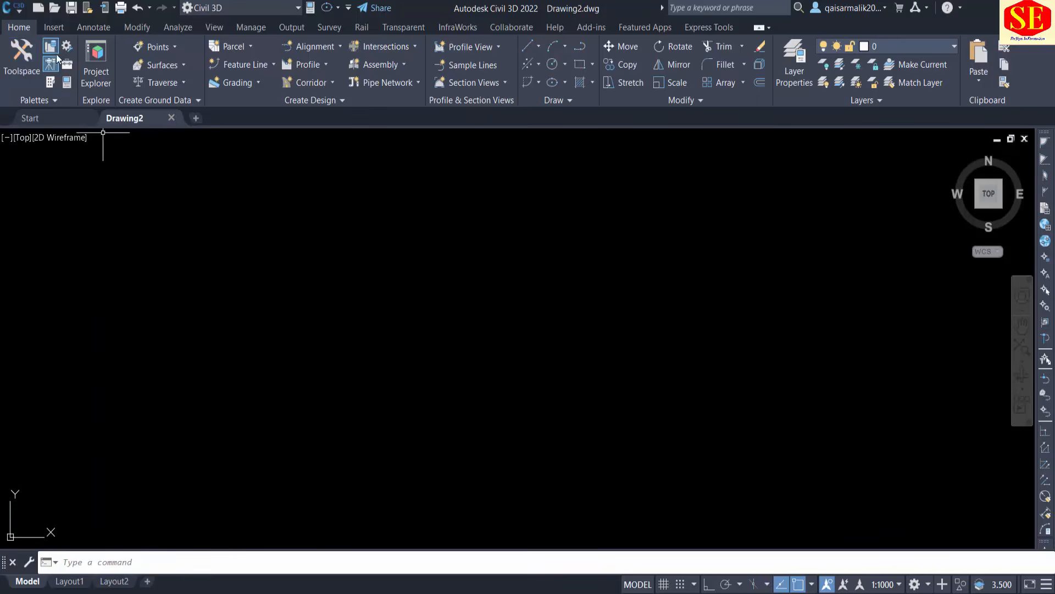
Reopen the Toolspace with the Prospector, Settings, Toolbox and Survey sections all turned on.
left_click(50, 48)
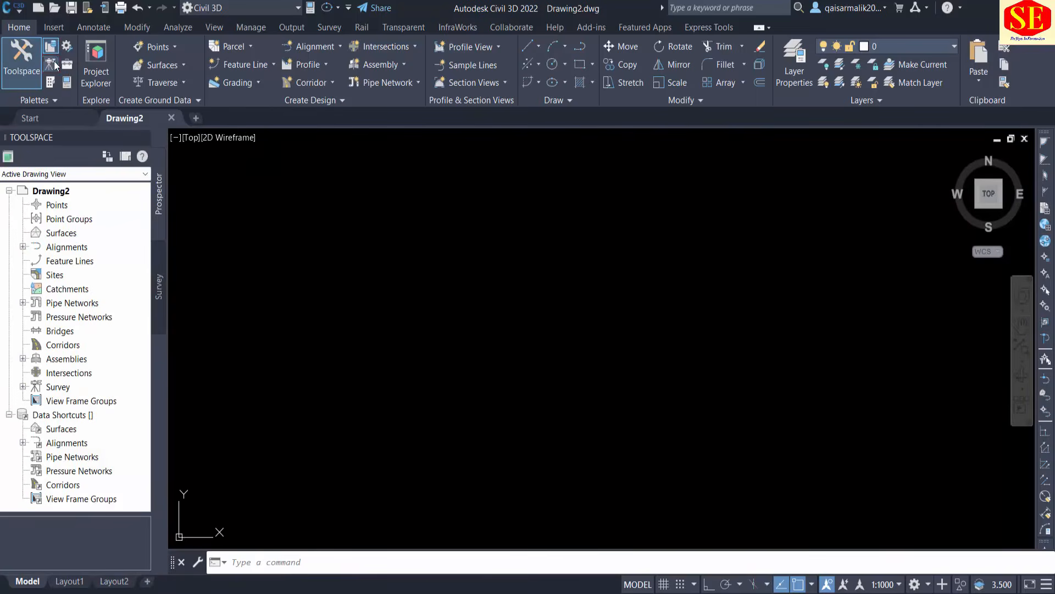
left_click(66, 46)
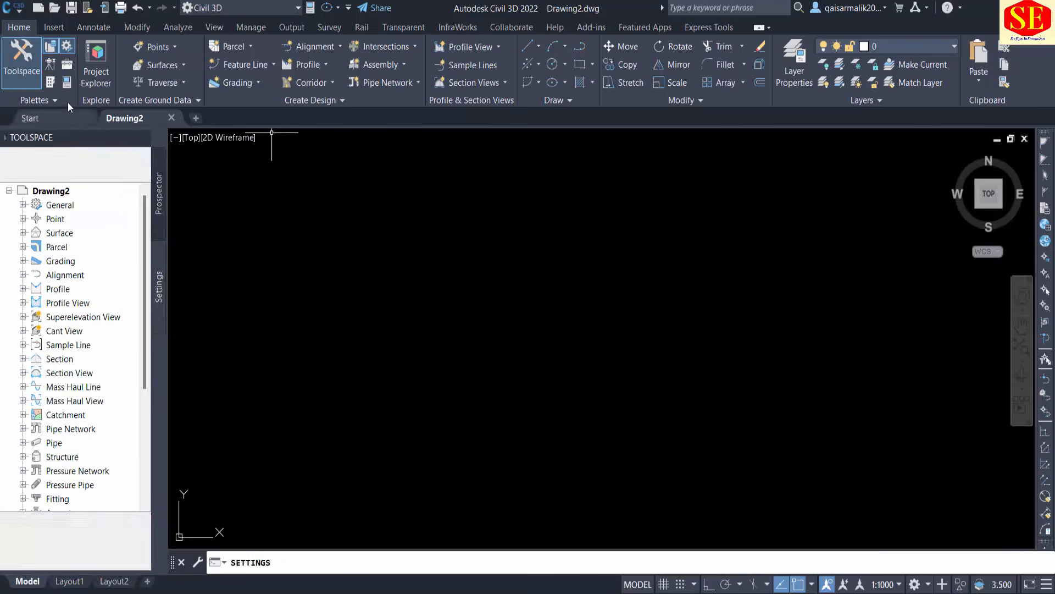
left_click(67, 65)
left_click(50, 64)
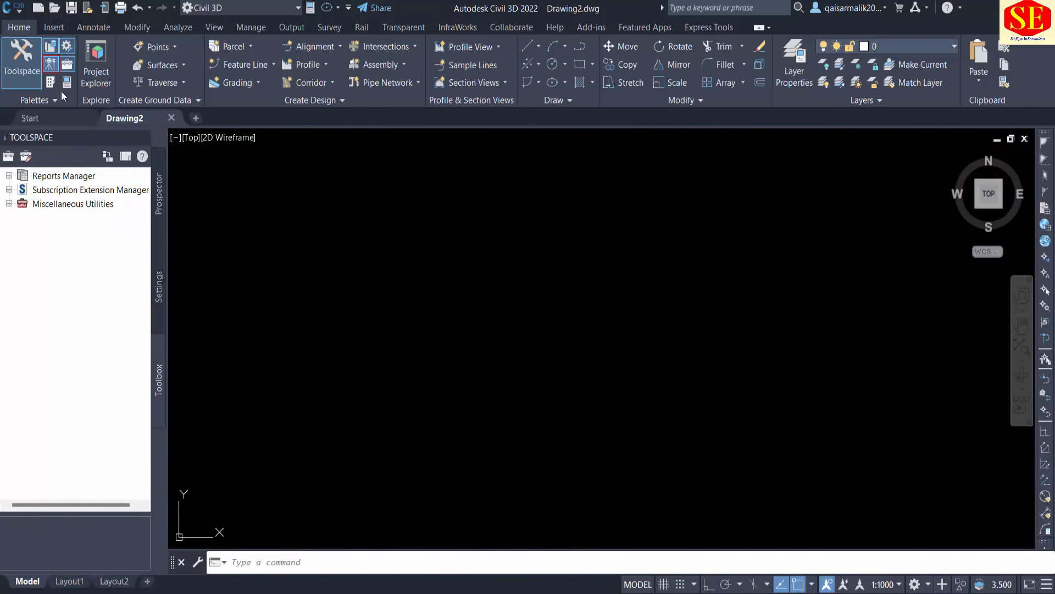
Look through the Toolspace's Settings, Toolbox and Survey sections, ending on the Prospector.
left_click(159, 222)
left_click(164, 292)
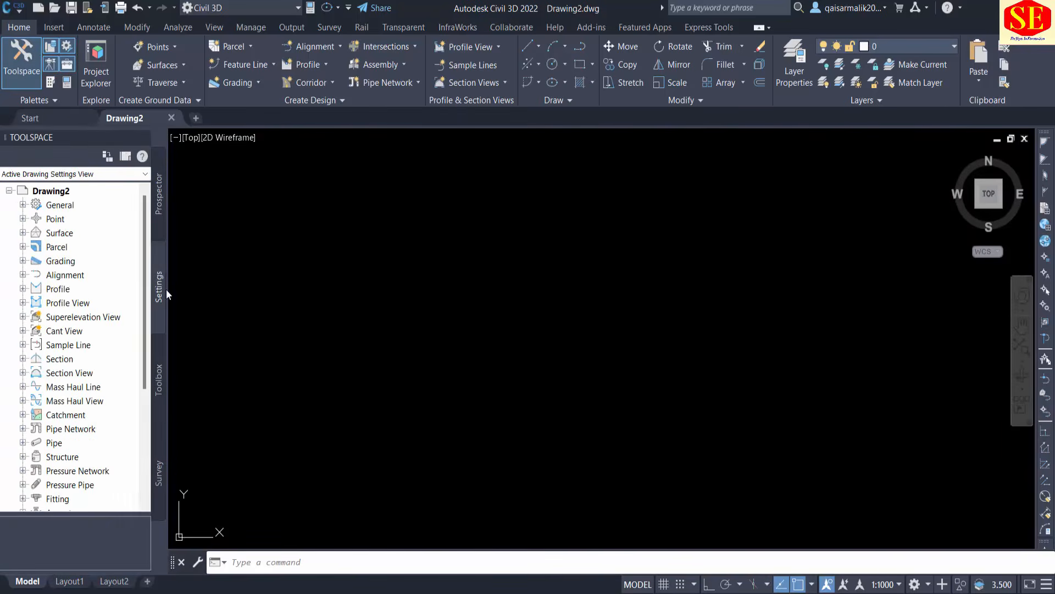
left_click(160, 379)
left_click(159, 476)
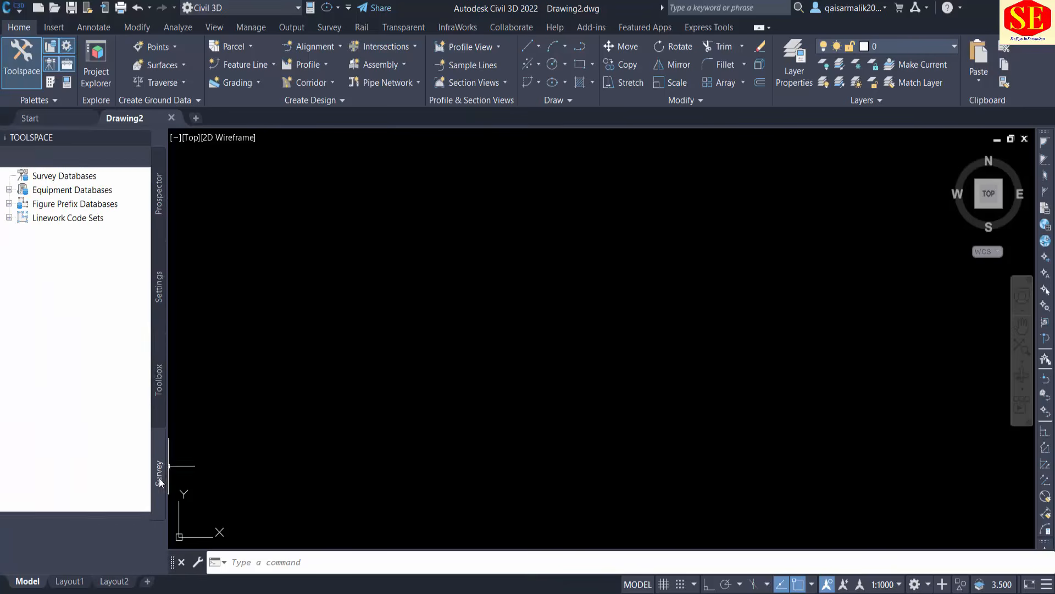
left_click(159, 192)
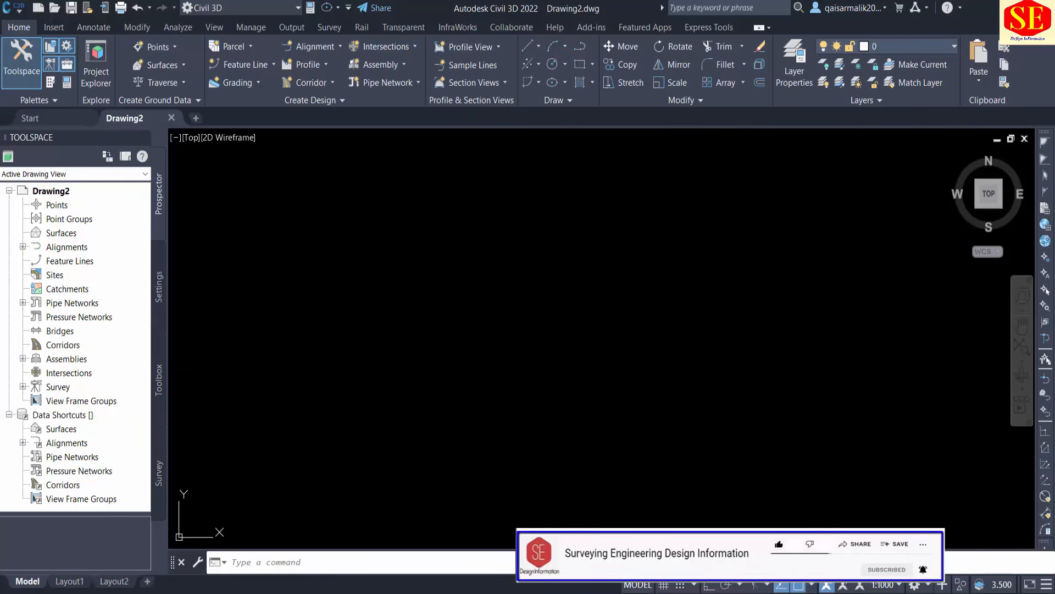
Save the drawing as Sample in the Documents folder and dismiss the version conflict notice.
key("ctrl+s")
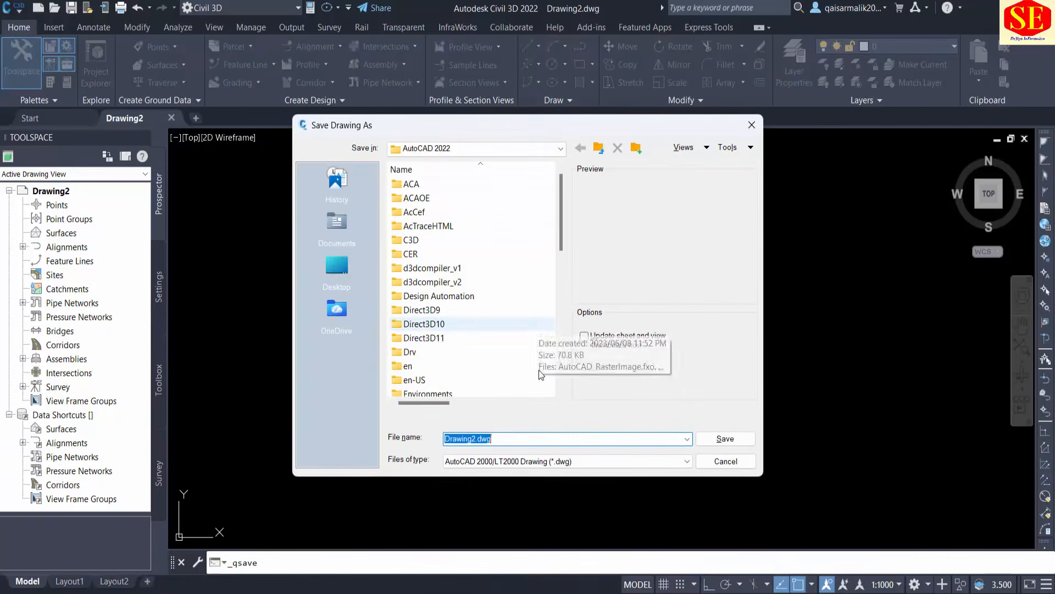
left_click(337, 223)
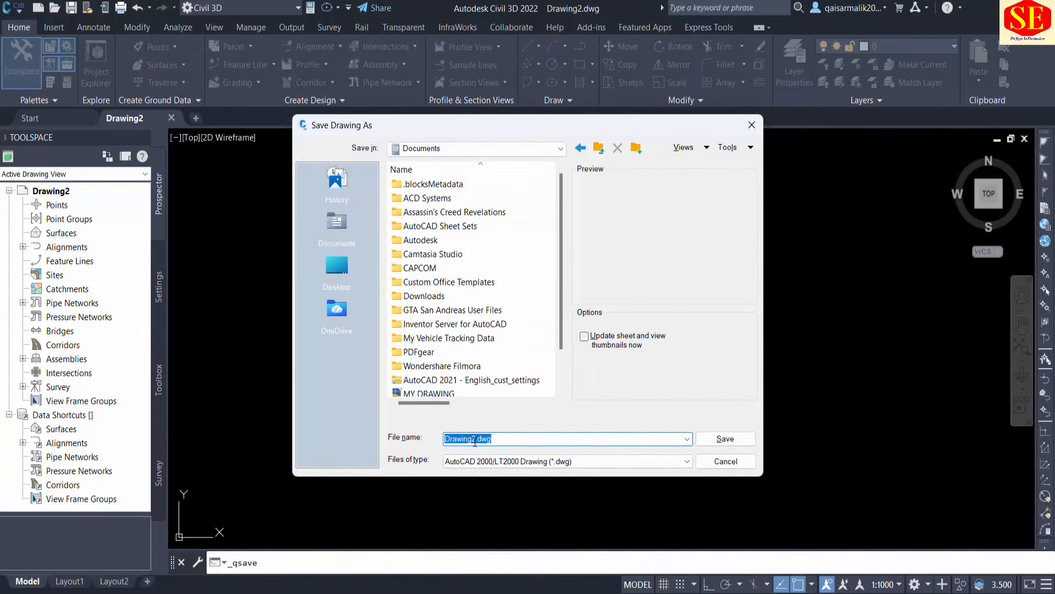
scroll(475, 441, "down", 1)
key("BackSpace")
left_click(726, 438)
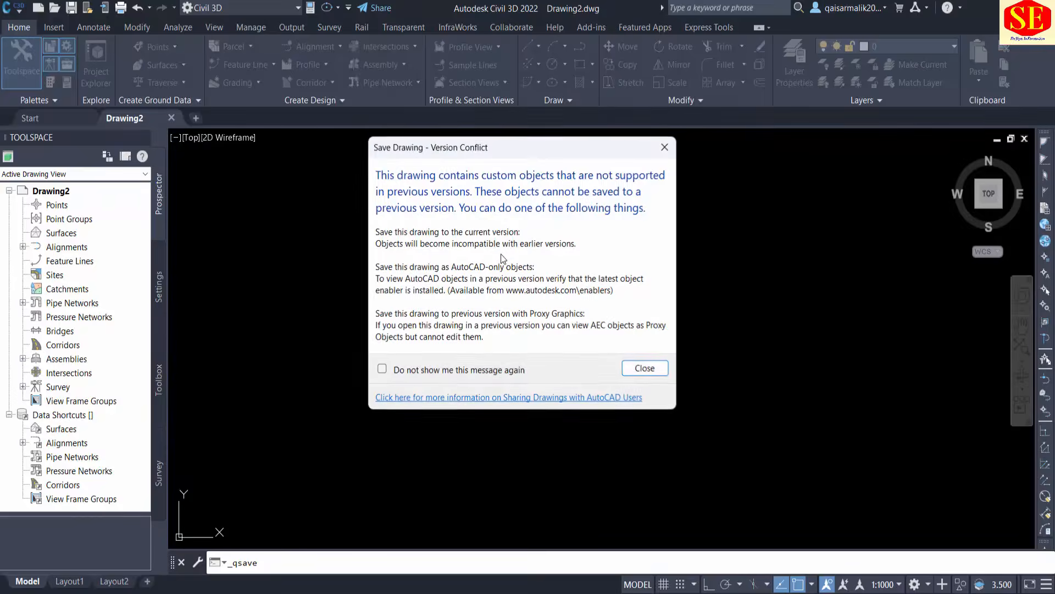
left_click(632, 367)
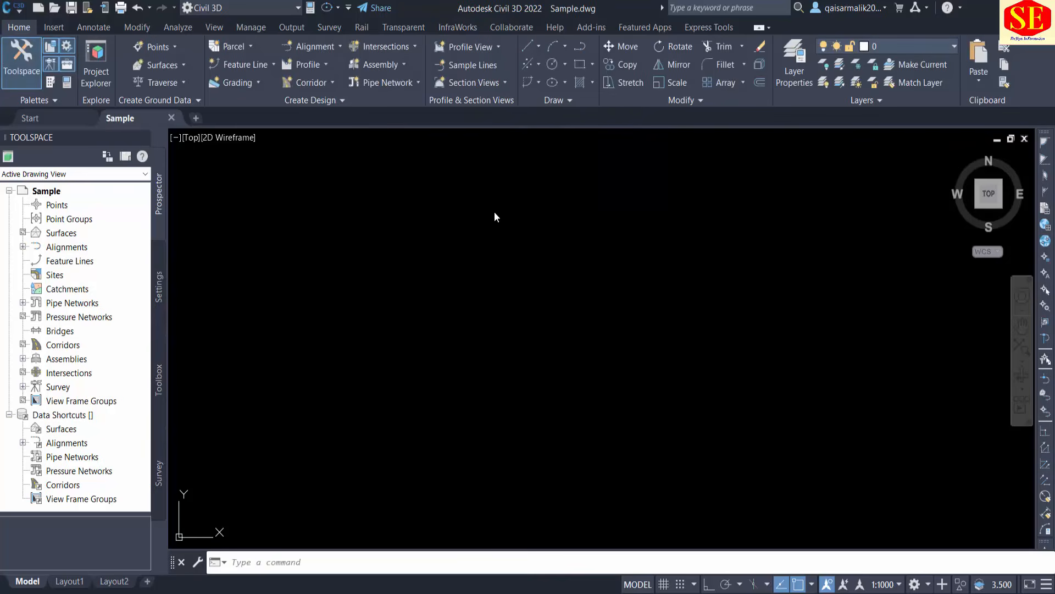
left_click(453, 246)
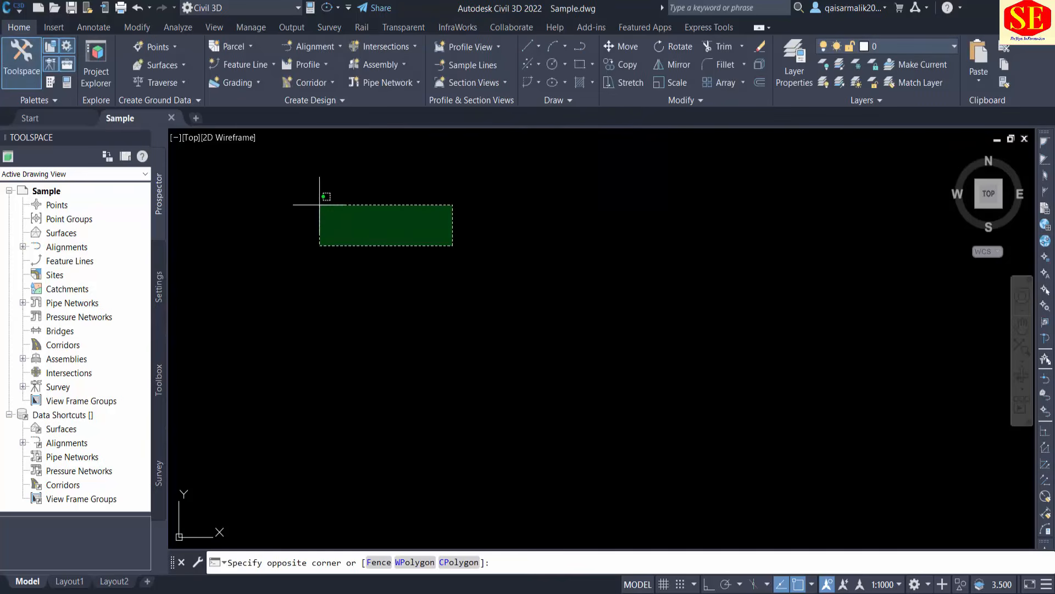
left_click(291, 176)
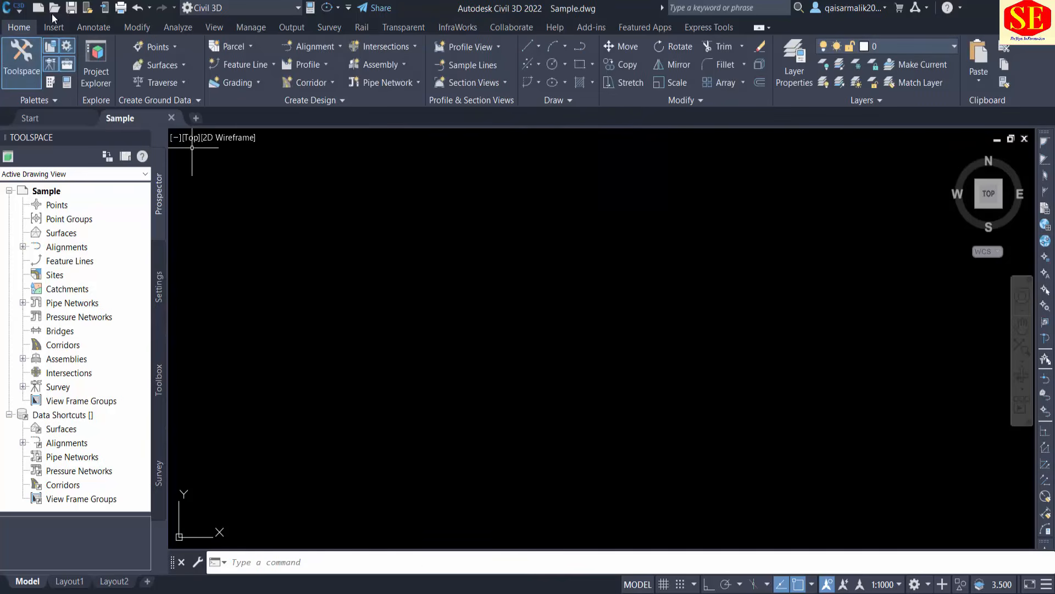
Open the application menu and look over its file commands, such as Open, Save and Save As.
left_click(11, 9)
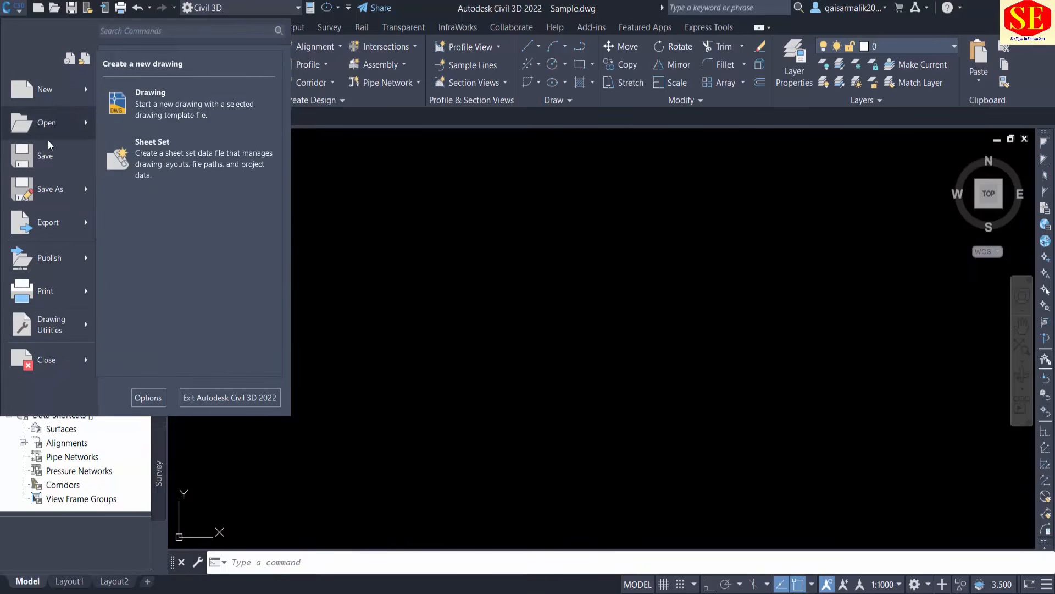
mouse_move(68, 189)
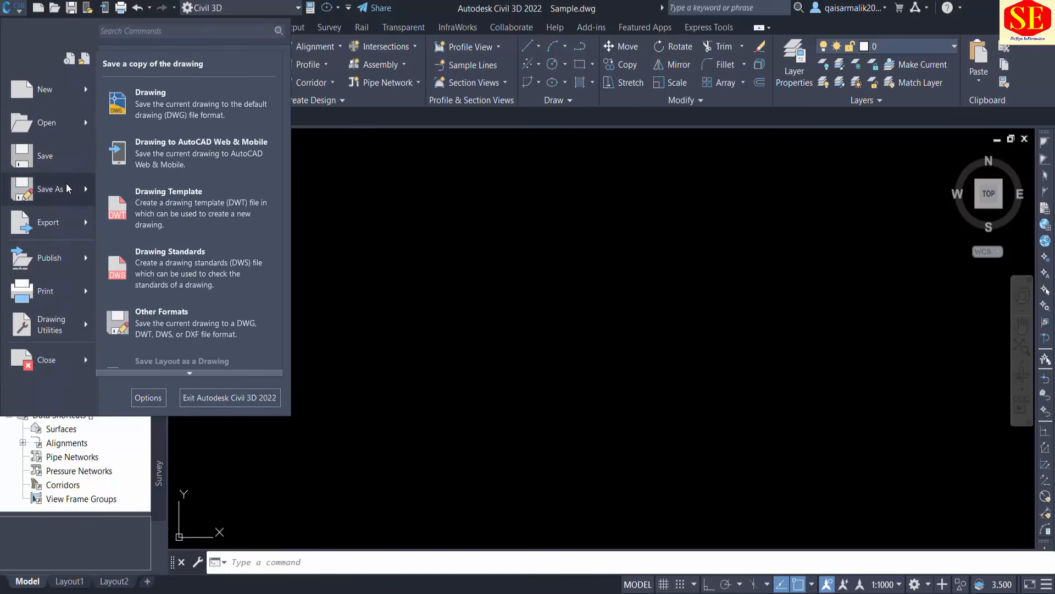
Open the Drawing Settings of the Sample drawing from the drawing utilities and move the dialog slightly within the drawing area.
left_click(56, 7)
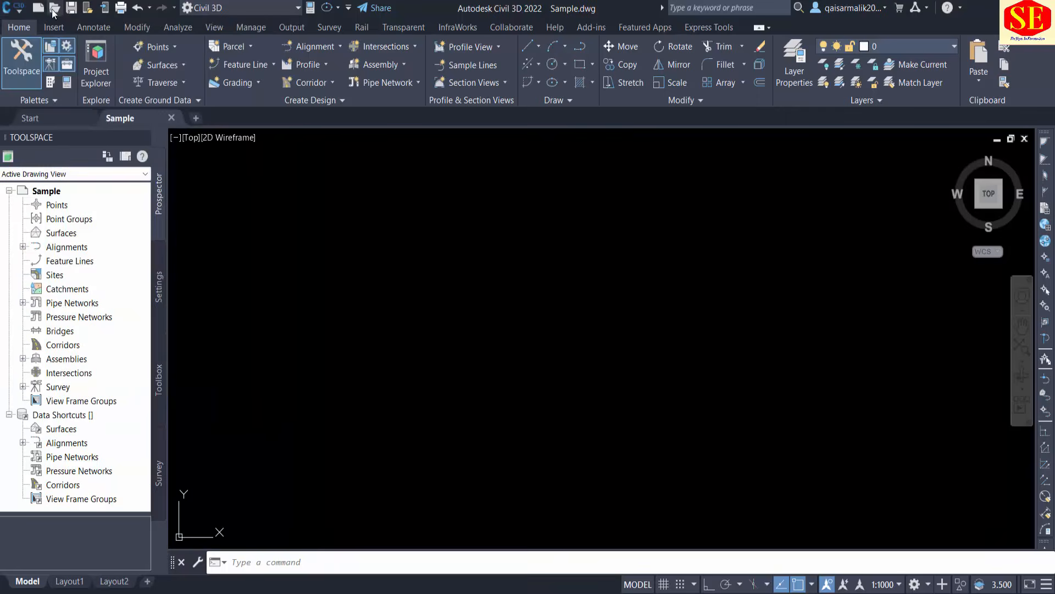
left_click(7, 11)
mouse_move(46, 333)
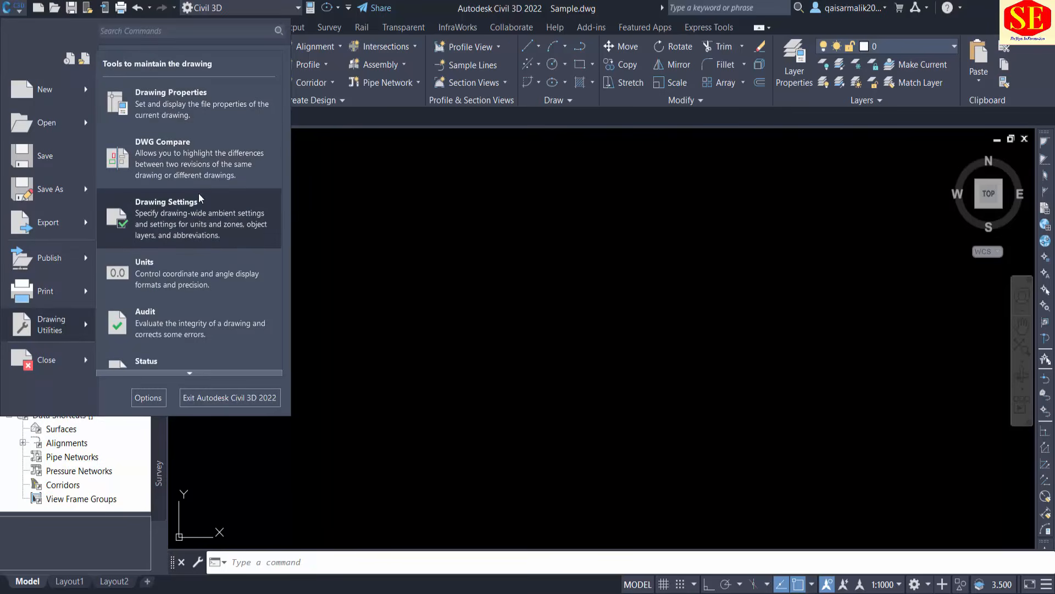
left_click(9, 10)
left_click(14, 11)
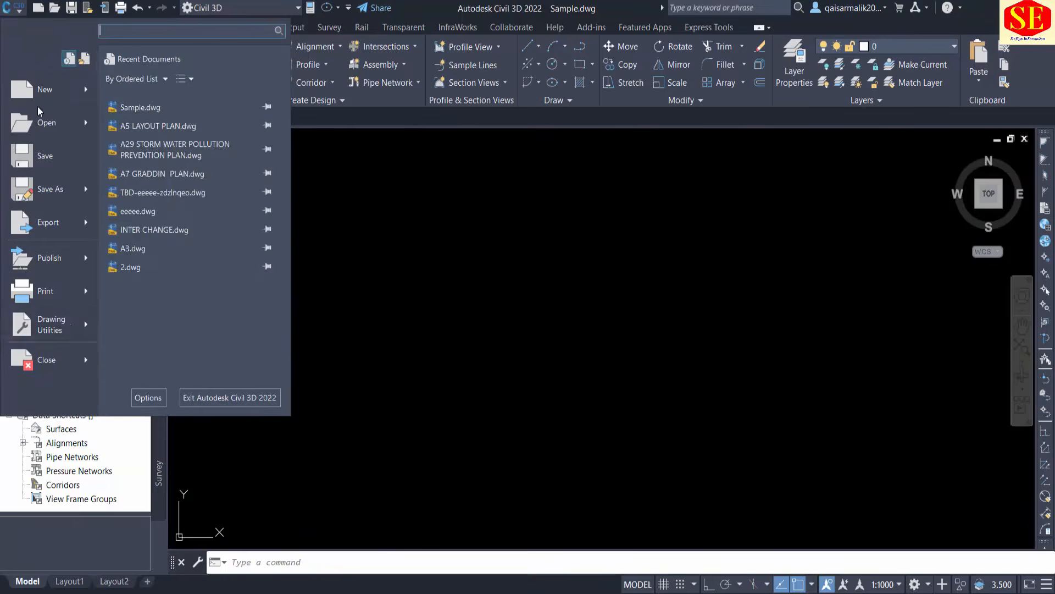
mouse_move(66, 323)
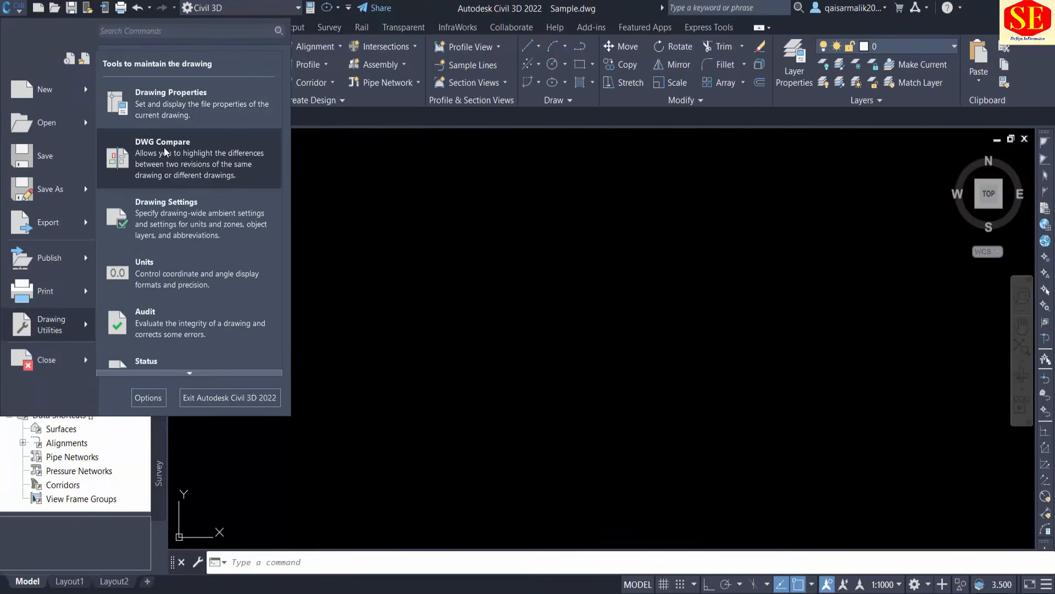
left_click(172, 221)
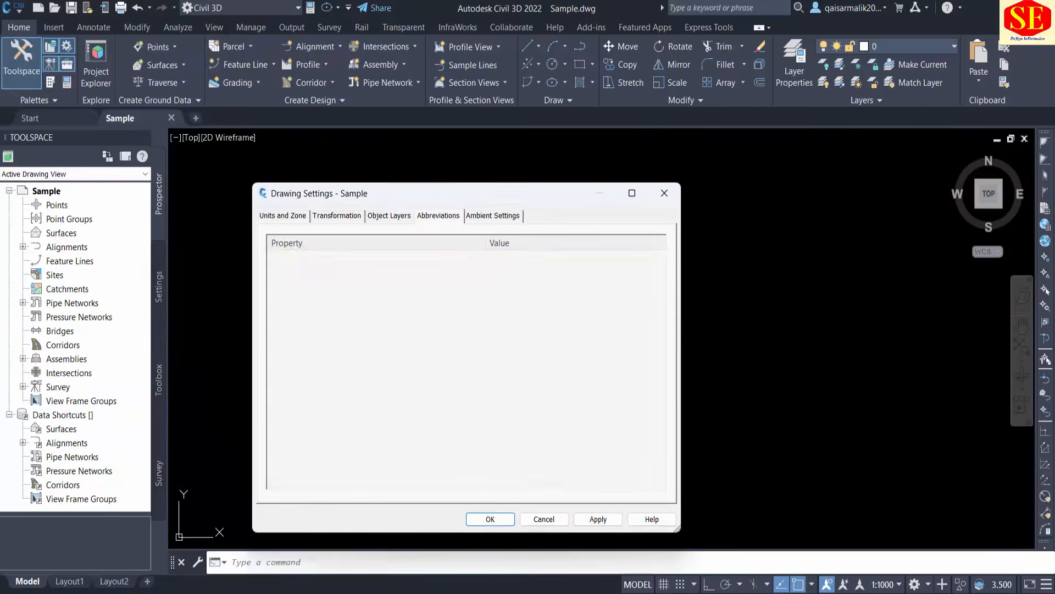
left_click_drag(370, 190, 420, 151)
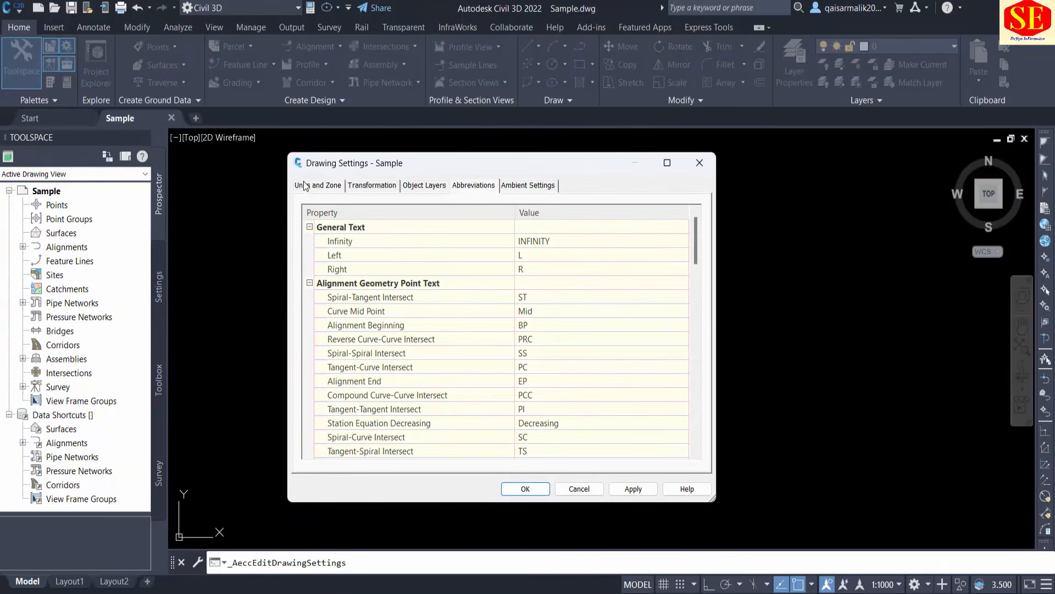
Look through the Transformation, Object Layers, Abbreviations and Ambient Settings of the drawing settings, ending on Units and Zone.
left_click(305, 186)
left_click(362, 187)
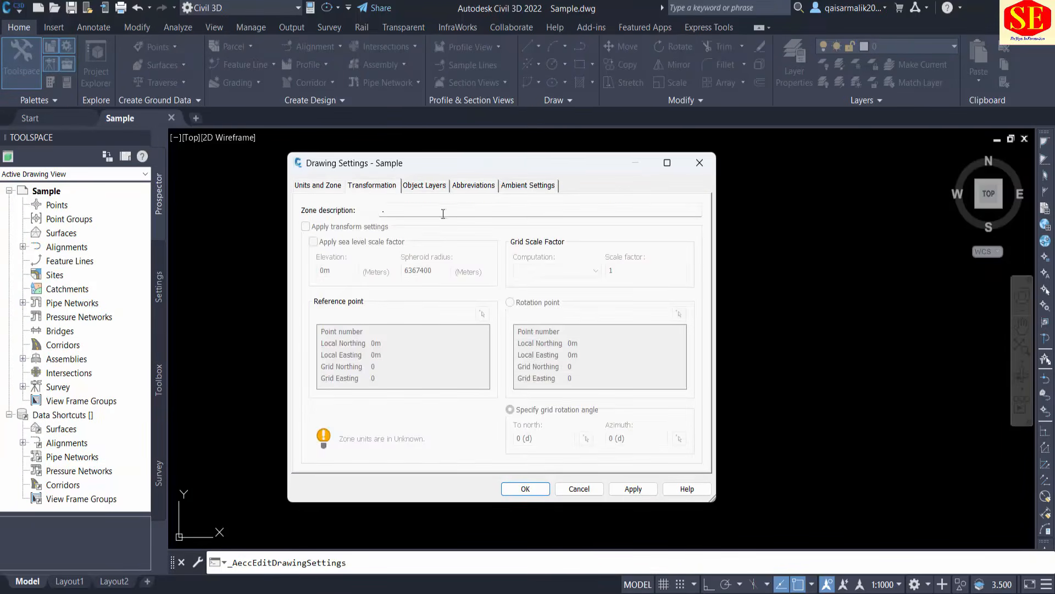
left_click(423, 187)
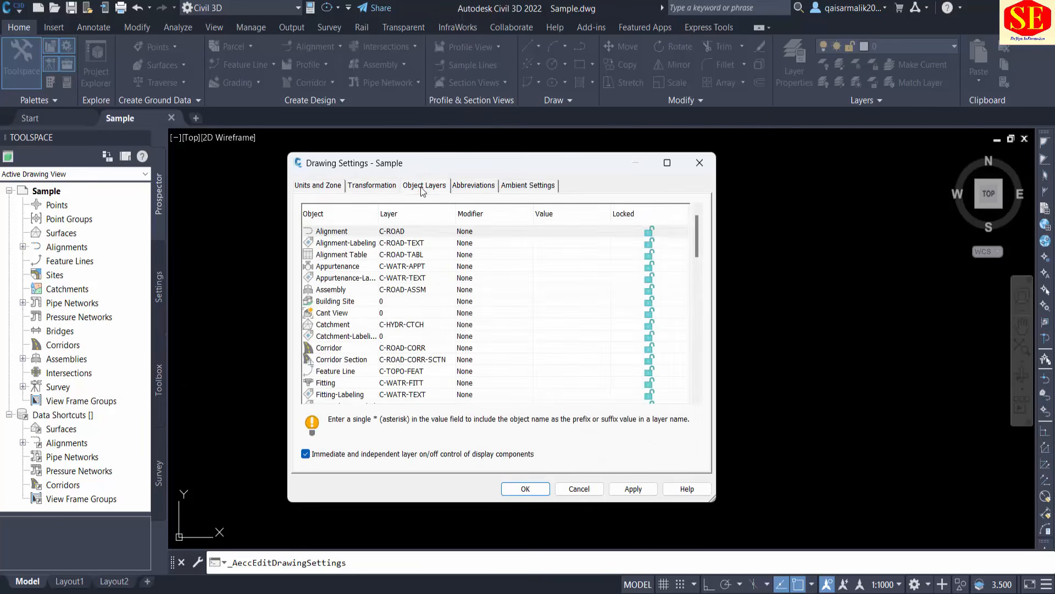
left_click(457, 187)
left_click(517, 186)
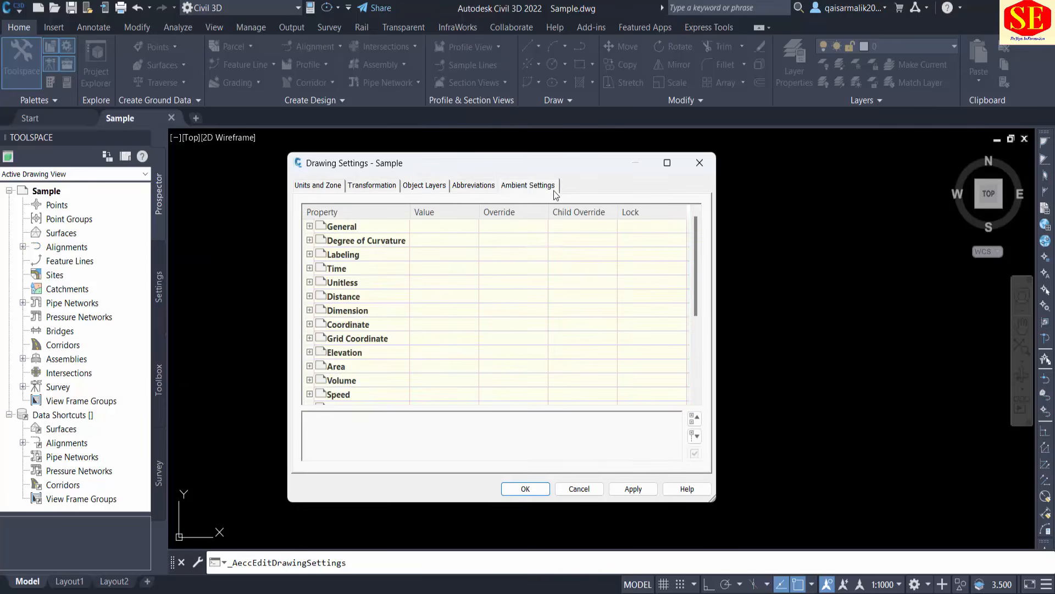
left_click(304, 186)
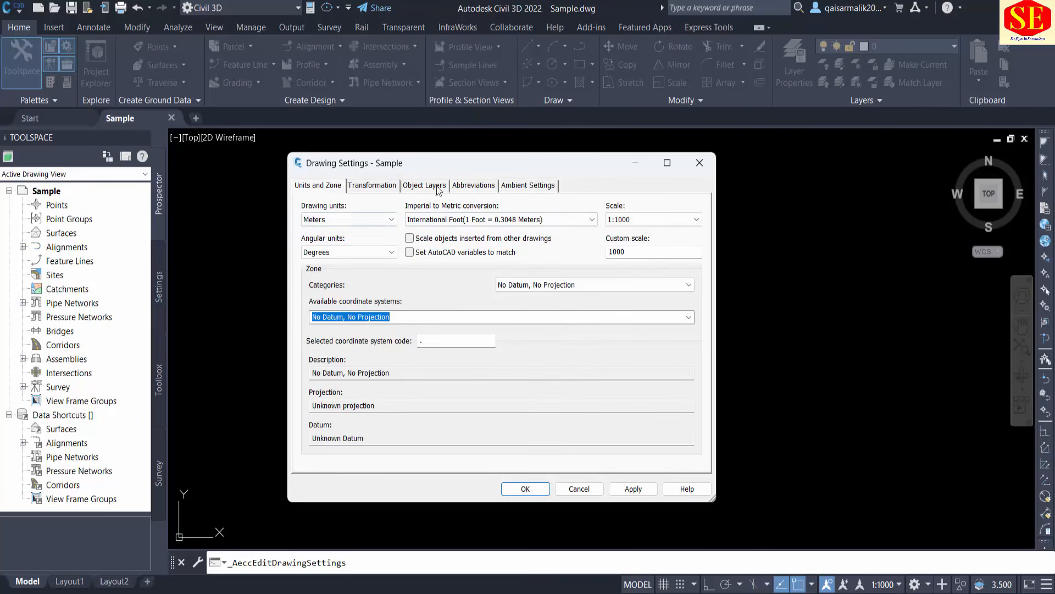
Choose Meters as drawing units, Degrees as angular units and International Foot (1 Foot = 0.3048 Meters) as imperial to metric conversion.
left_click(364, 221)
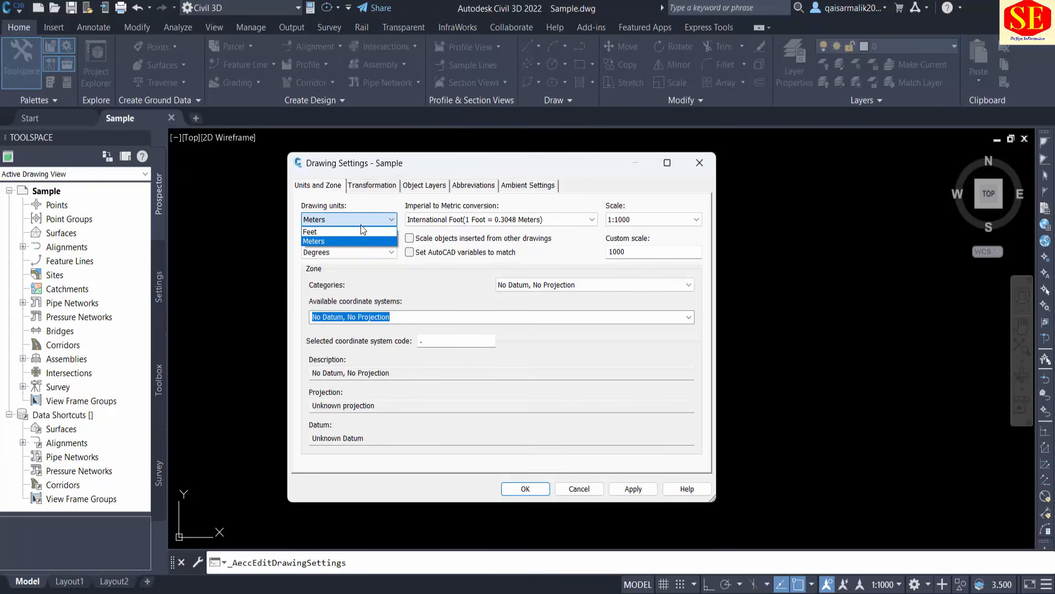
left_click(312, 243)
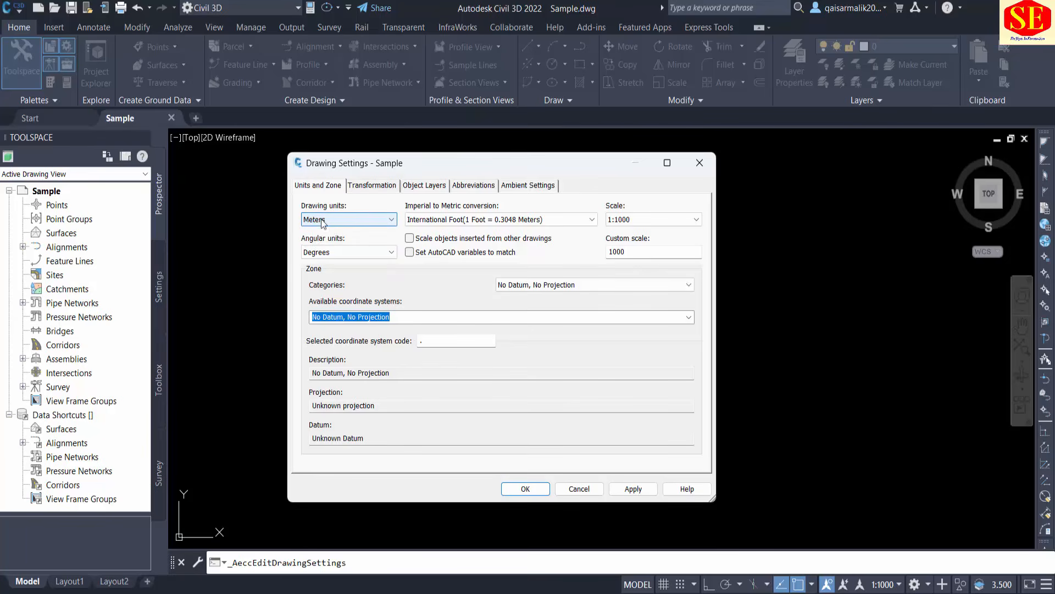
left_click(329, 253)
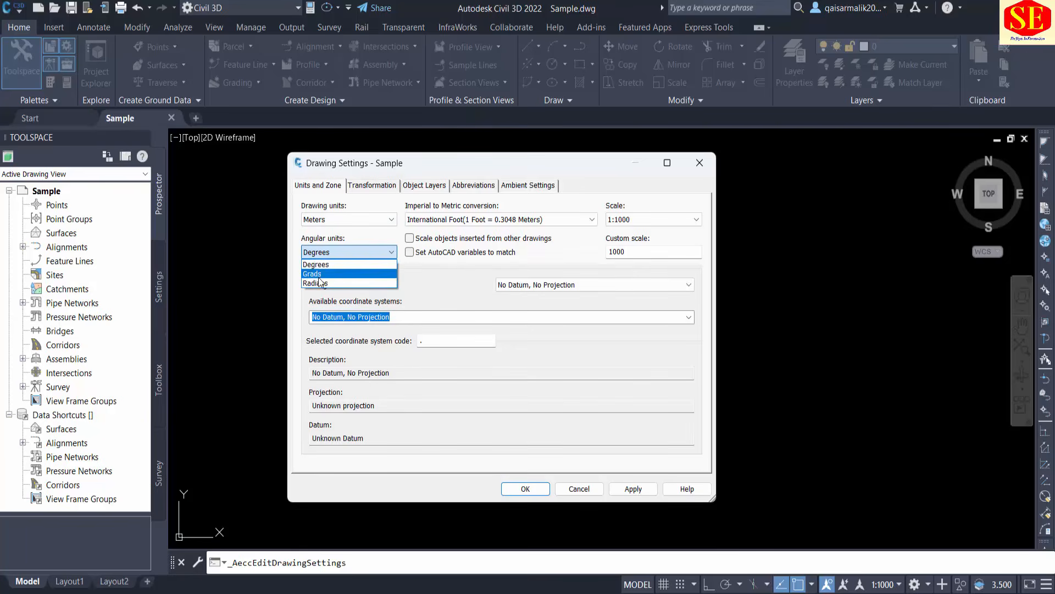
left_click(322, 265)
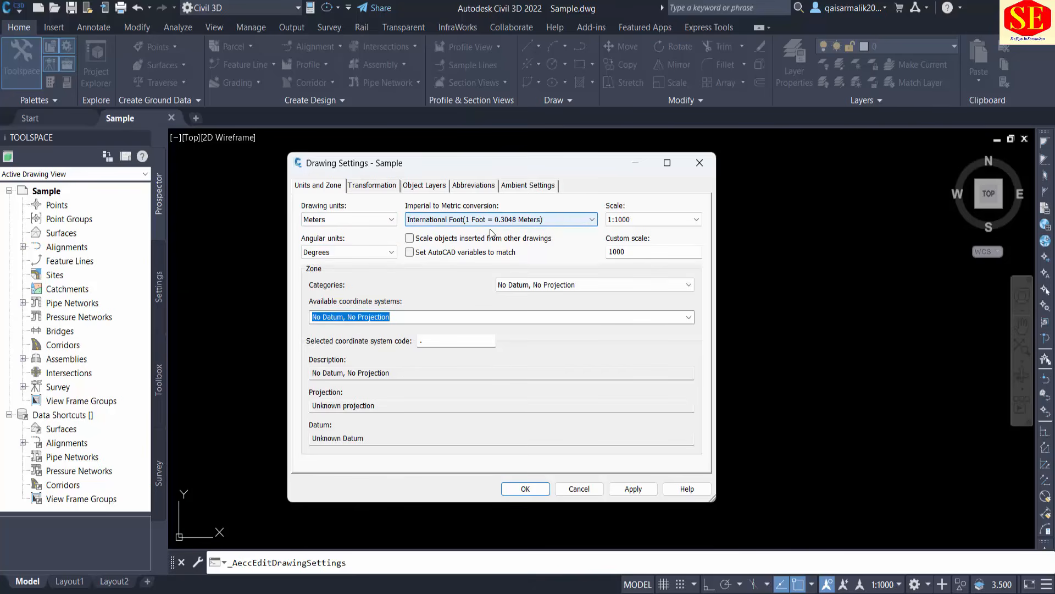
left_click(592, 220)
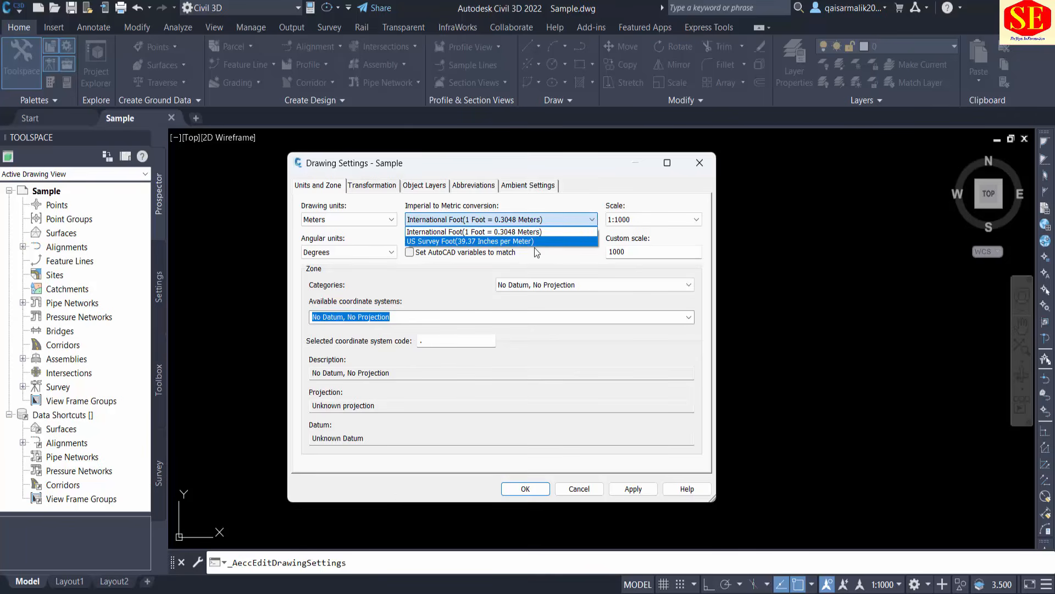
left_click(499, 232)
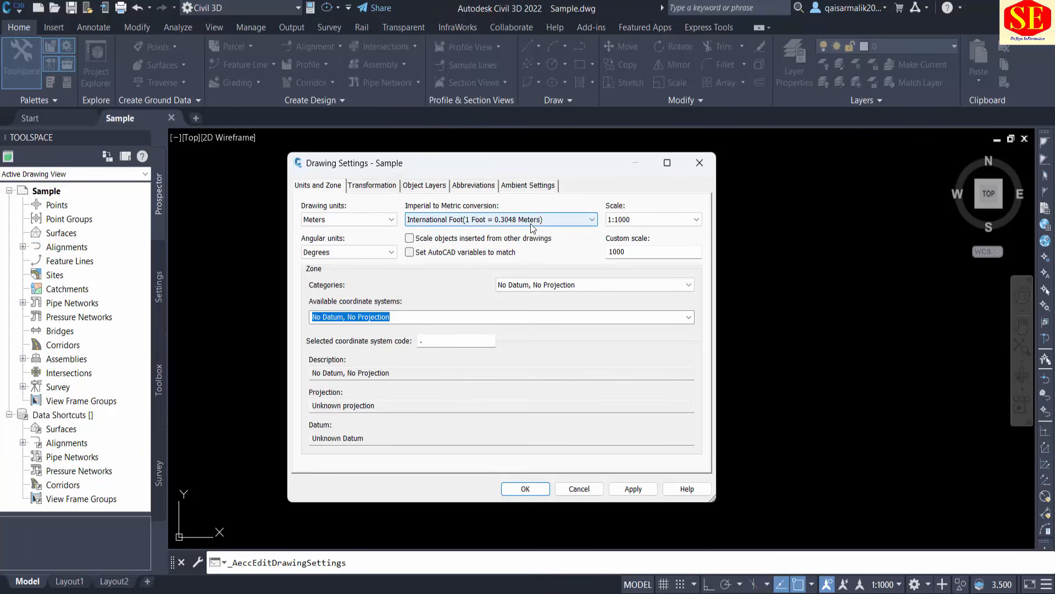
Try the preset drawing scales 1:100 and 1:200, ending on 1:1000.
left_click(658, 219)
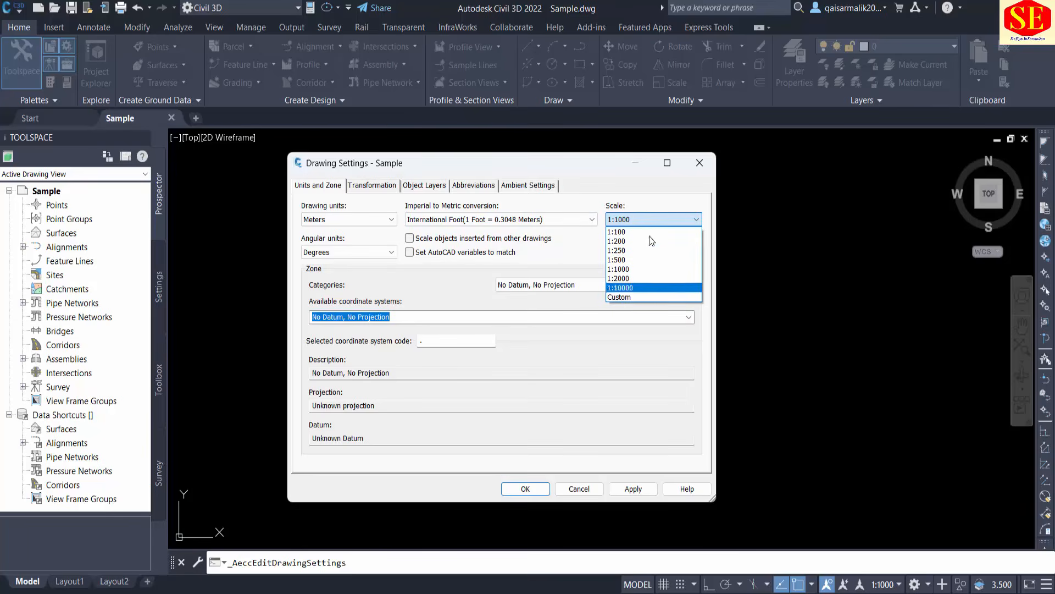
left_click(635, 268)
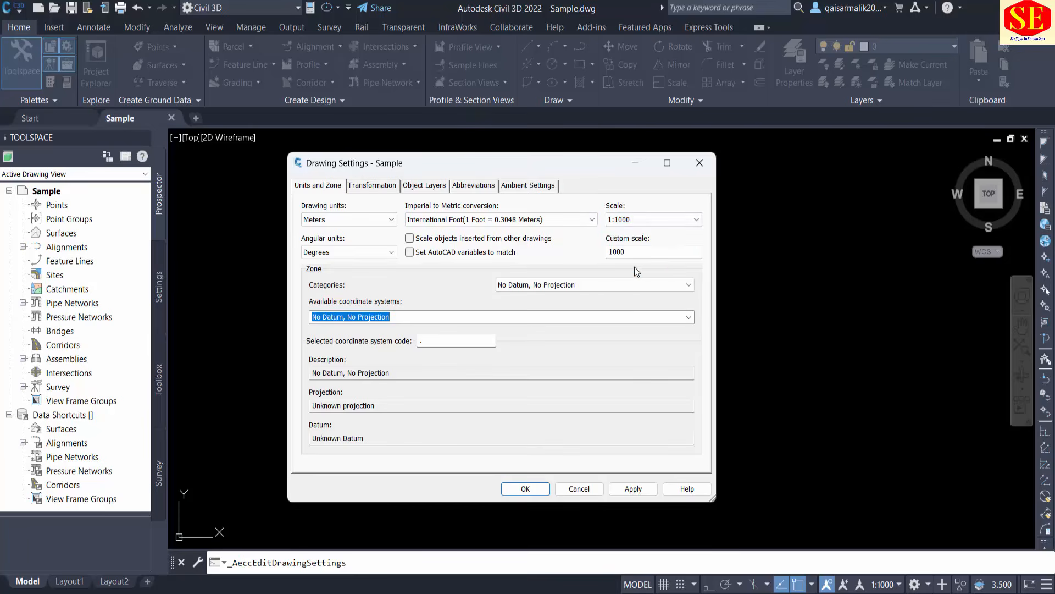
left_click(637, 220)
left_click(632, 232)
left_click(621, 220)
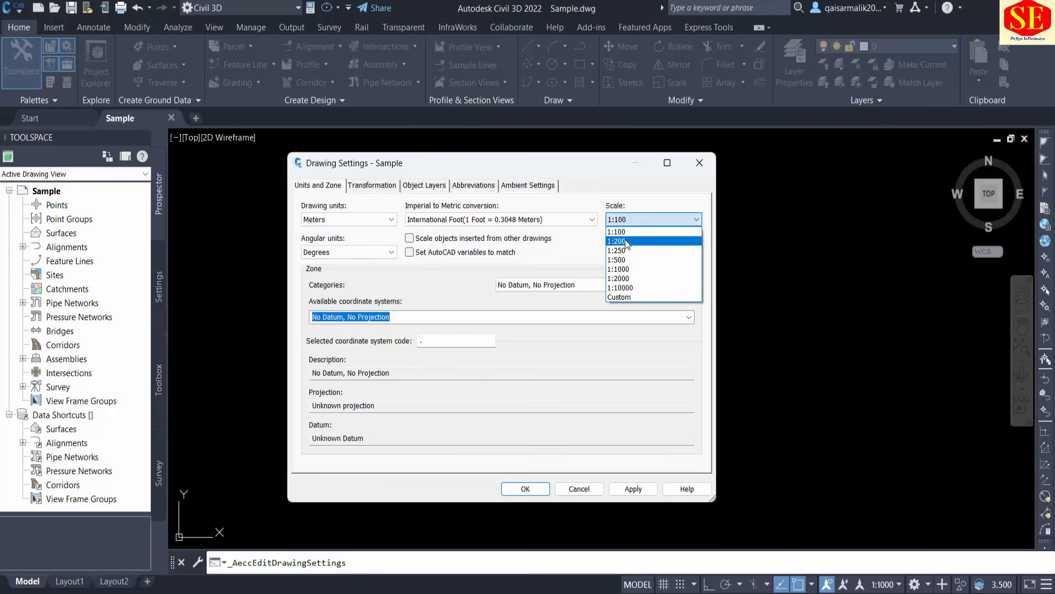
left_click(620, 242)
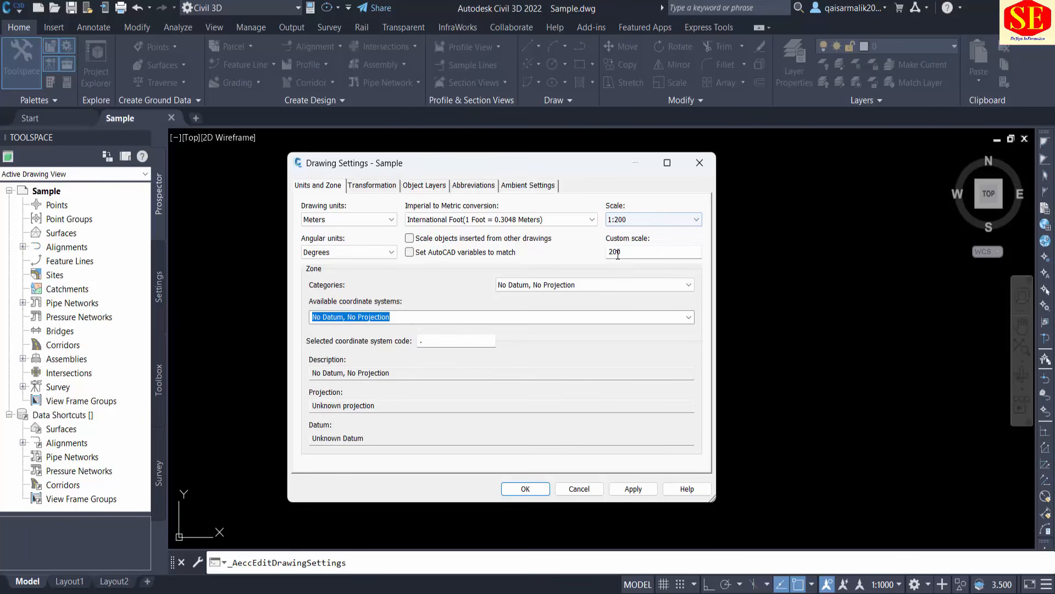
left_click(624, 219)
left_click(622, 266)
left_click(627, 220)
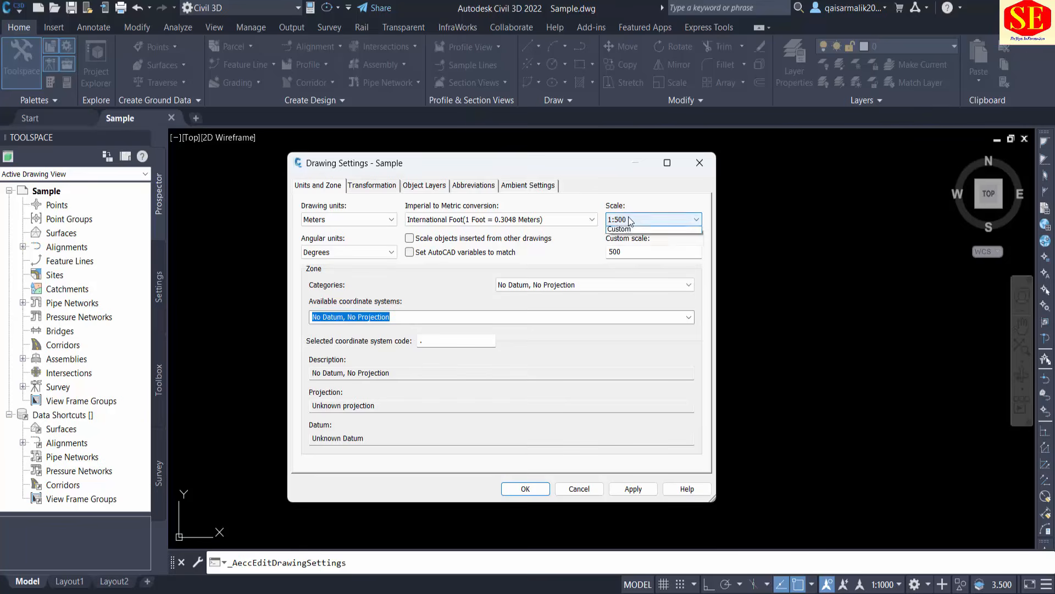
left_click(636, 276)
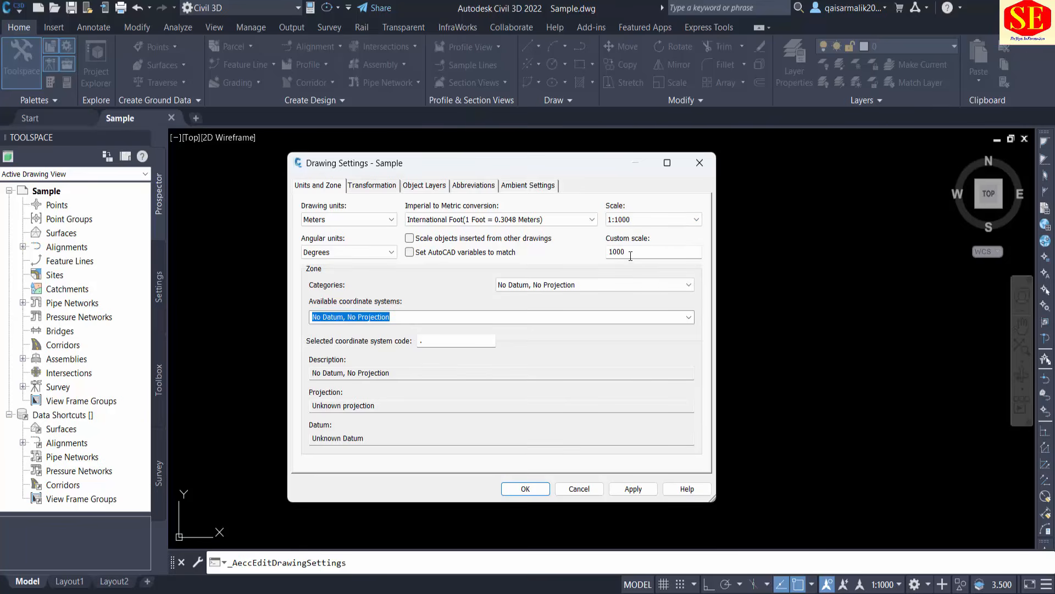
Try a custom drawing scale of 10, and settle on the preset scale 1:100.
double_click(630, 253)
type("10")
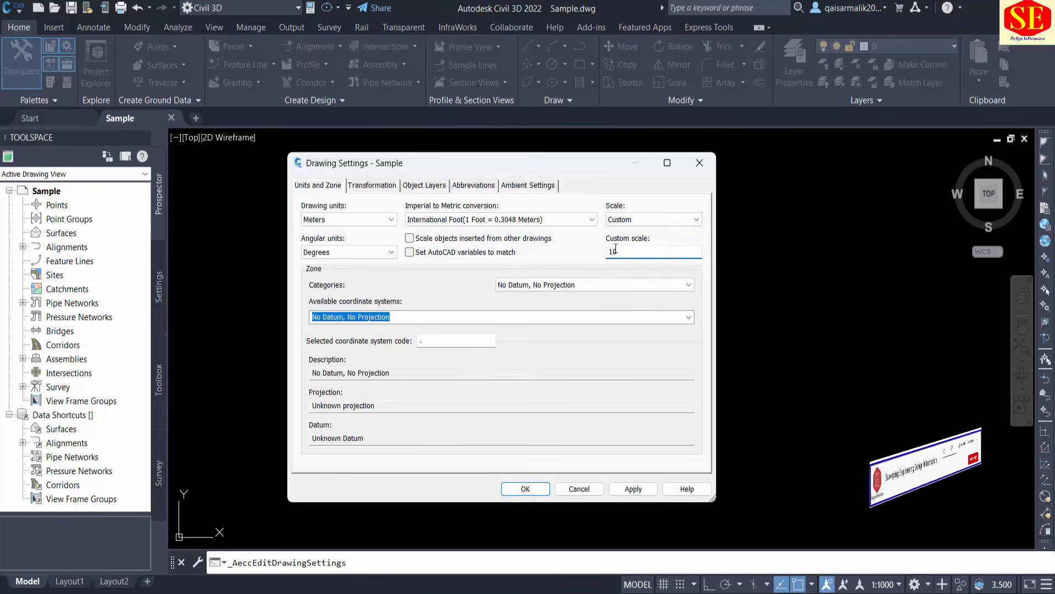
left_click(632, 219)
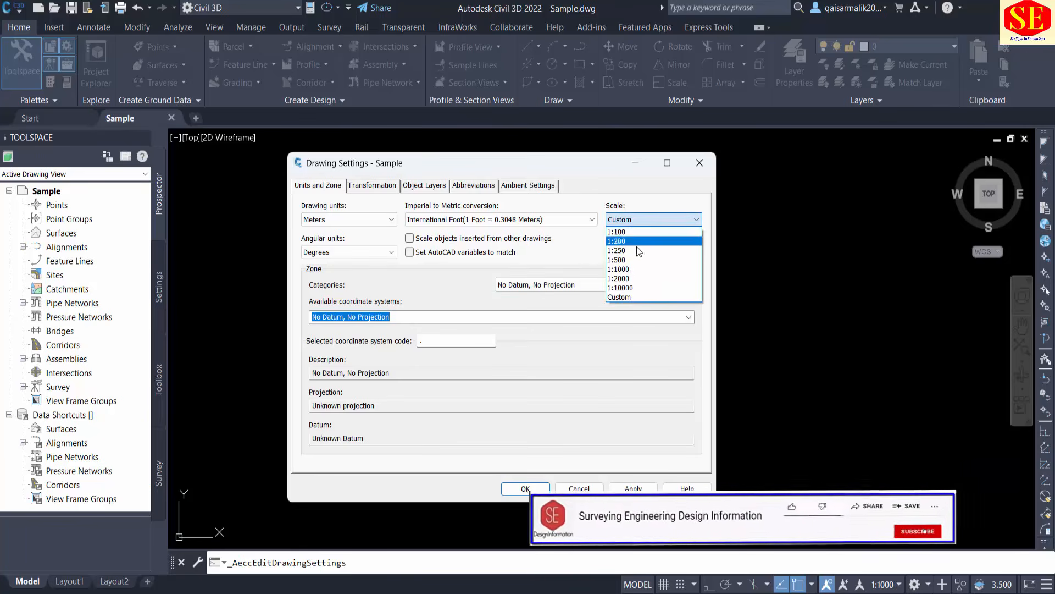
left_click(627, 297)
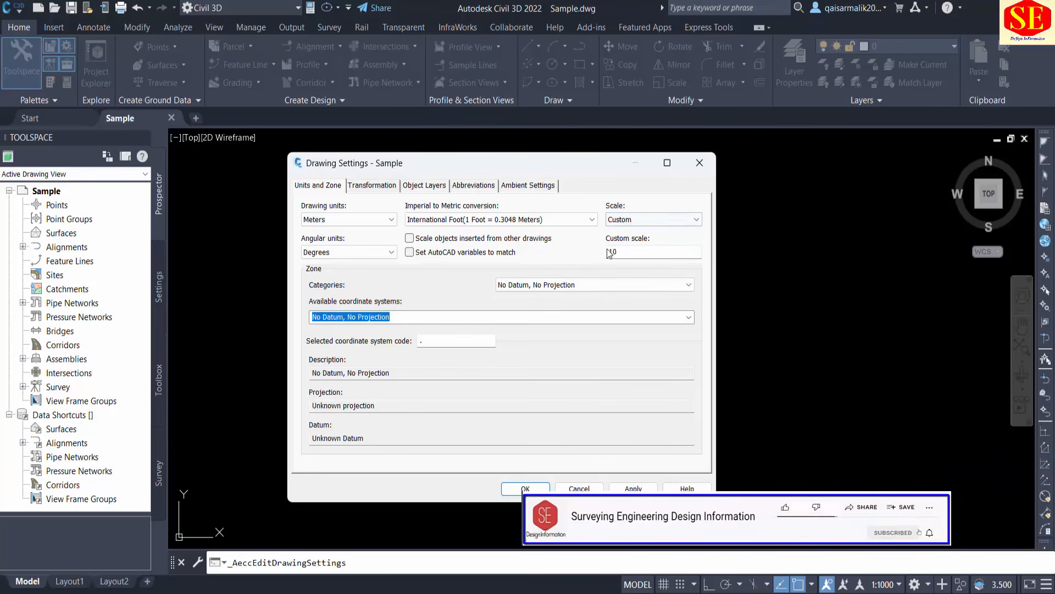
left_click(624, 217)
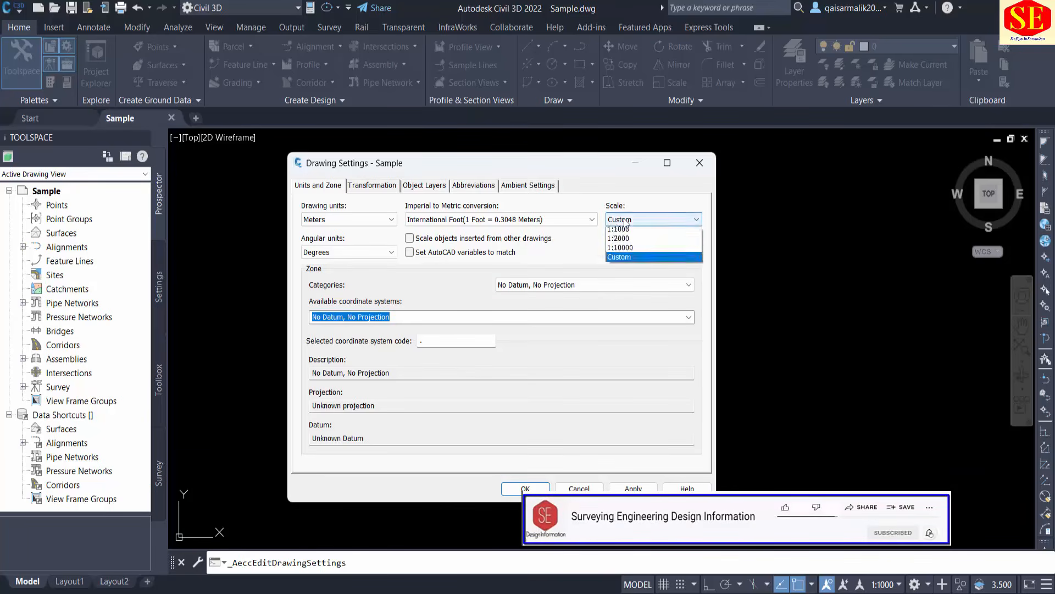
left_click(628, 231)
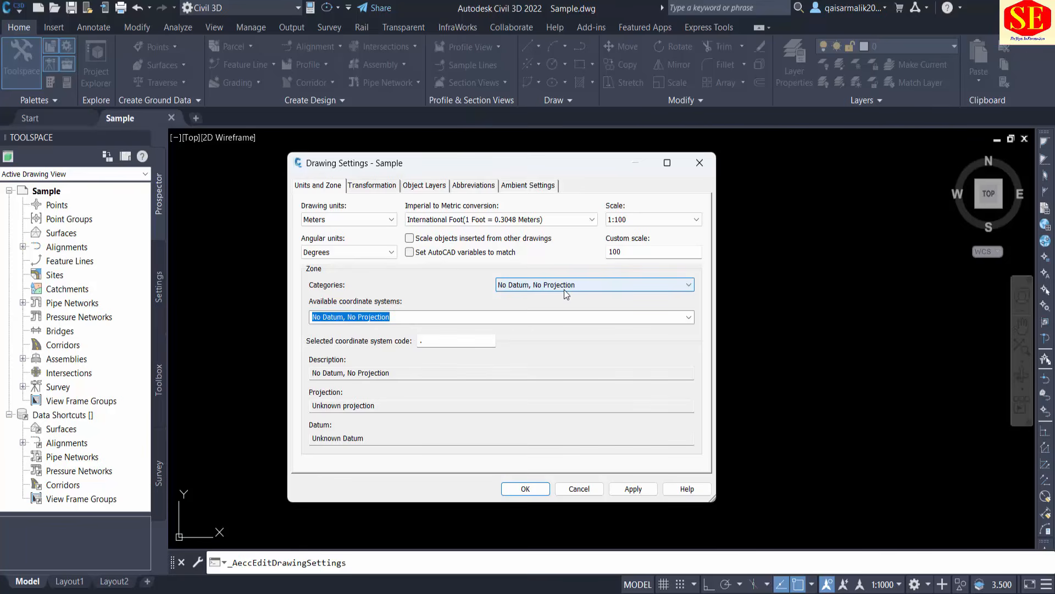
Set the zone category of the drawing to Pakistan.
left_click(526, 283)
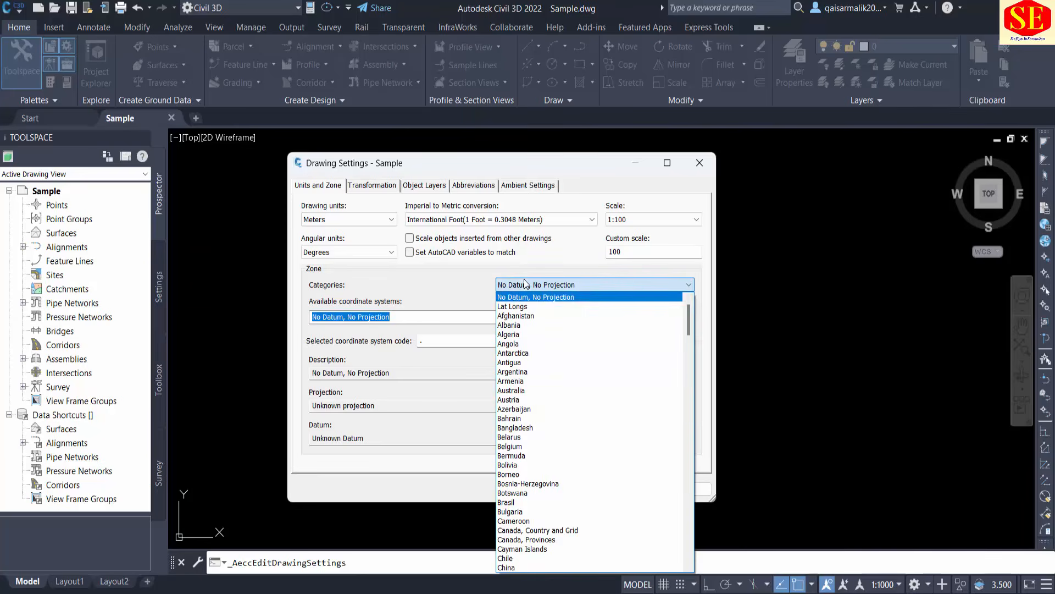
scroll(548, 461, "down", 4)
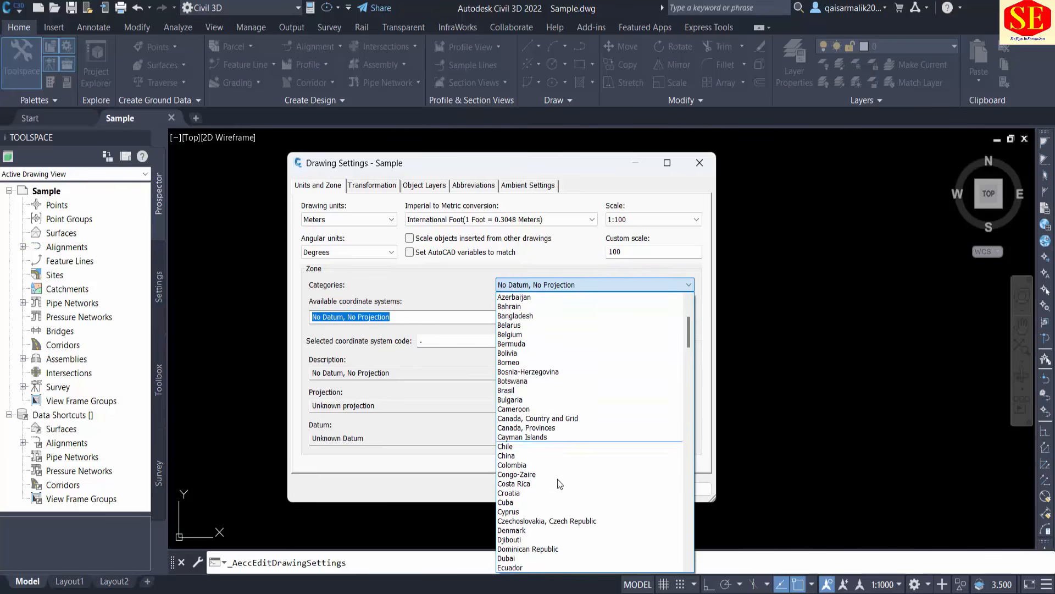
key("p")
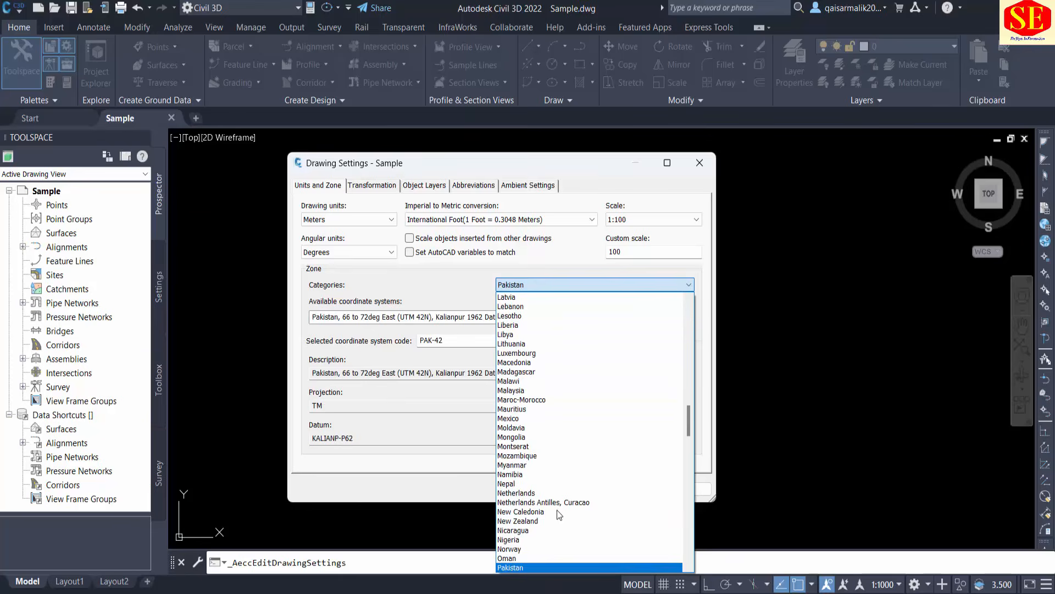
left_click(509, 568)
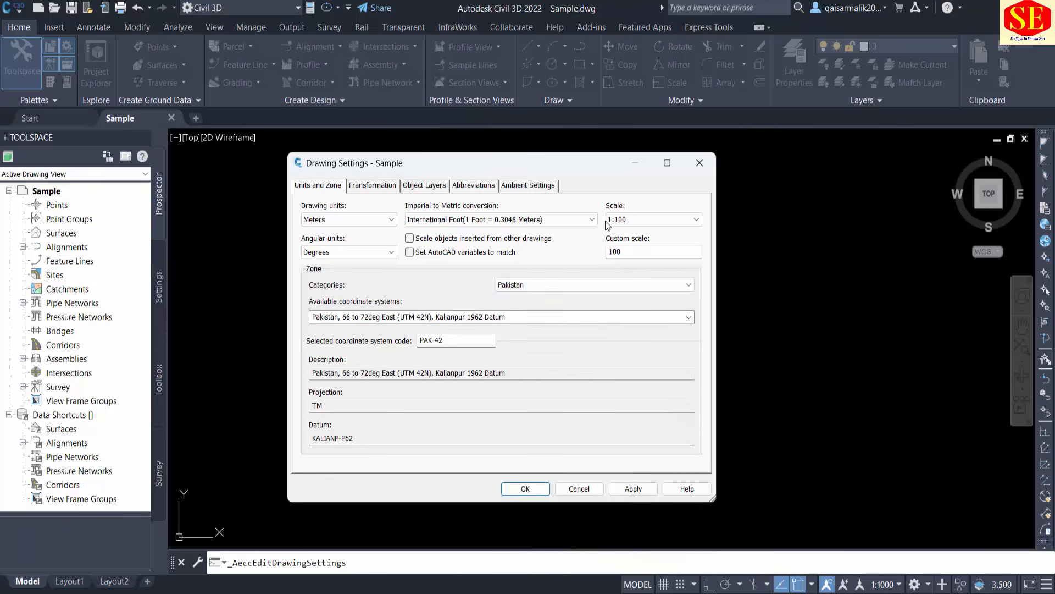
Browse other countries among the zone categories, such as Iceland, and return to Pakistan.
left_click(608, 292)
key("i")
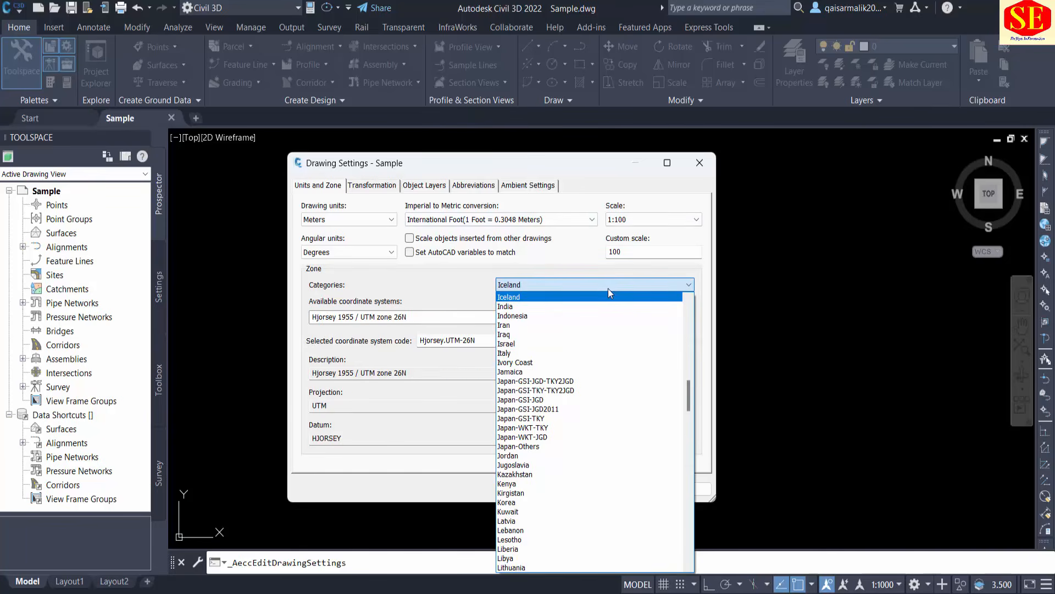
key("b")
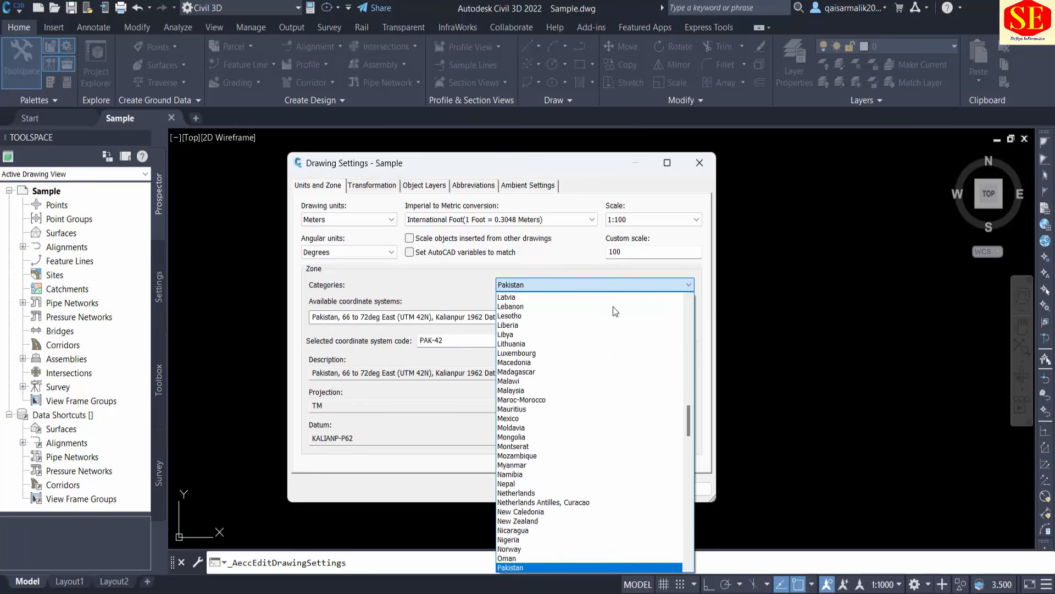
left_click(547, 567)
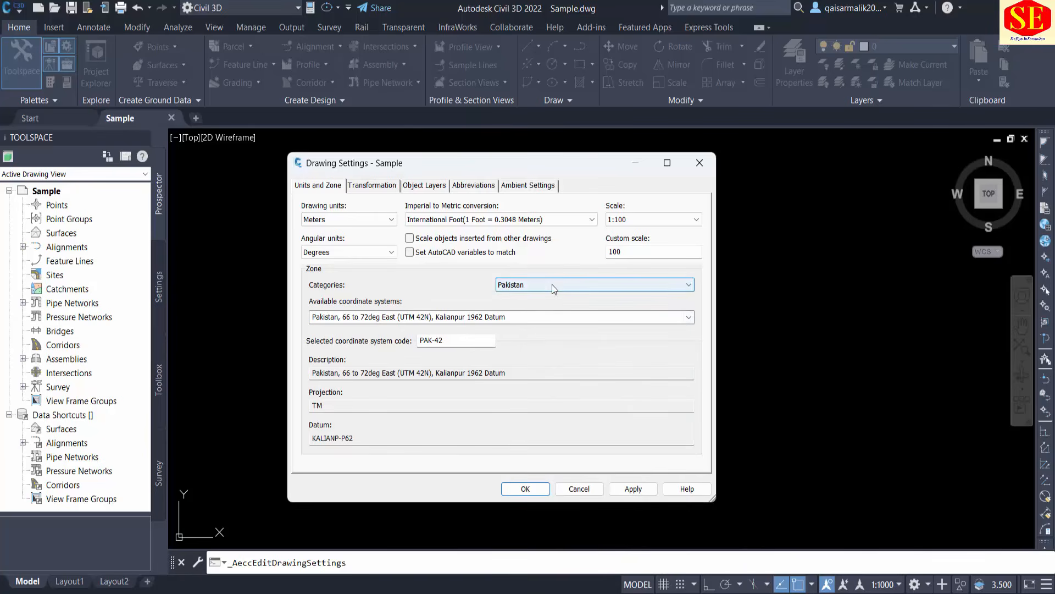
Set the coordinate system to Pakistan, east of 72deg East (UTM 43N), Kalianpur 1962 Datum.
left_click(688, 318)
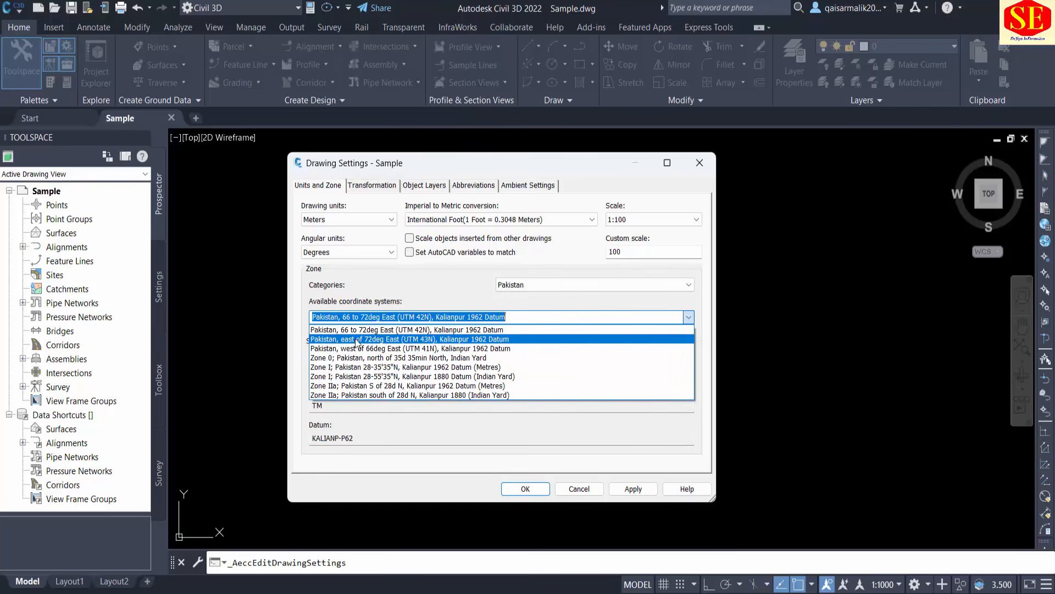
left_click(423, 339)
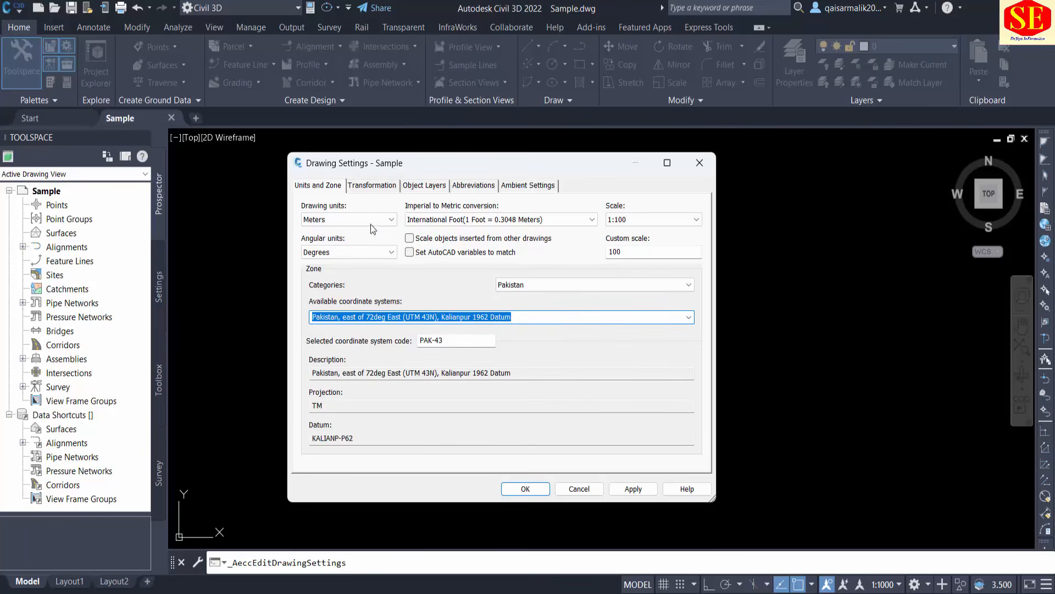
Examine the transformation settings, the object layers and the full list of abbreviations in the Sample drawing's settings.
left_click(372, 185)
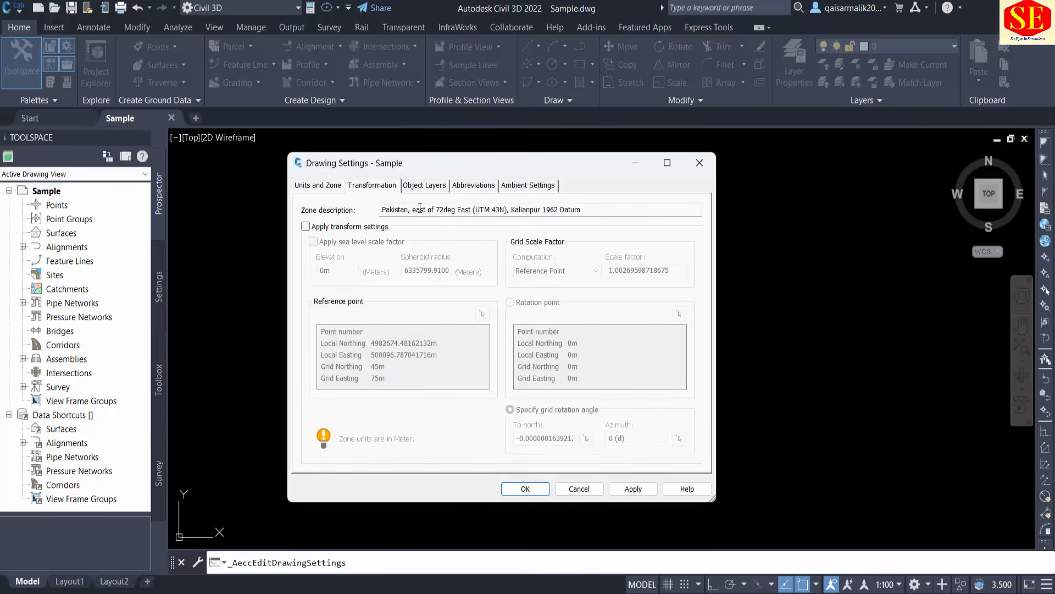
left_click(424, 187)
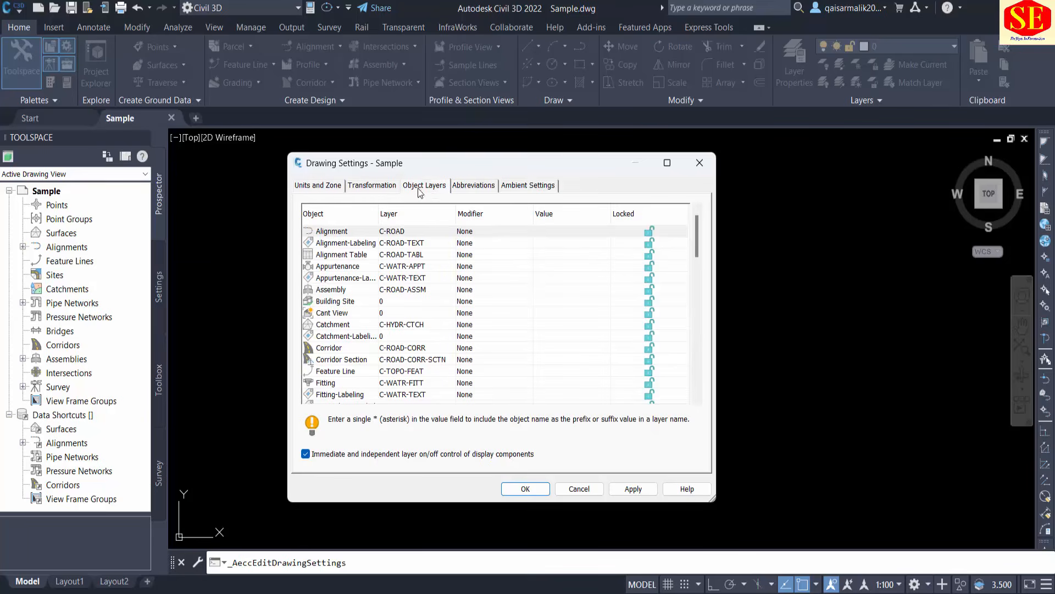
left_click(470, 186)
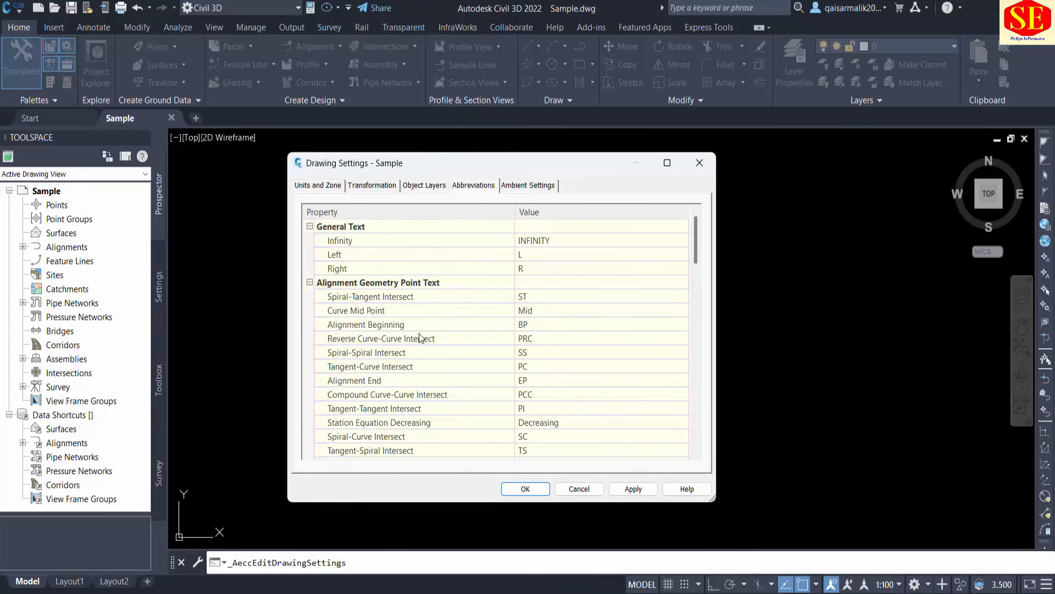
scroll(418, 325, "down", 4)
scroll(426, 318, "up", 2)
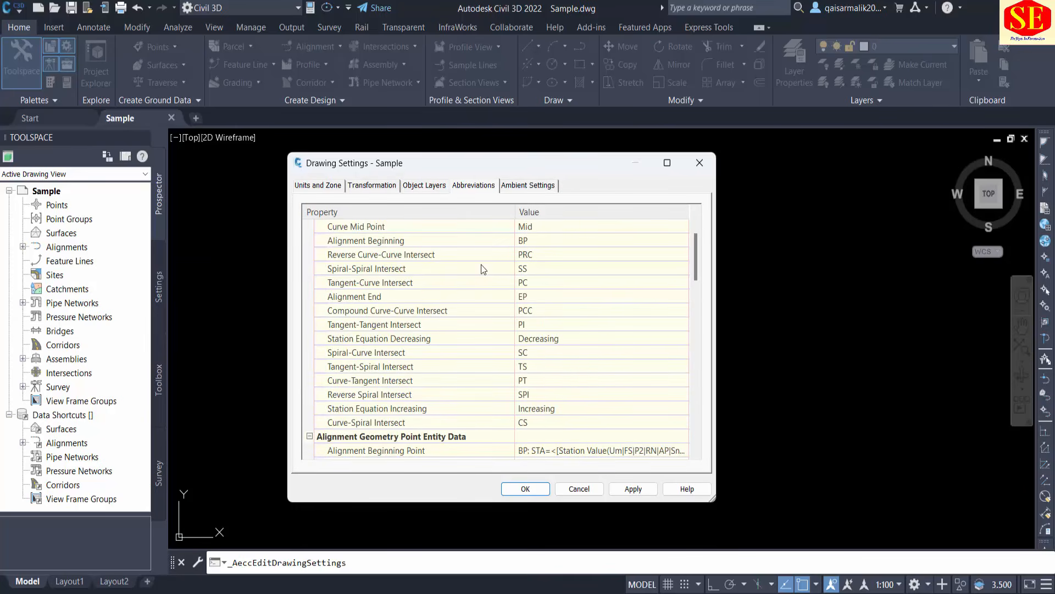
scroll(537, 238, "down", 8)
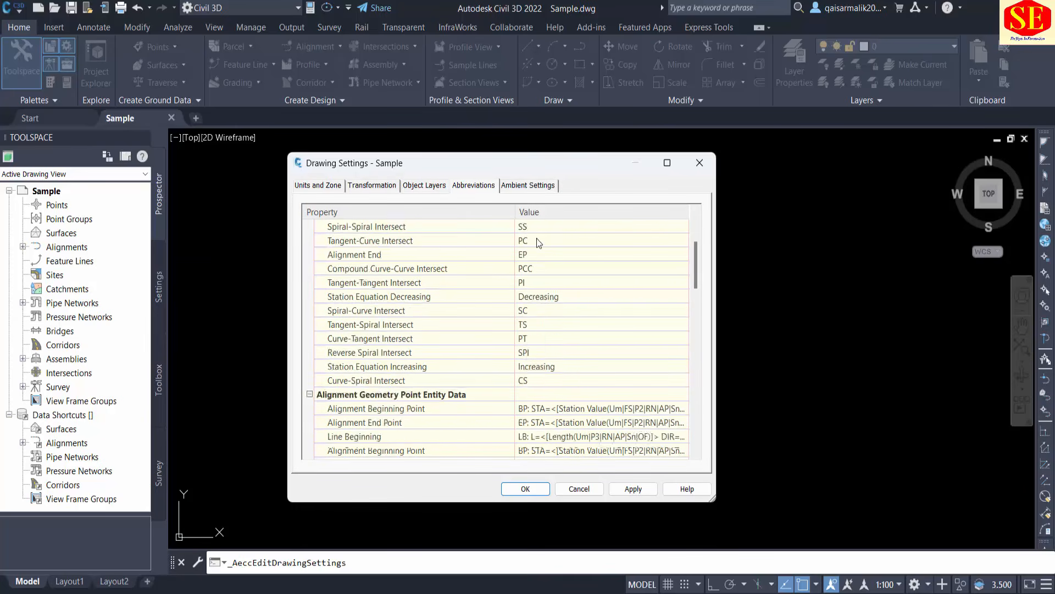
scroll(546, 286, "down", 10)
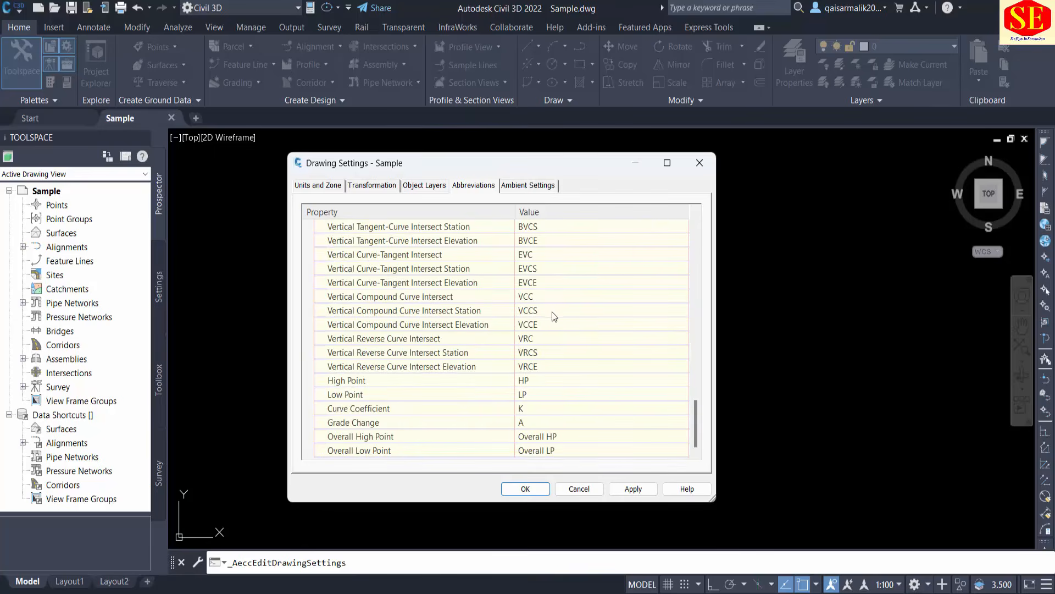
scroll(559, 407, "up", 5)
scroll(559, 408, "up", 10)
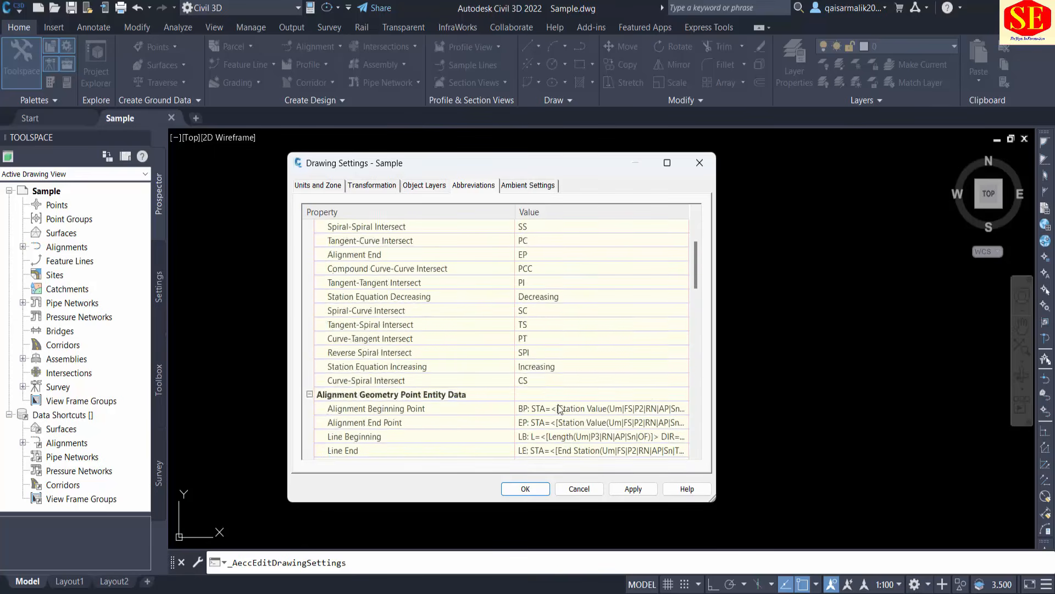
scroll(558, 407, "down", 11)
scroll(558, 408, "down", 5)
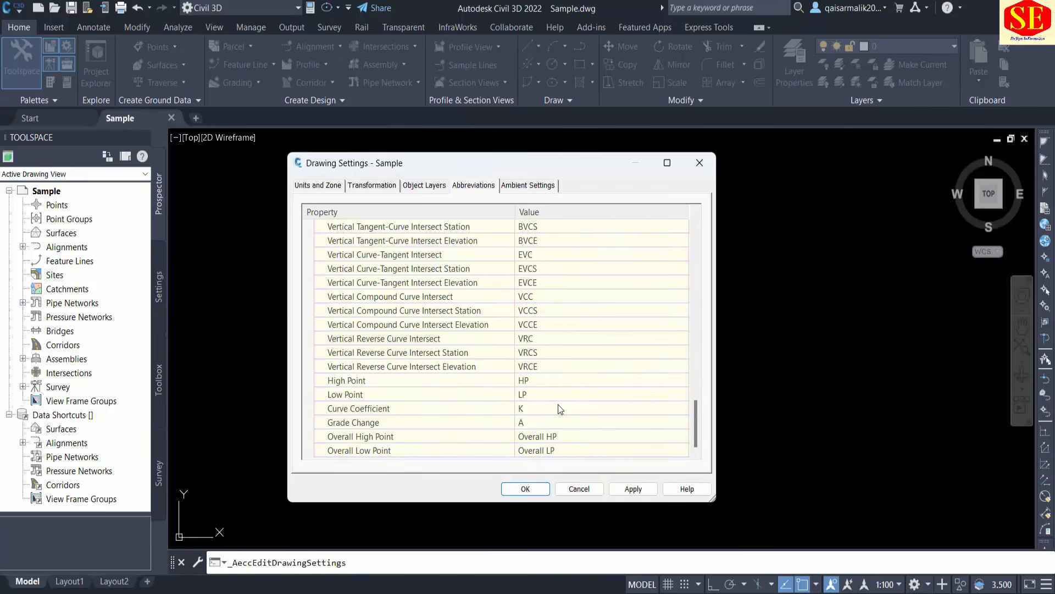
scroll(558, 408, "up", 15)
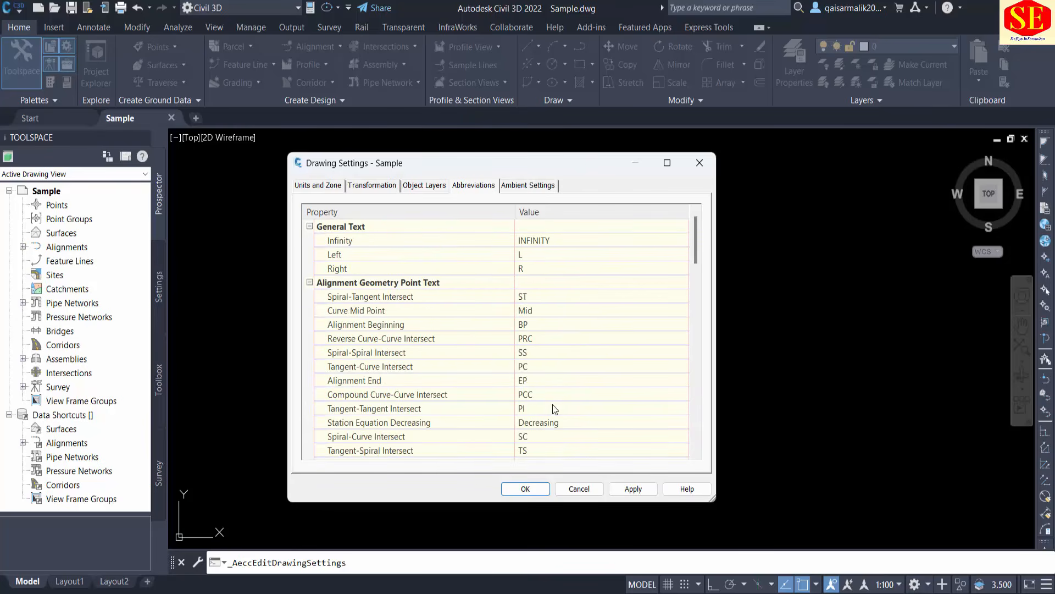
Examine the General group of the ambient settings, including plotted unit display, tooltips and driving direction.
left_click(513, 188)
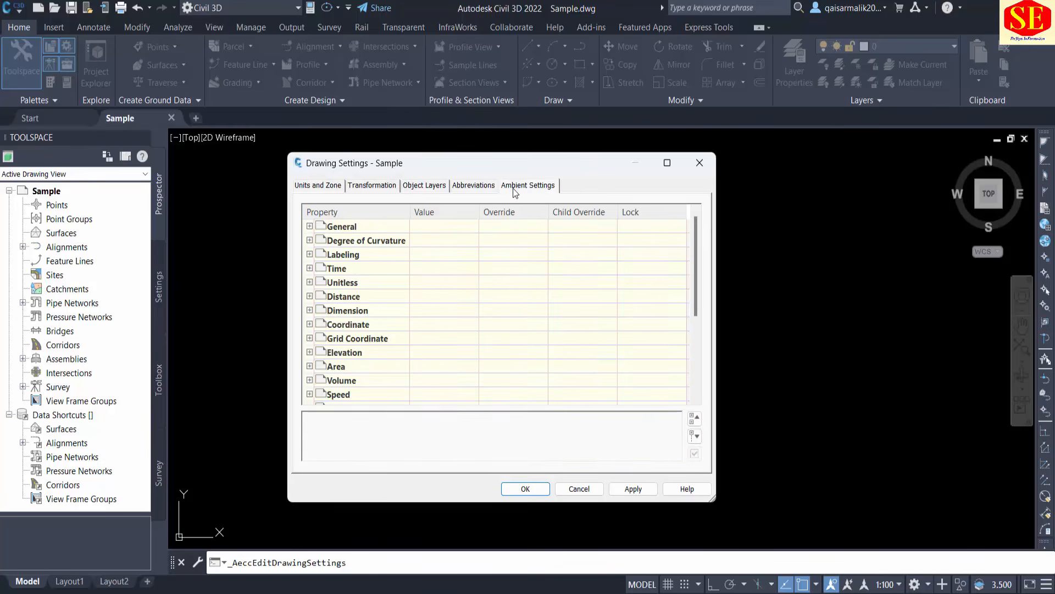
left_click(310, 226)
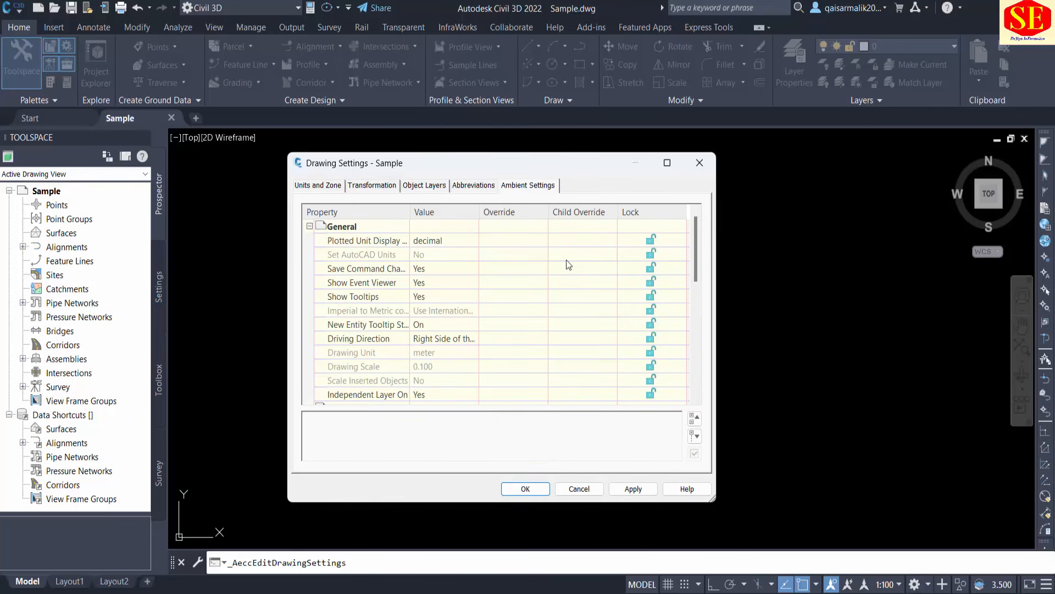
Try the preset drawing scales 1:250 and 1:1000 in the units and zone settings.
left_click(322, 185)
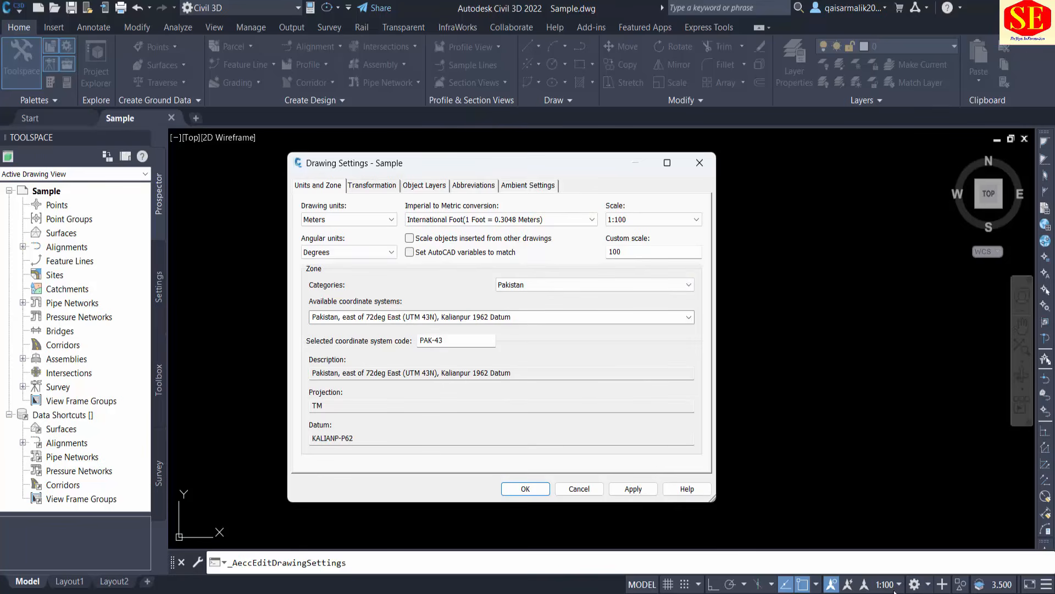
left_click(655, 220)
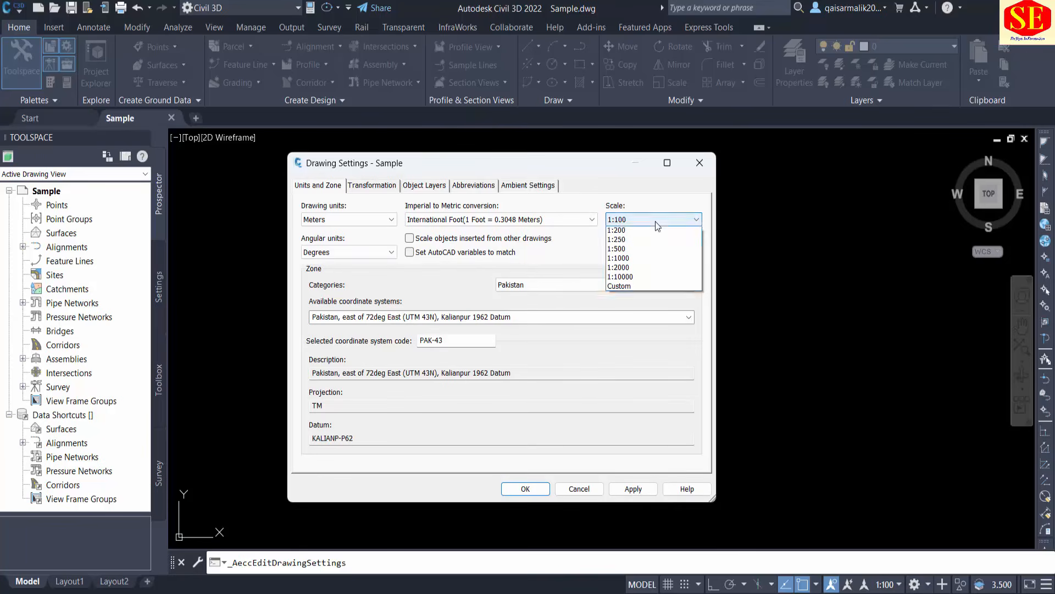
left_click(644, 249)
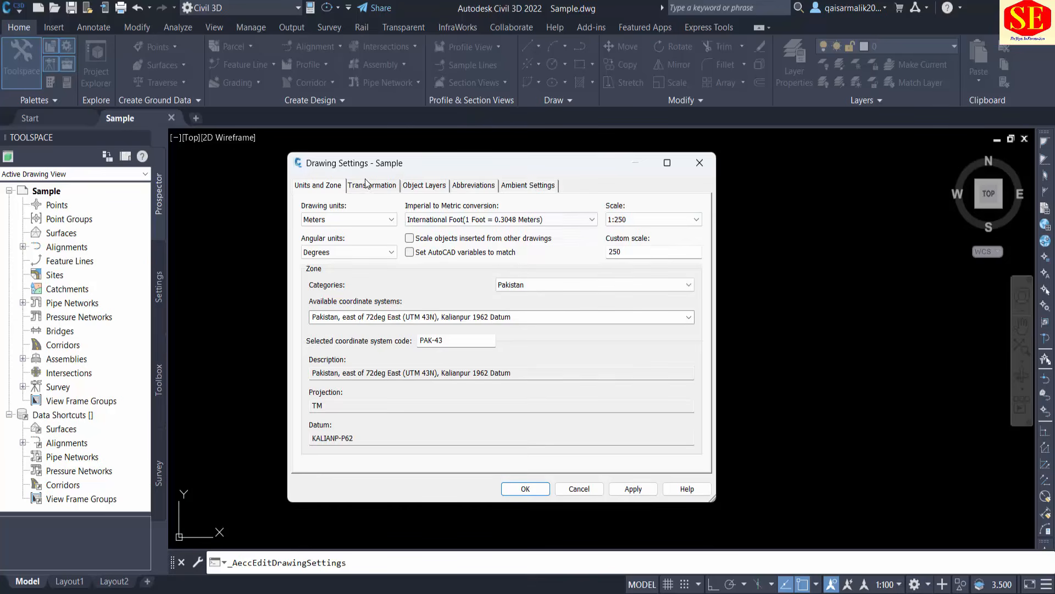
left_click(425, 186)
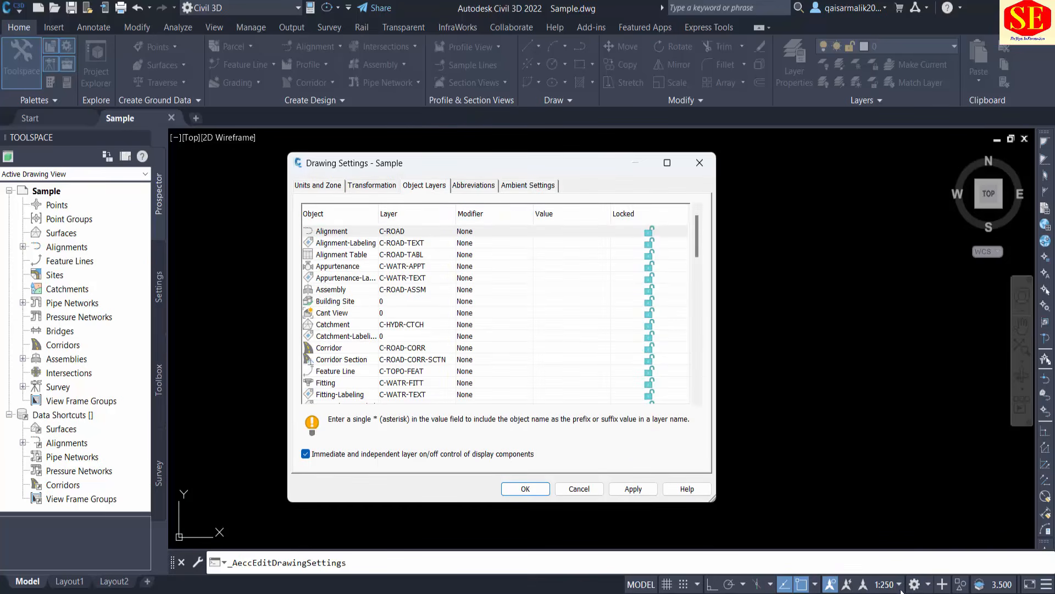
left_click(317, 186)
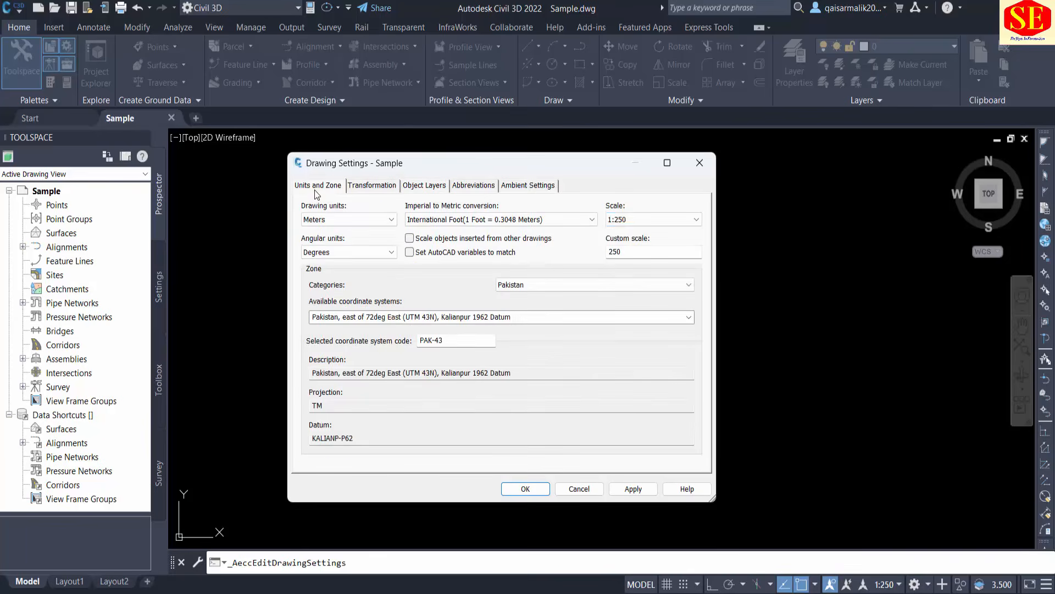
left_click(634, 219)
left_click(632, 269)
left_click(398, 187)
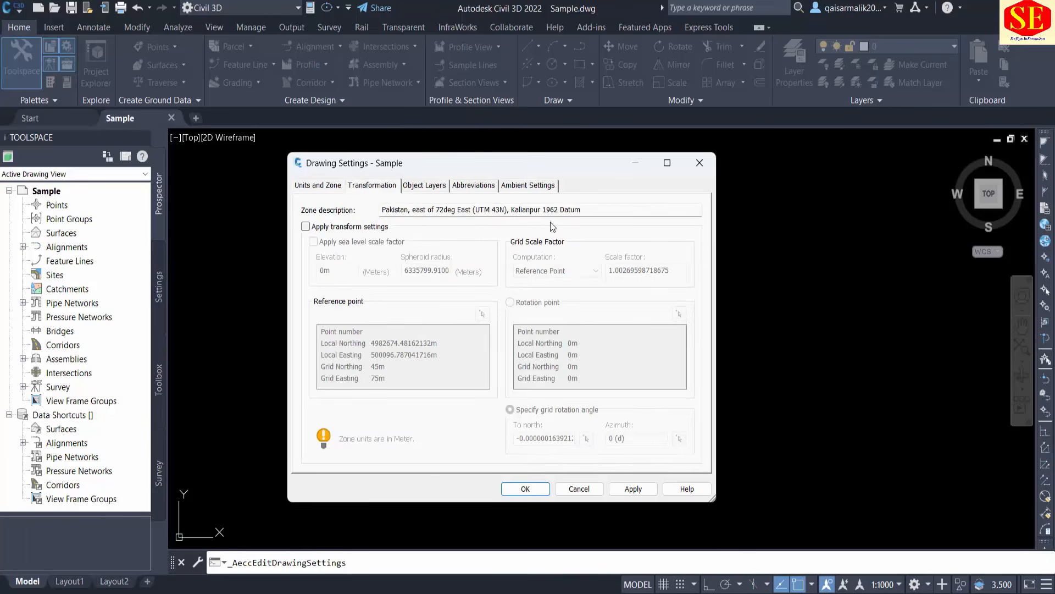
Set the drawing scale to 1:100, apply the drawing settings and close them.
left_click(306, 185)
left_click(654, 220)
left_click(656, 244)
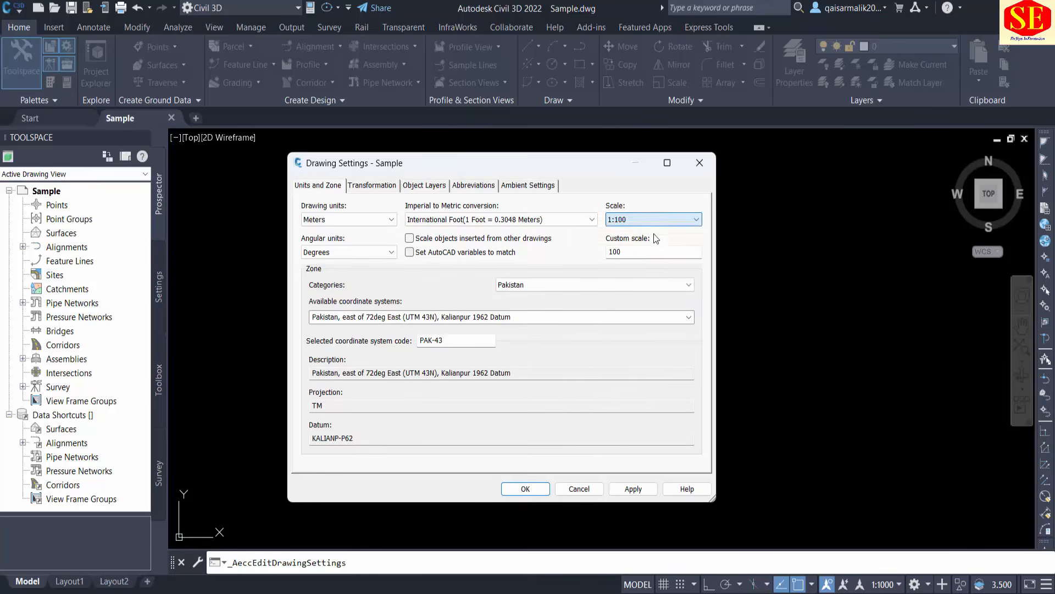
left_click(635, 488)
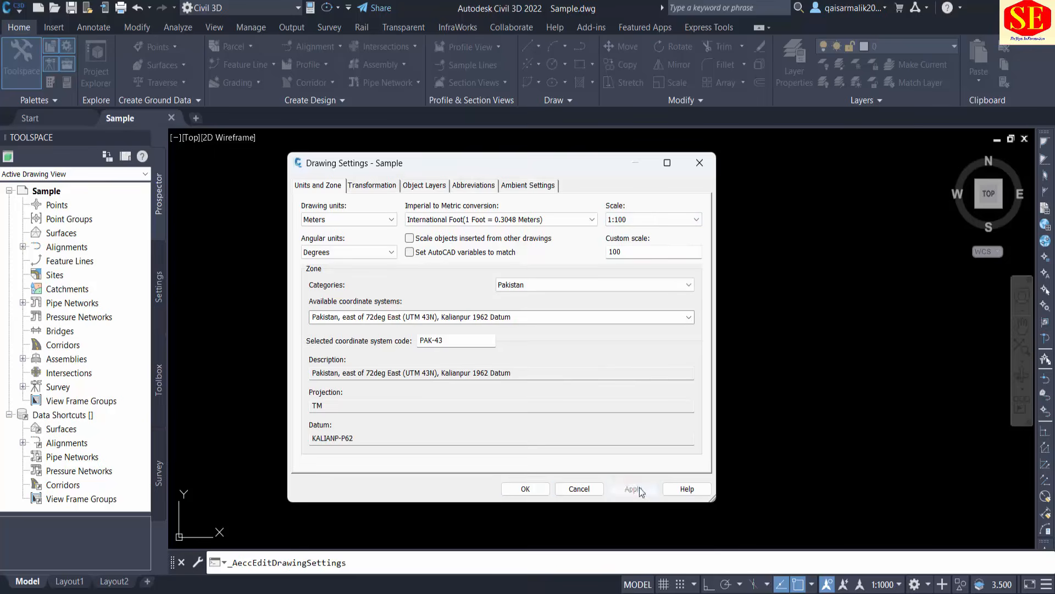
left_click(526, 489)
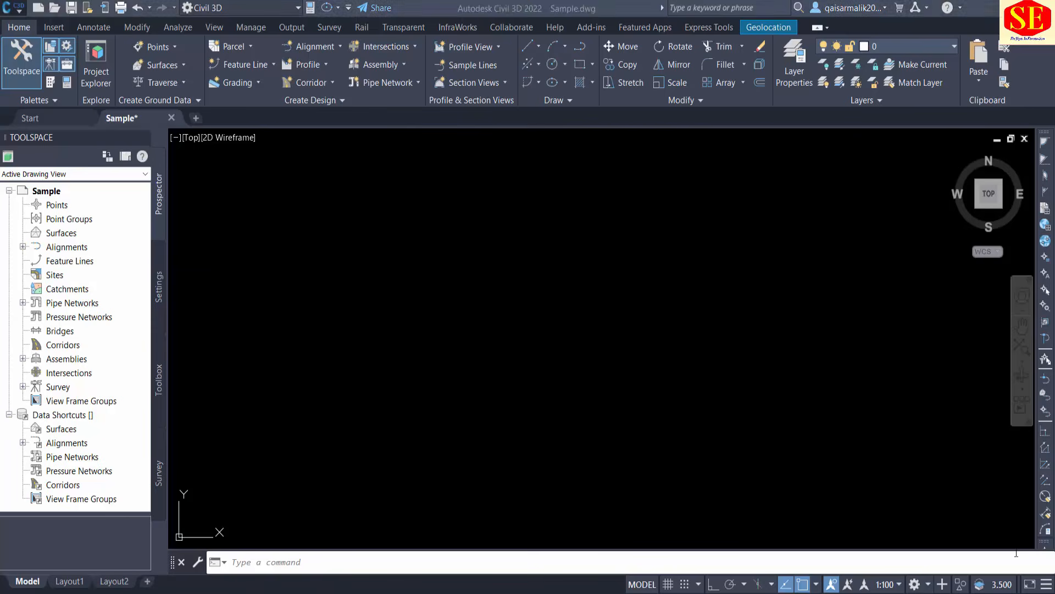
Review where the drawing settings are found among the drawing utilities, and locate the drawing's annotation scale.
left_click(504, 314)
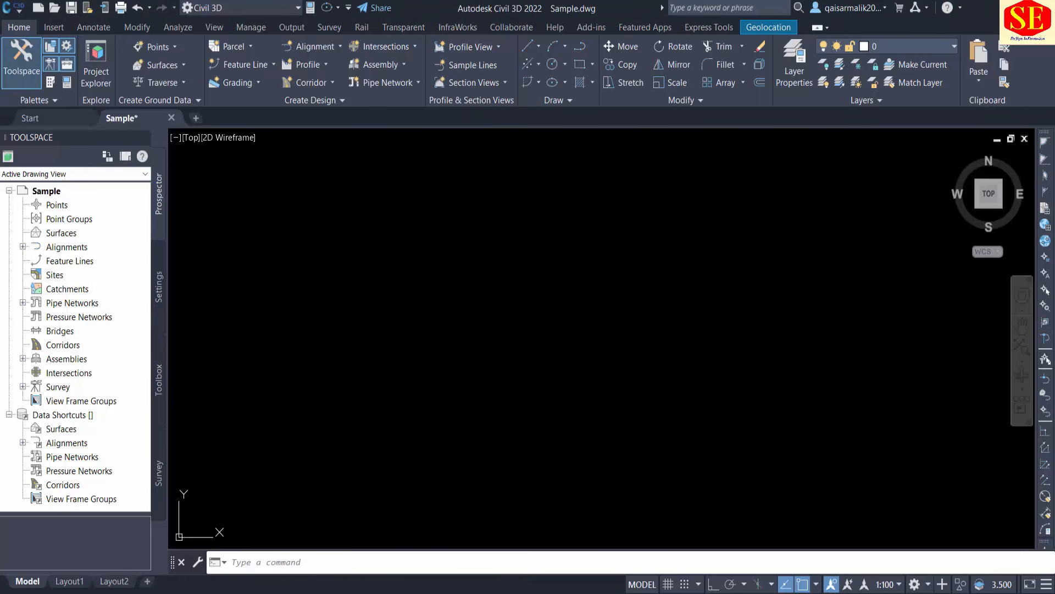
left_click(12, 7)
mouse_move(50, 330)
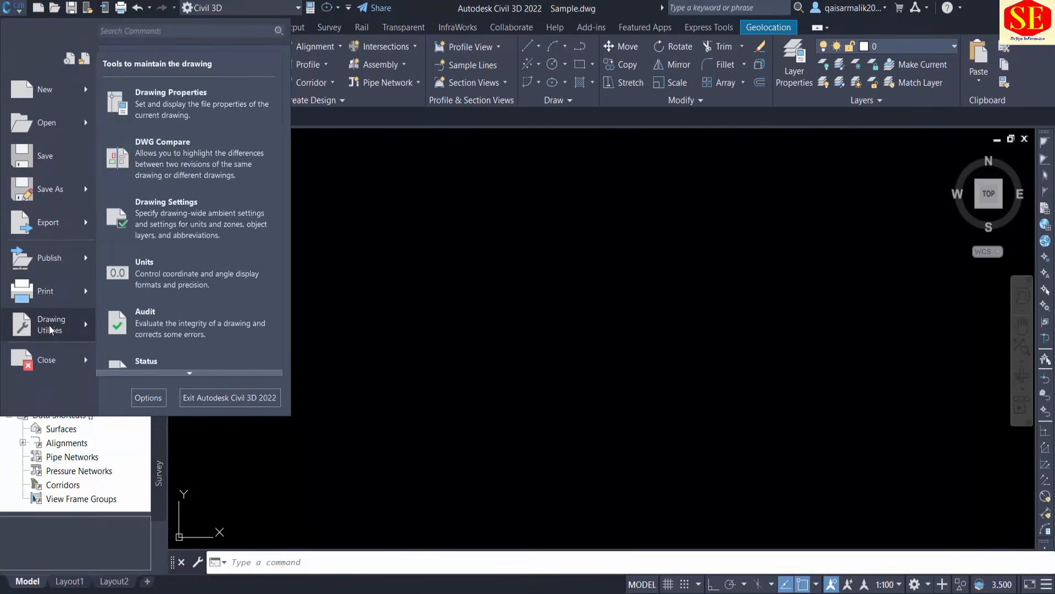
left_click(632, 307)
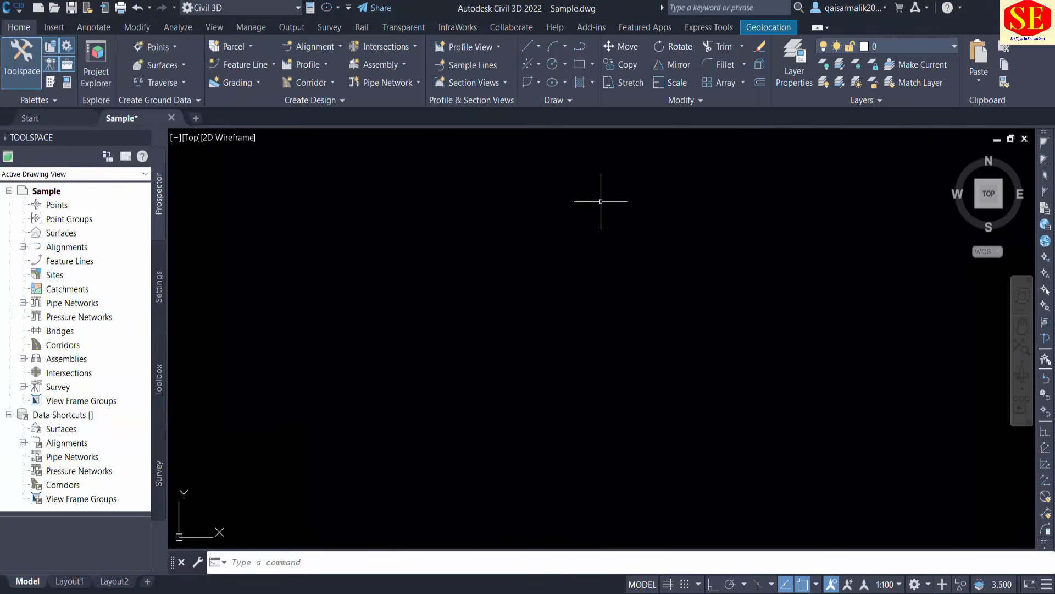
left_click(886, 584)
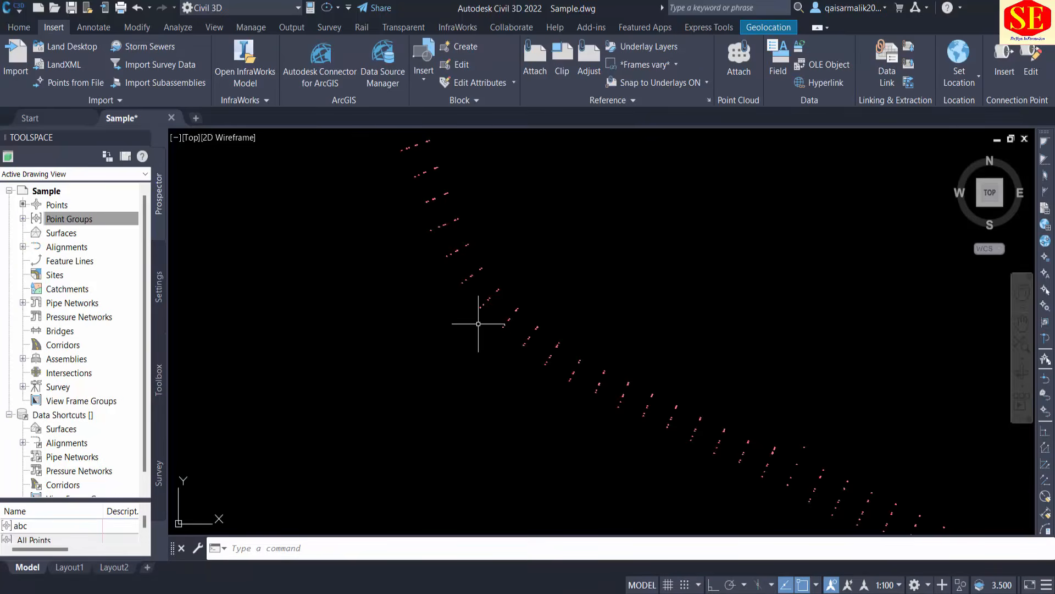
Inspect the number and elevation labels of the survey points around 6730 at the 1:100 scale.
scroll(482, 330, "up", 6)
scroll(743, 409, "up", 4)
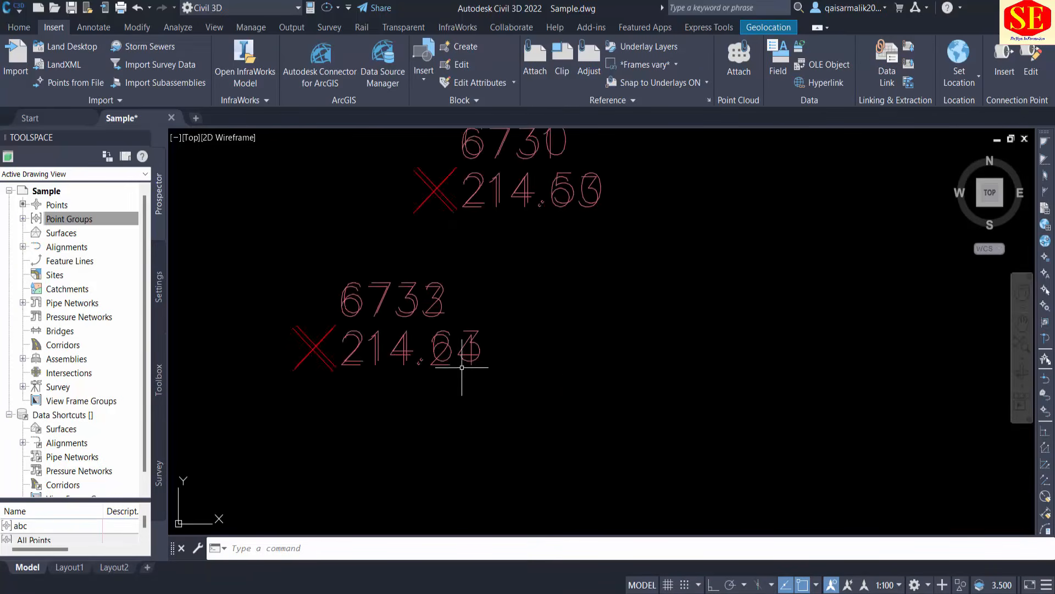
middle_click_drag(555, 318, 575, 441)
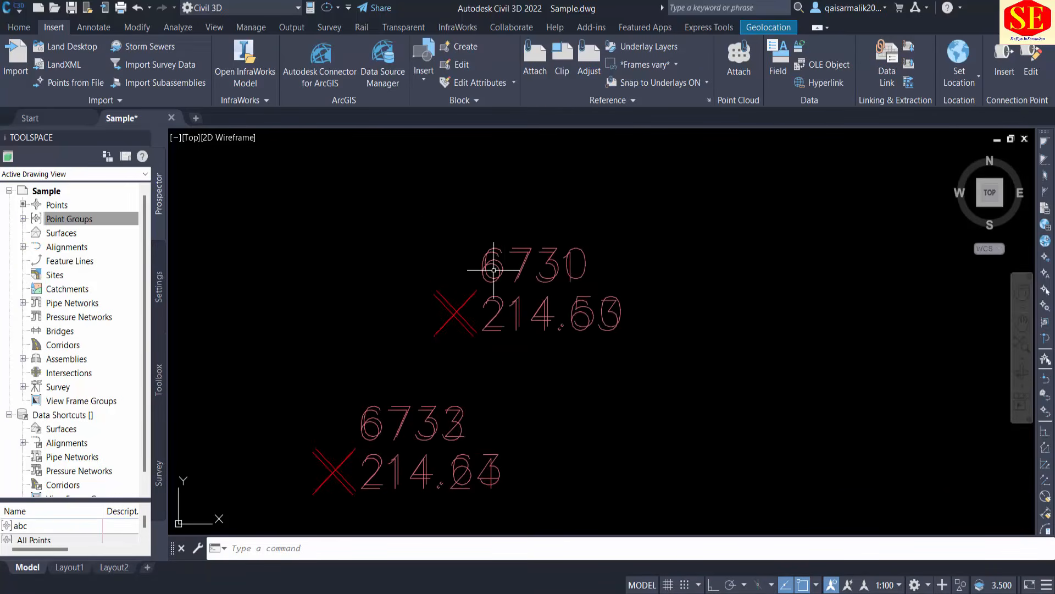
scroll(501, 275, "down", 2)
scroll(777, 434, "down", 5)
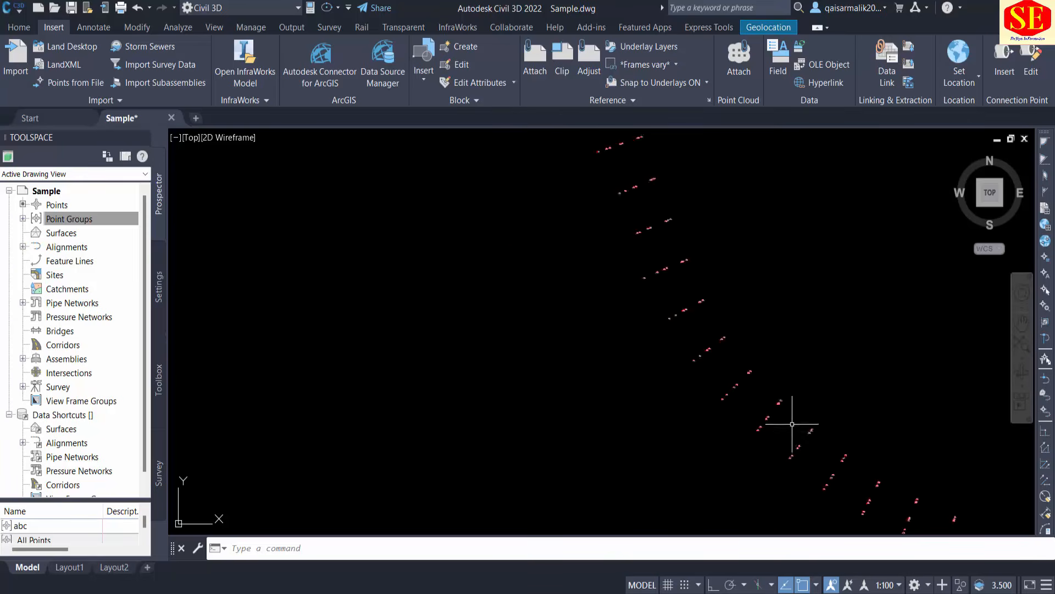
scroll(779, 426, "down", 2)
scroll(817, 436, "down", 3)
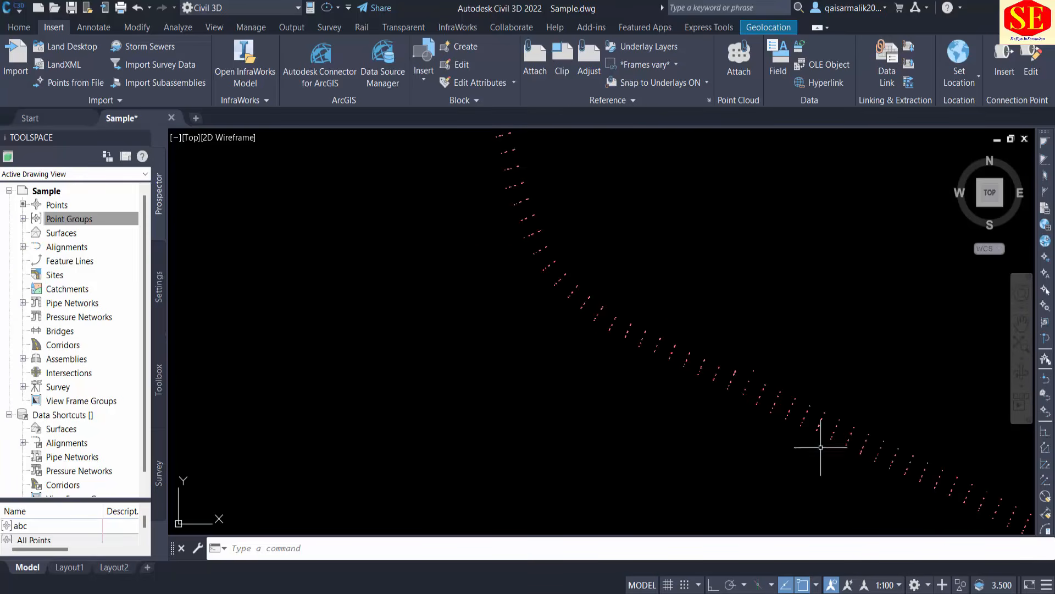
Try the annotation scales 1:1 and 1:75, and compare the size of the survey point labels.
left_click(887, 585)
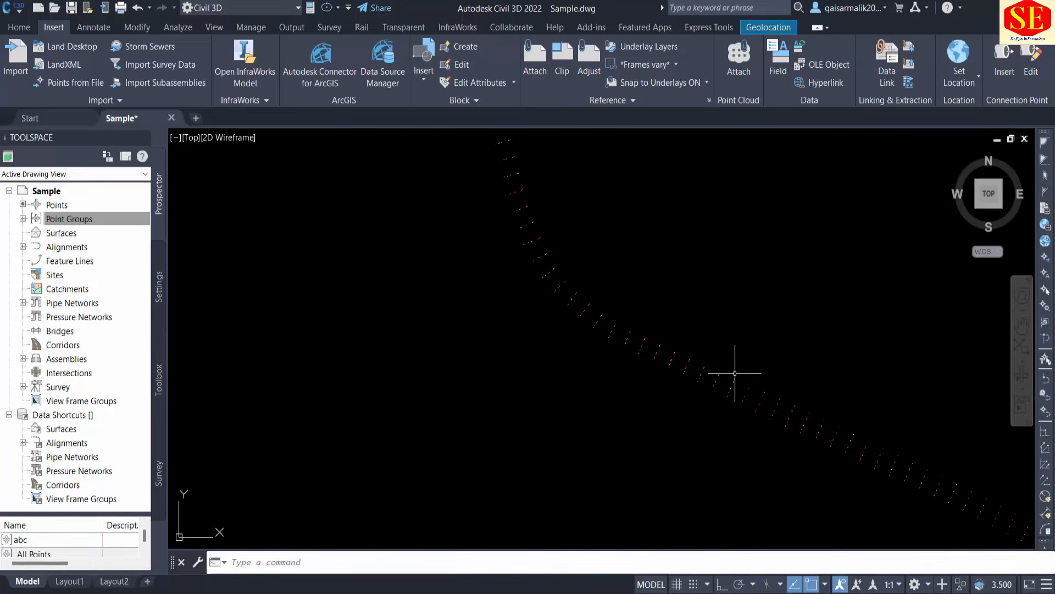
scroll(731, 381, "up", 5)
mouse_move(716, 312)
middle_mouse_down()
mouse_move(709, 335)
mouse_move(613, 424)
middle_mouse_up()
scroll(691, 431, "up", 5)
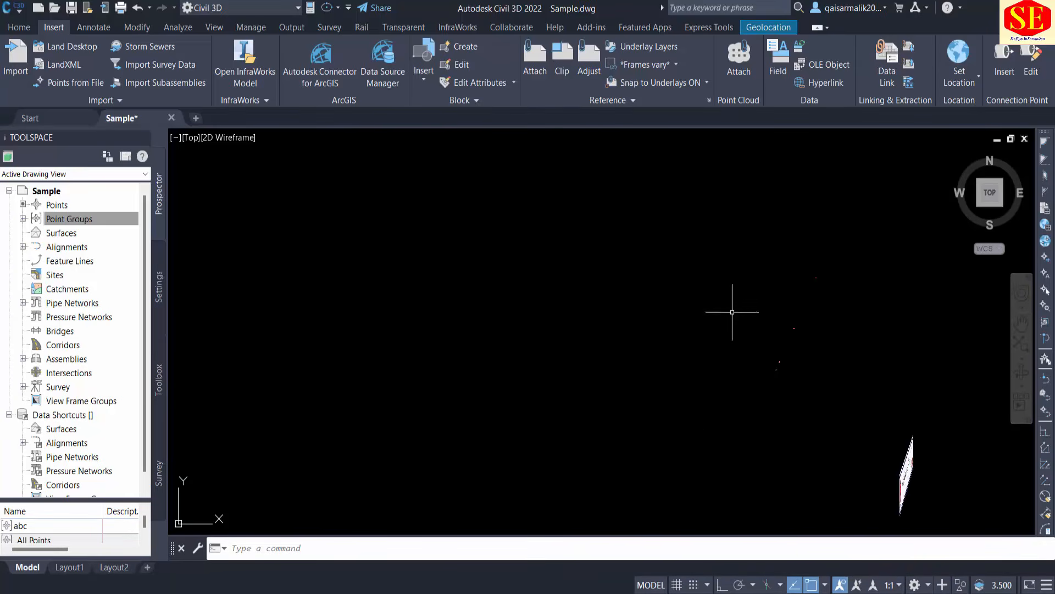
left_click(890, 584)
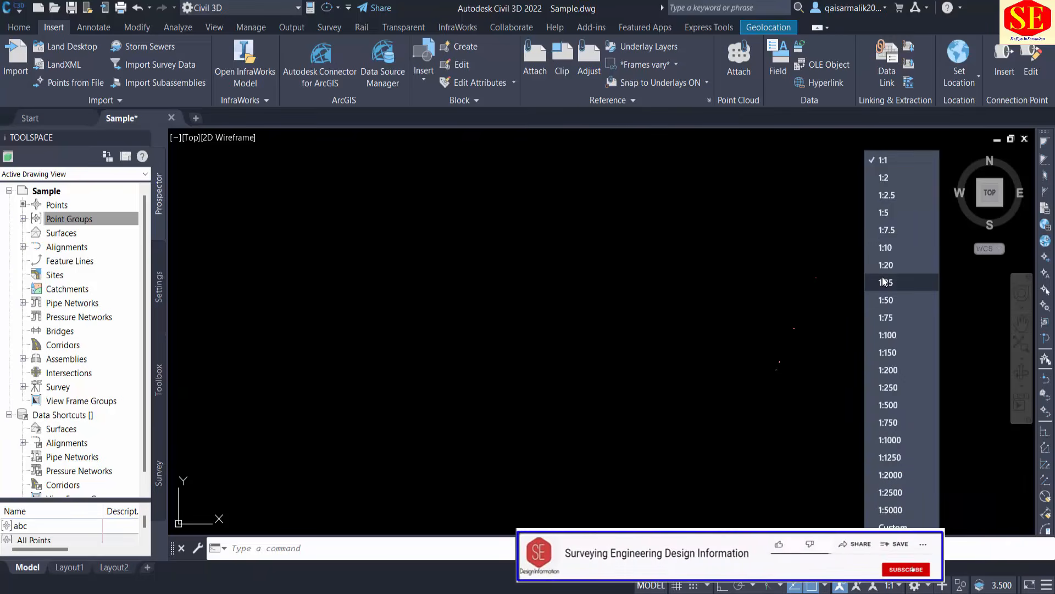
left_click(892, 324)
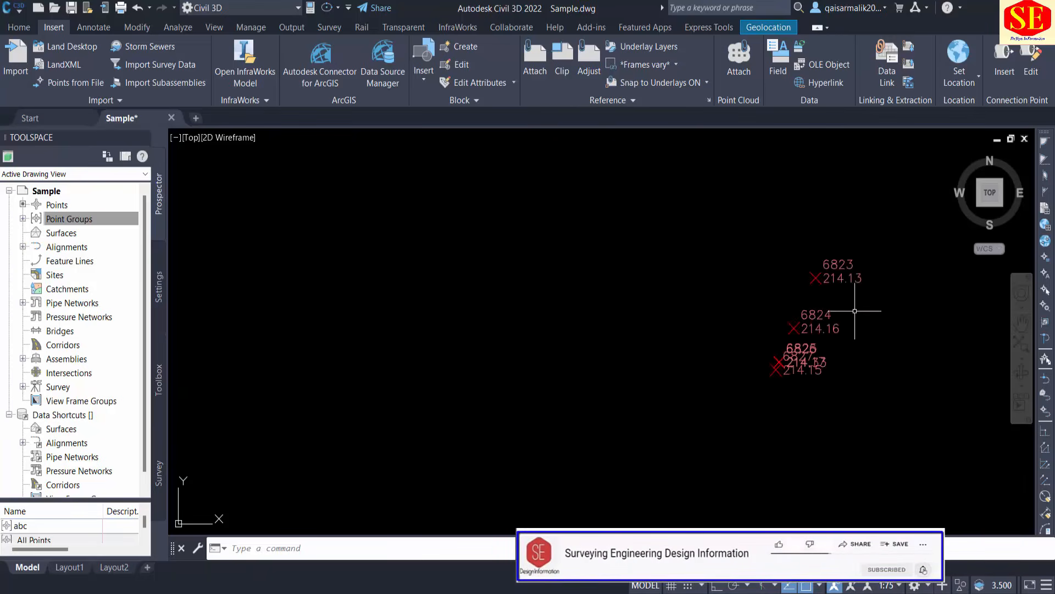
Try the annotation scales 1:100 and 1:500, and compare the size of the survey point labels.
left_click(899, 585)
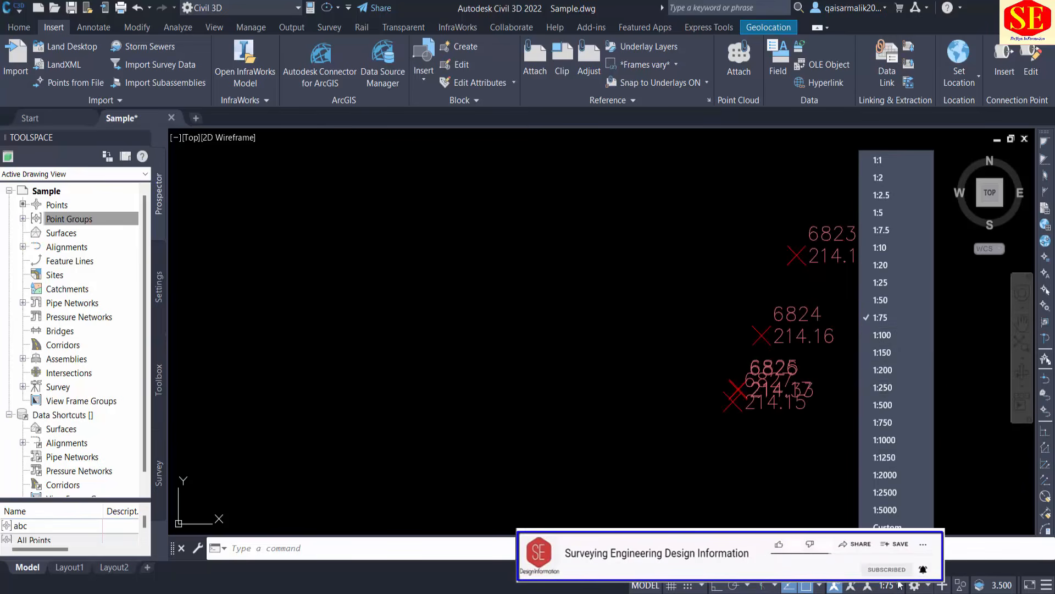
left_click(897, 337)
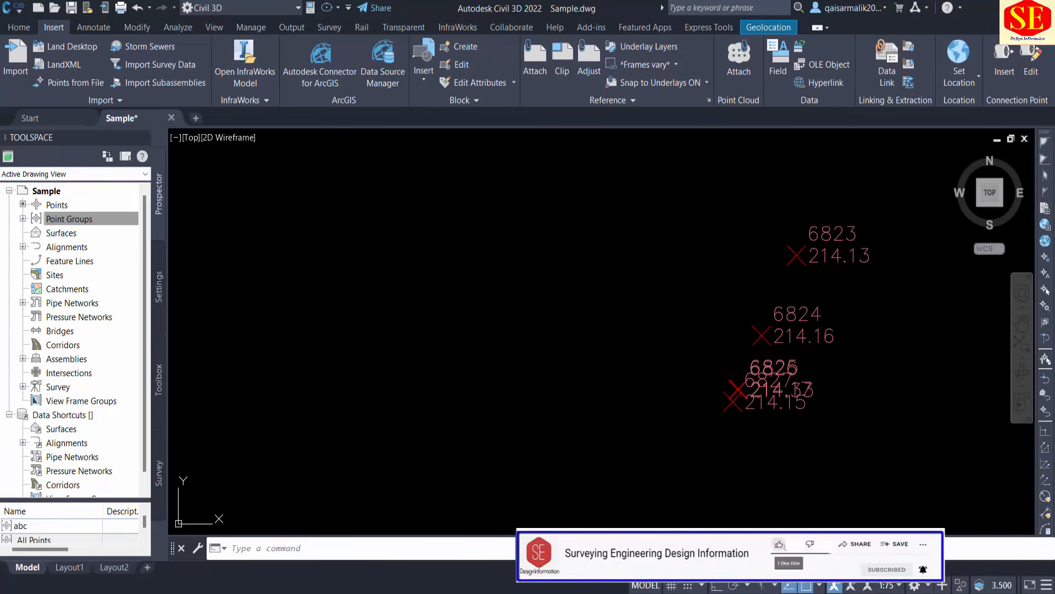
left_click(900, 585)
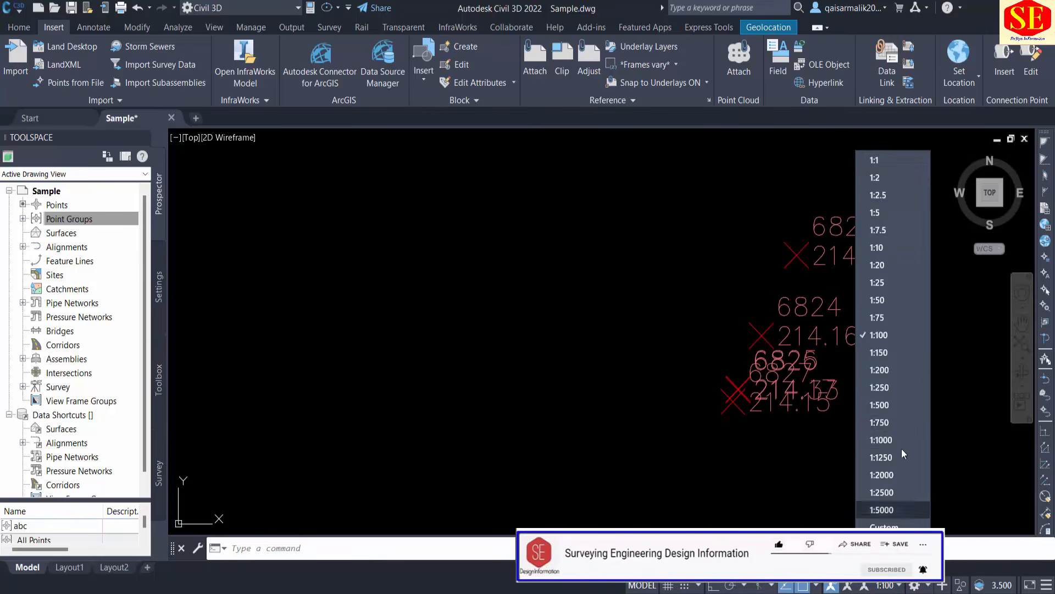
left_click(887, 405)
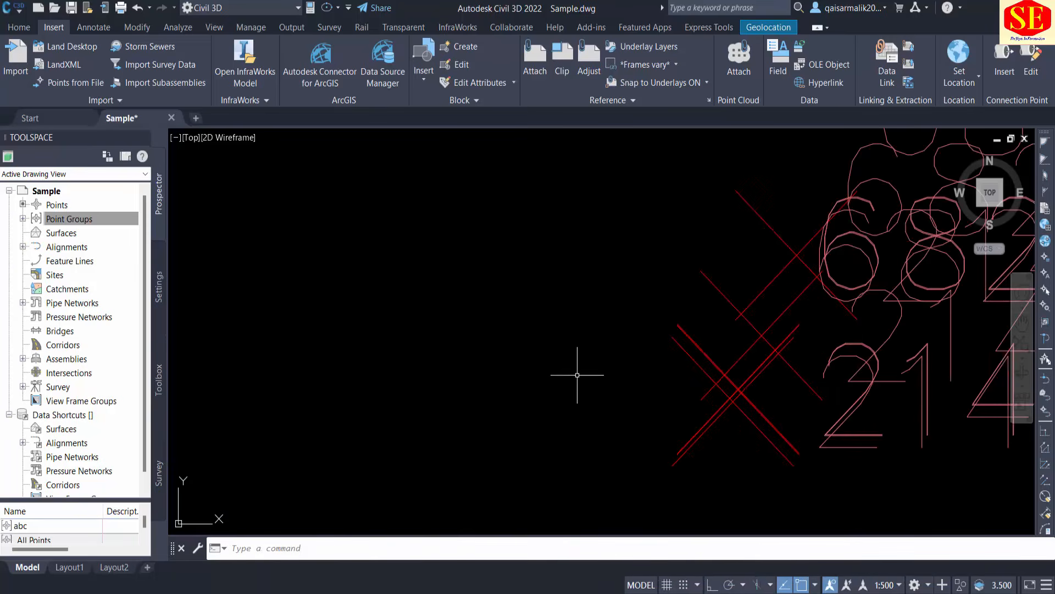
scroll(577, 372, "down", 5)
middle_click_drag(542, 356, 580, 262)
scroll(580, 262, "down", 1)
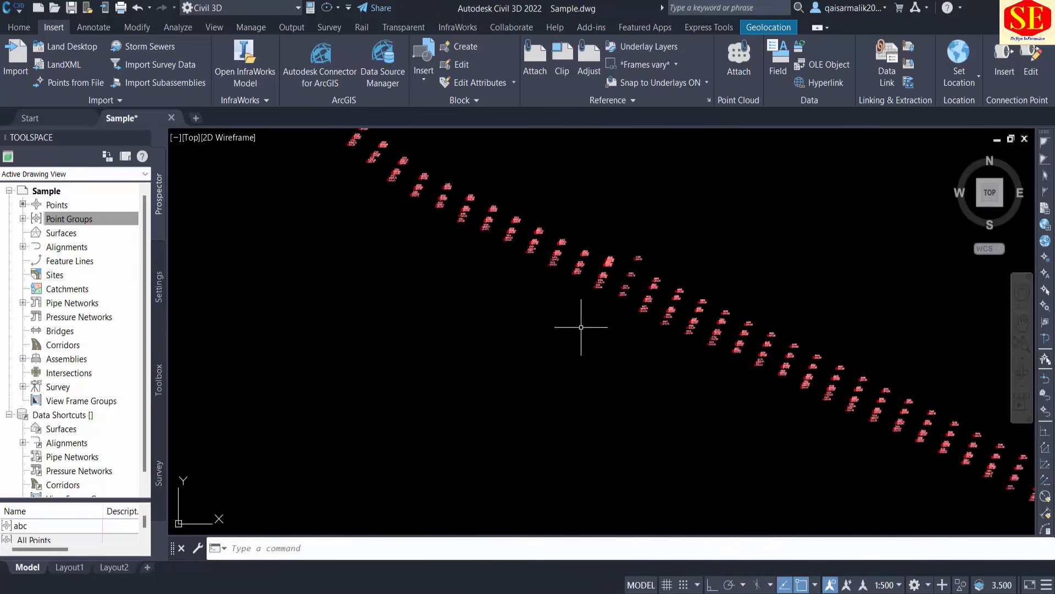
Try the annotation scale 1:1000 and check how the labels look along the whole row of survey points.
left_click(887, 585)
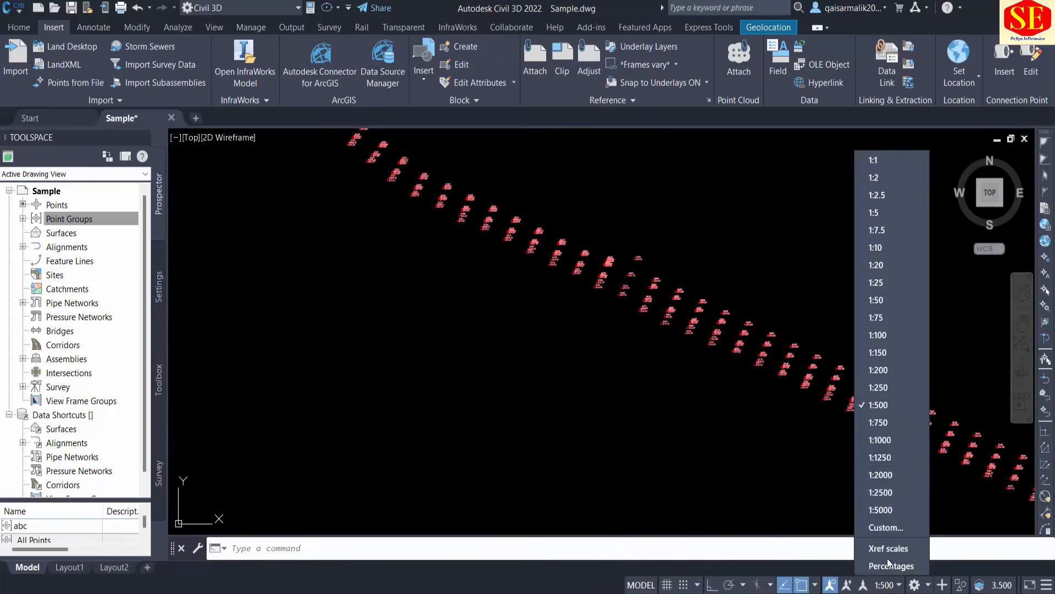
left_click(880, 439)
middle_click_drag(800, 402, 798, 478)
scroll(592, 349, "down", 4)
middle_click_drag(479, 318, 493, 426)
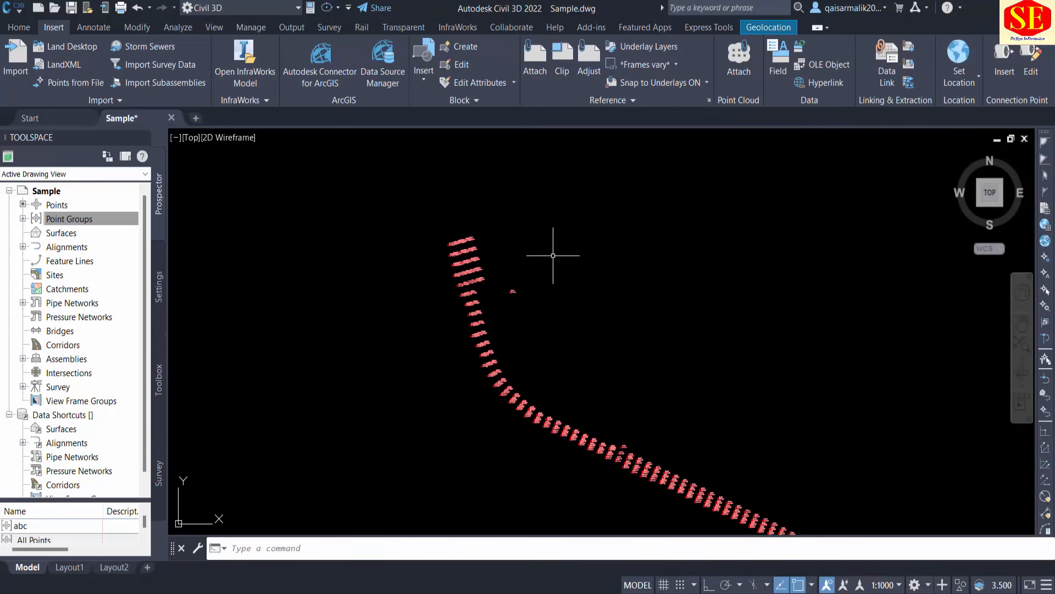
scroll(533, 275, "up", 3)
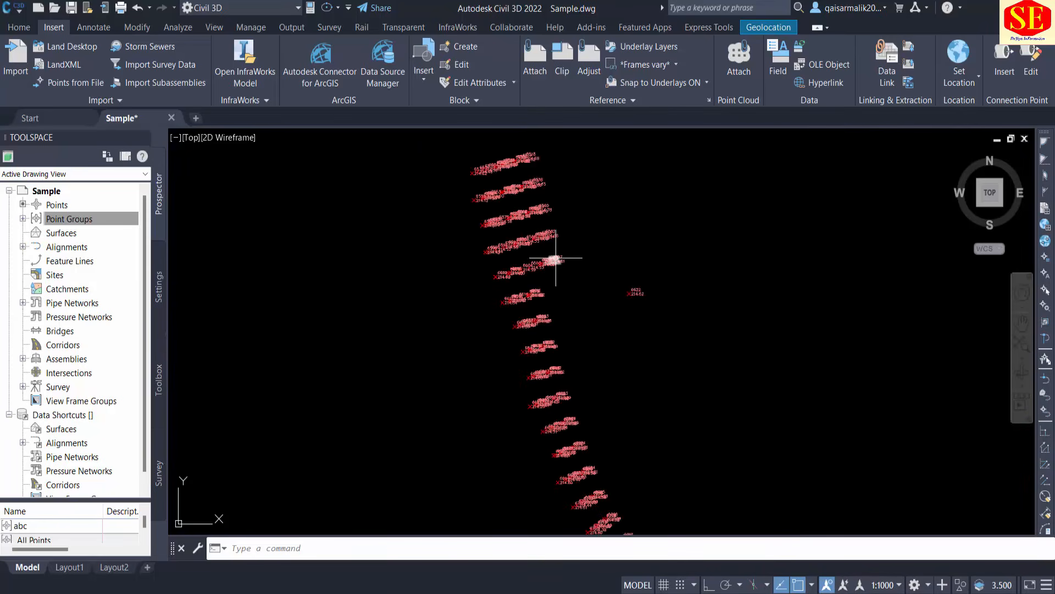
Set the annotation scale to 1:25 and inspect the survey points along the curved route.
left_click(884, 584)
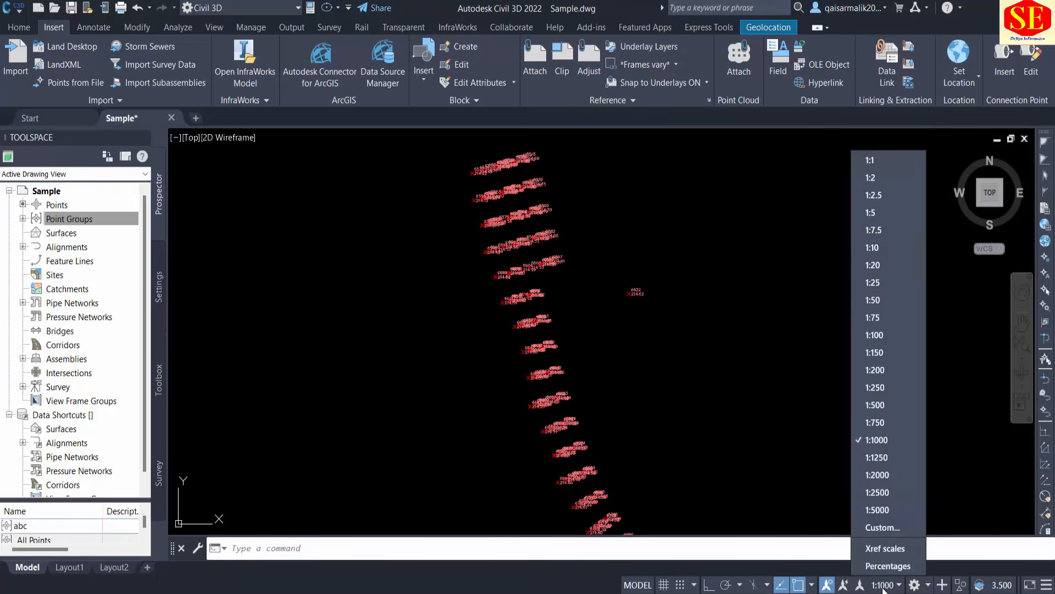
left_click(878, 282)
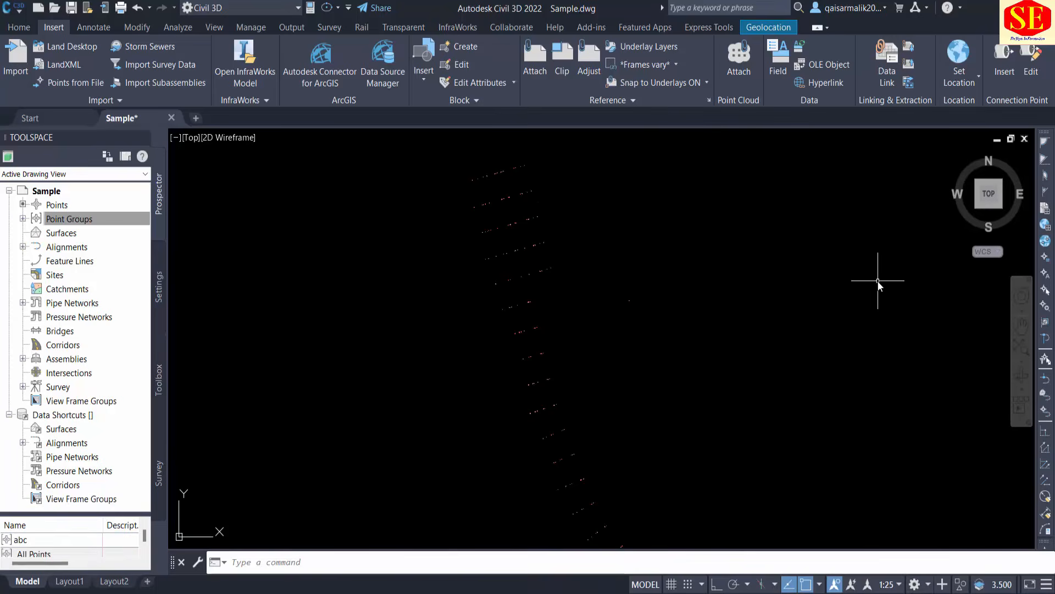
scroll(713, 277, "down", 2)
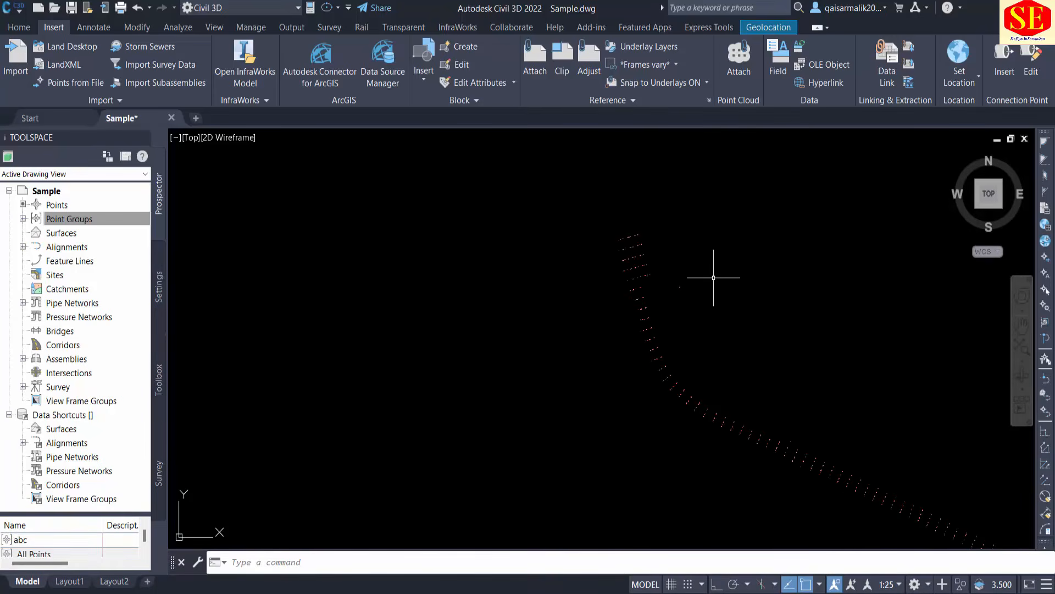
middle_click_drag(715, 336, 494, 275)
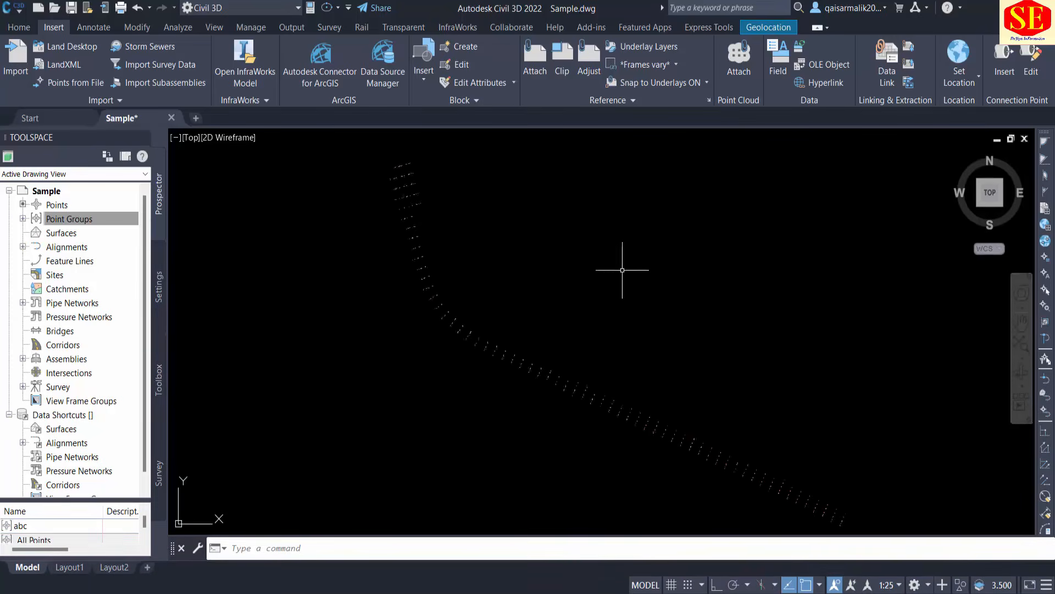
Select all the survey points in the drawing and delete them.
scroll(498, 280, "down", 2)
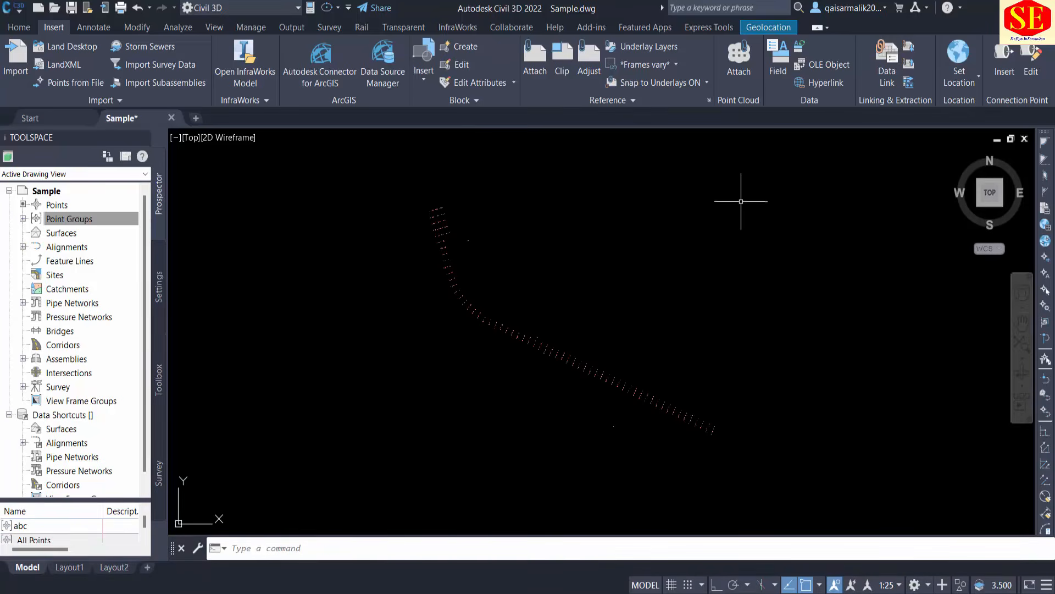
left_click(771, 174)
left_click(383, 456)
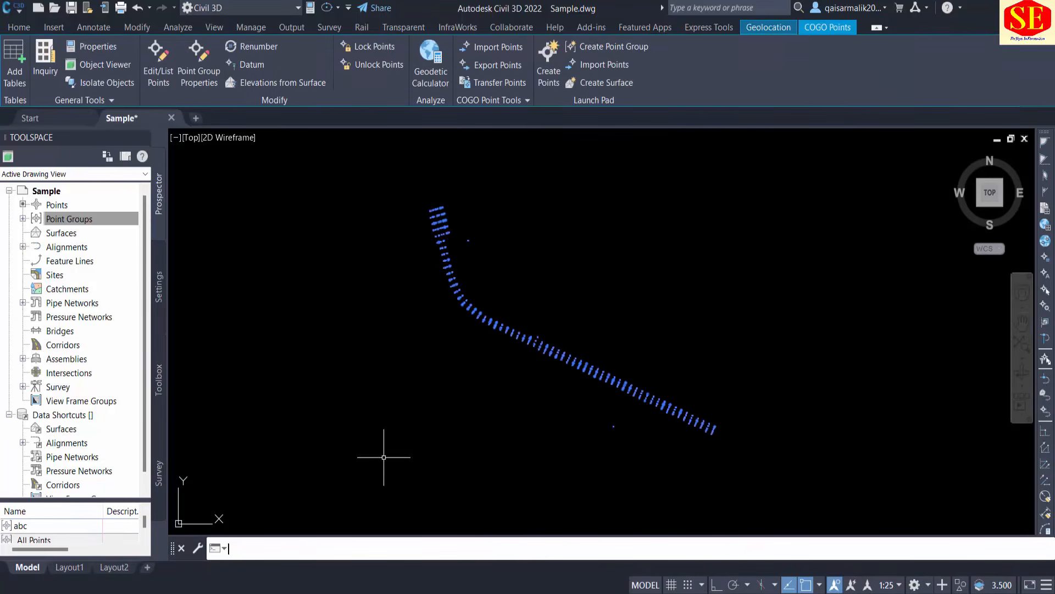
key("Delete")
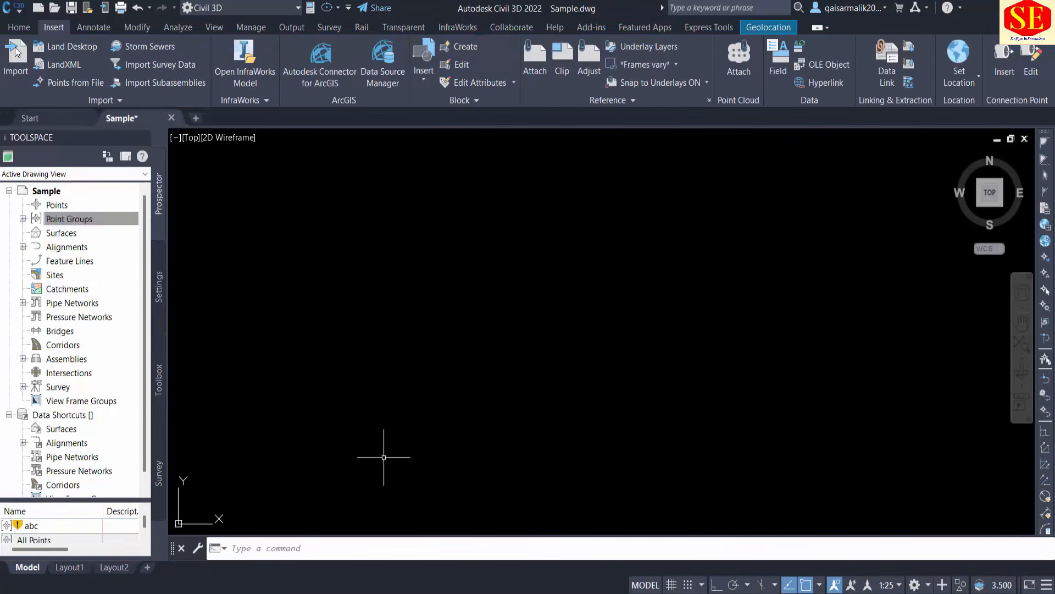
Open the Create Points tools from the drawing's Points collection, review the miscellaneous point creation methods and close the tools.
left_click(18, 27)
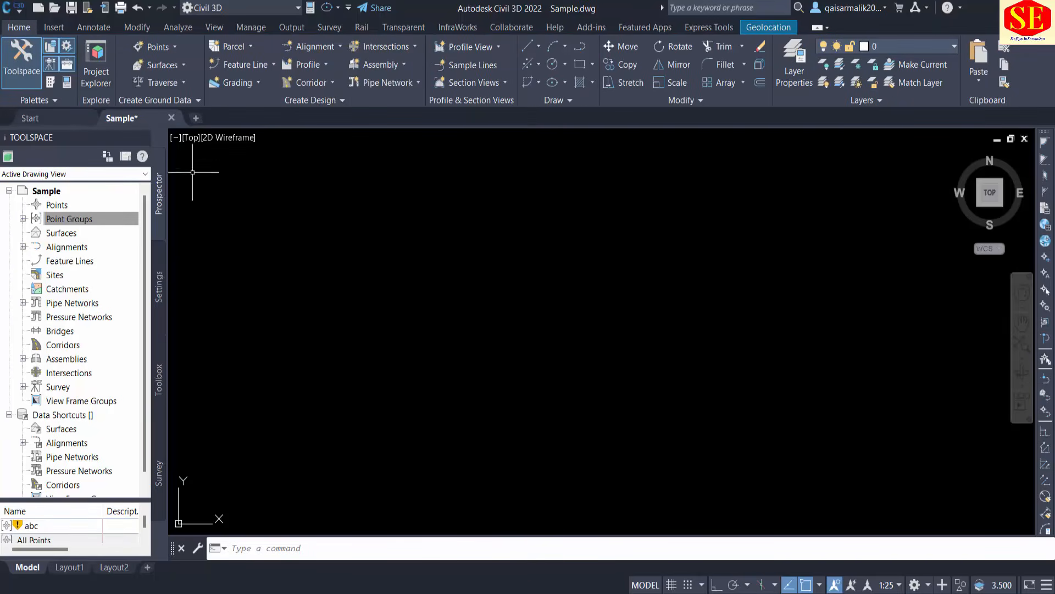
left_click(57, 205)
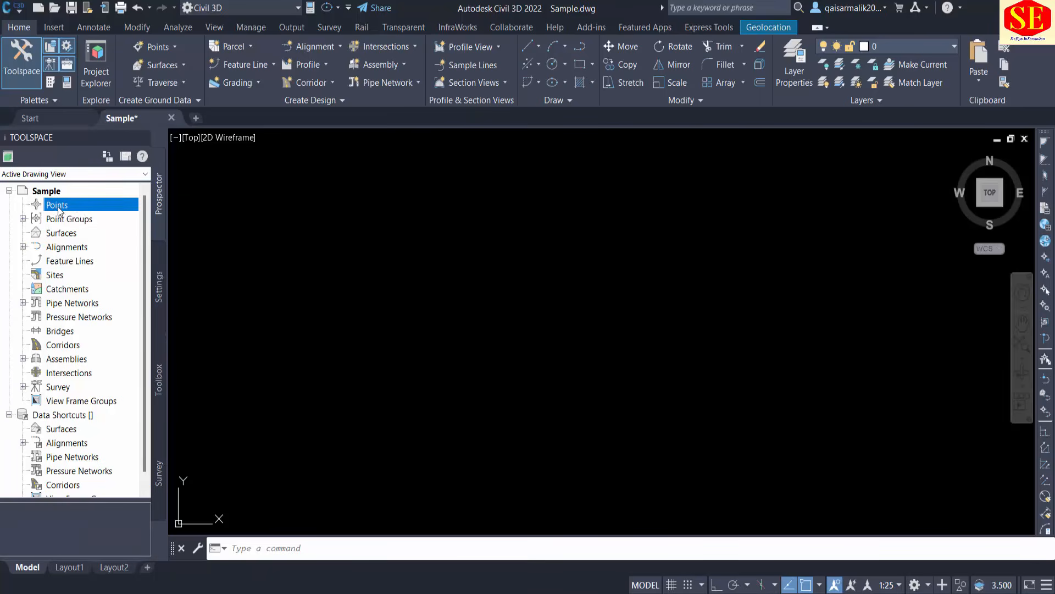
right_click(49, 210)
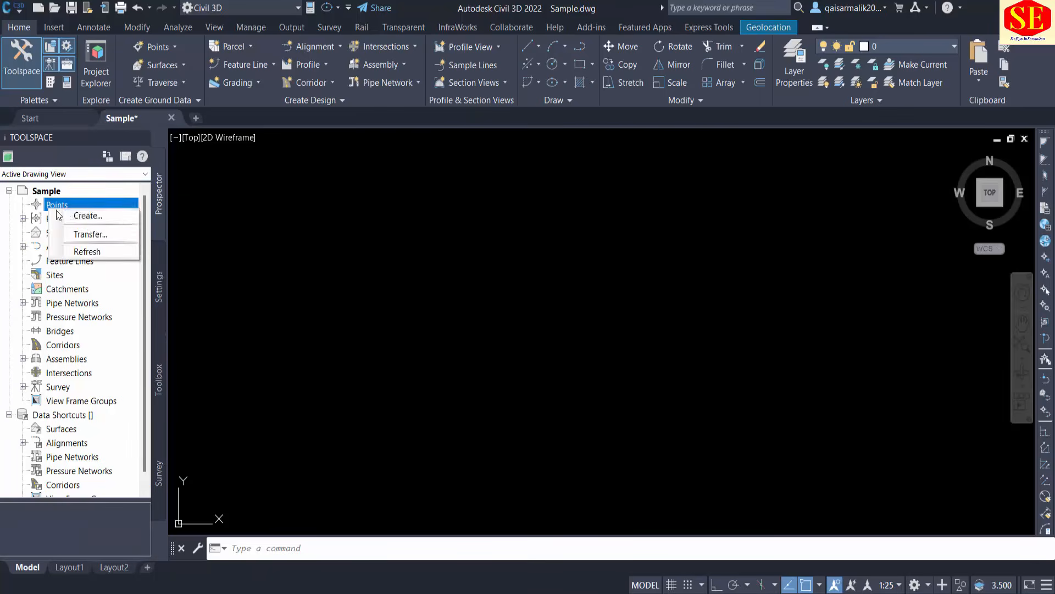
left_click(86, 218)
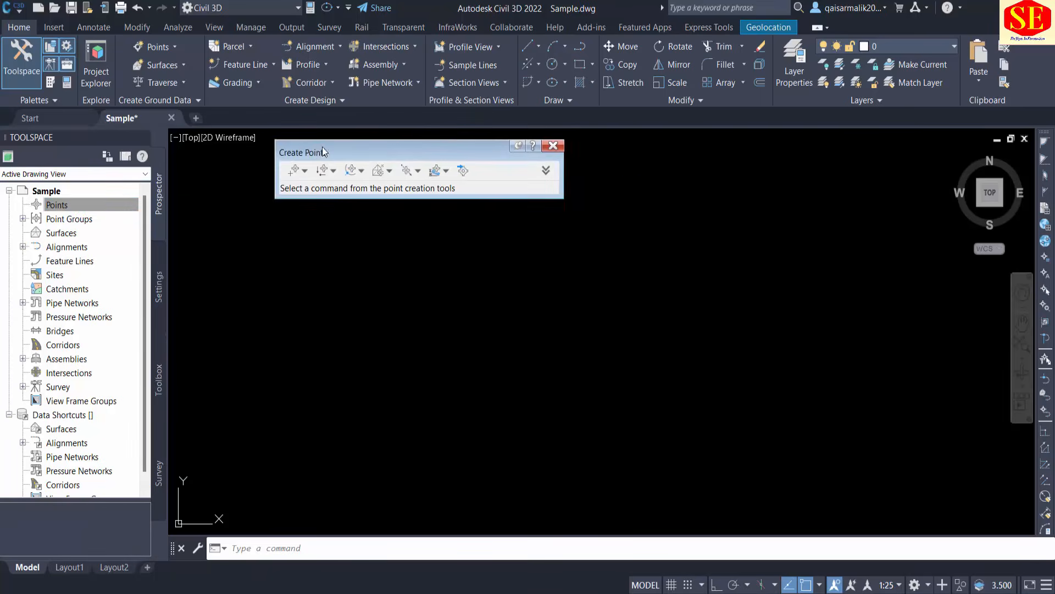
left_click_drag(324, 152, 431, 189)
left_click(411, 207)
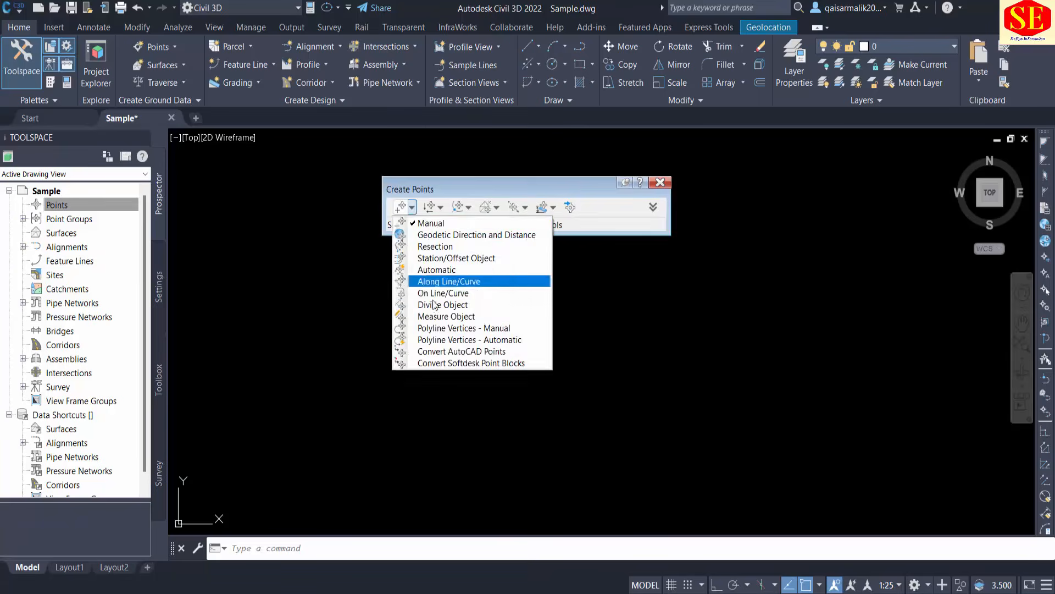
left_click(447, 348)
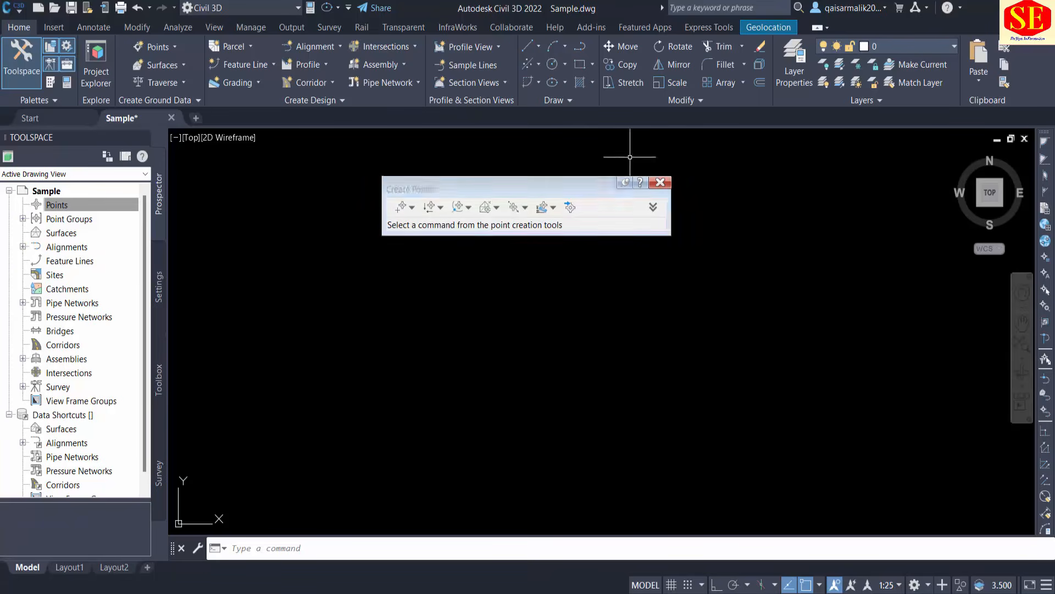
left_click(660, 183)
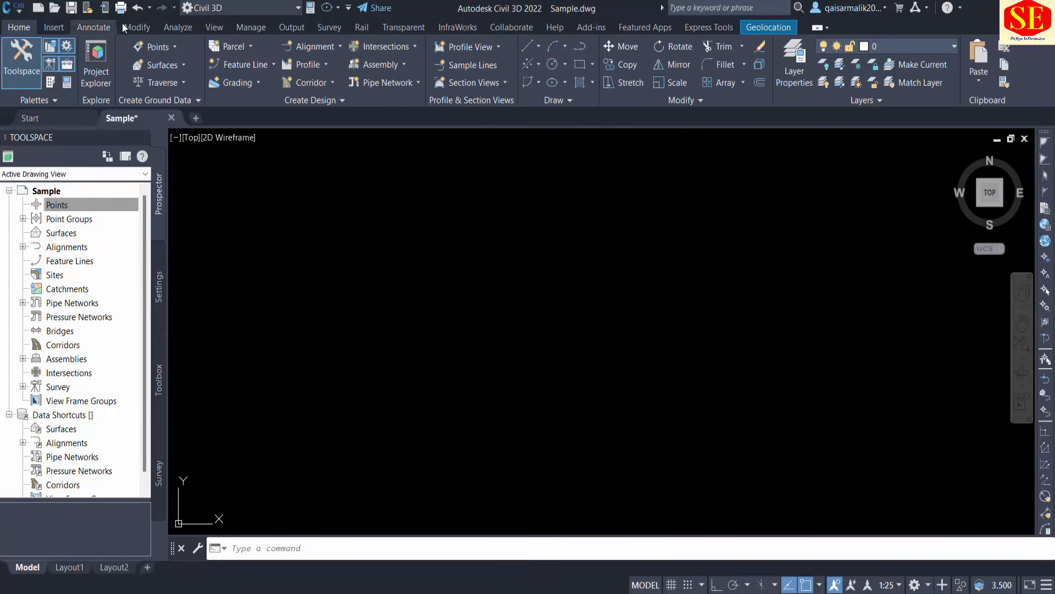
Reopen the Point Creation Tools from the ground data commands, review the miscellaneous, intersection, alignment and surface methods, and close them.
left_click(174, 48)
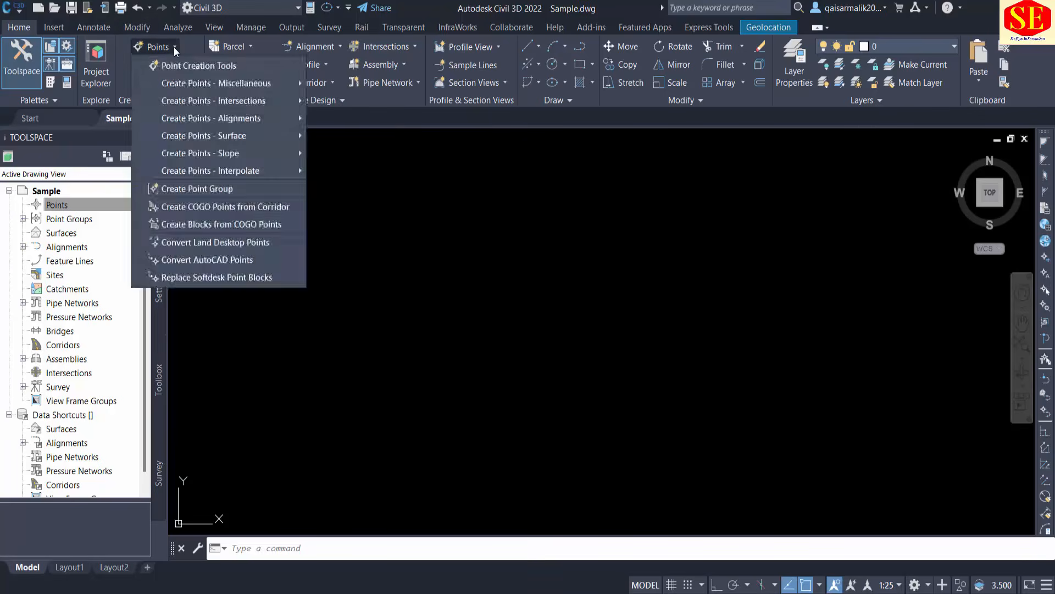
left_click(157, 46)
left_click(157, 47)
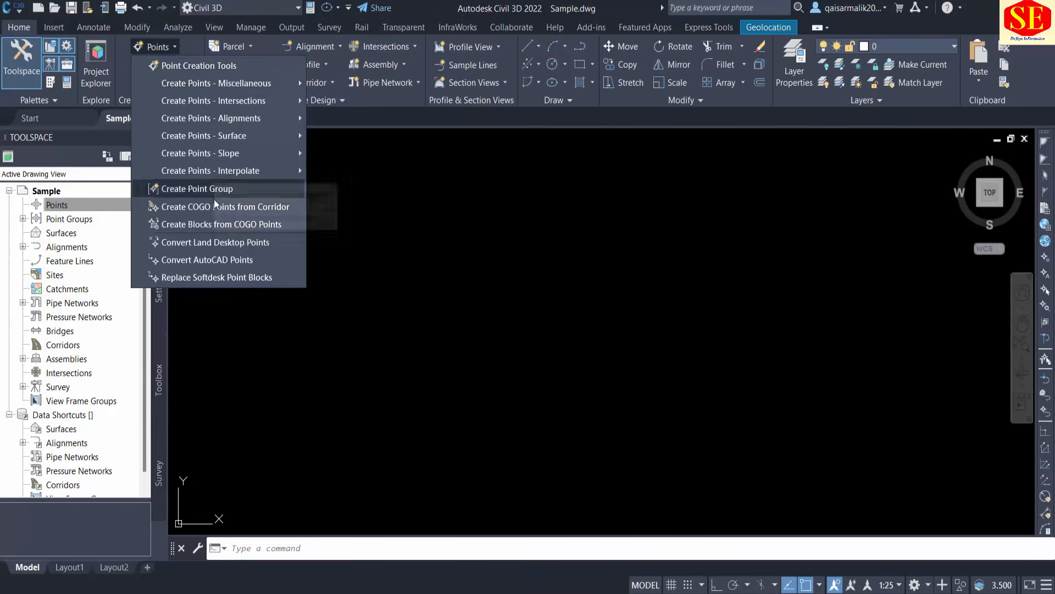
left_click(210, 66)
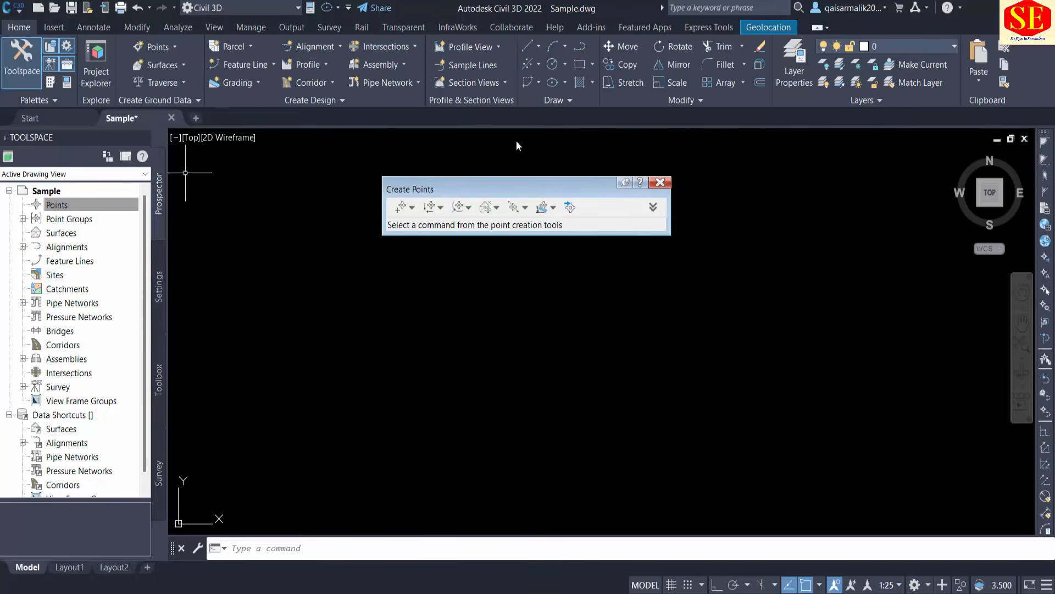
left_click(412, 207)
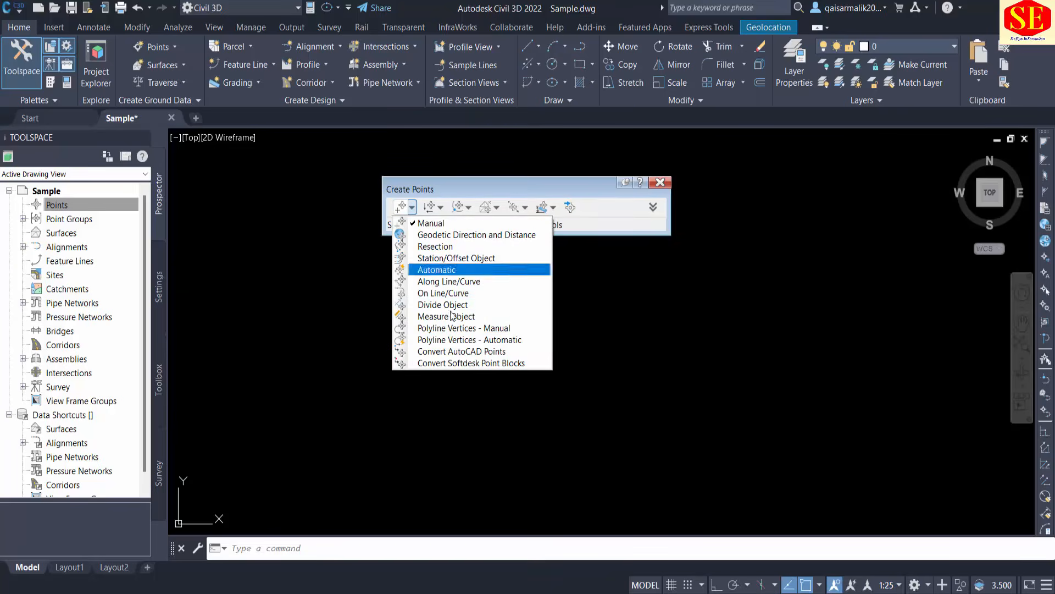
left_click(441, 207)
left_click(441, 208)
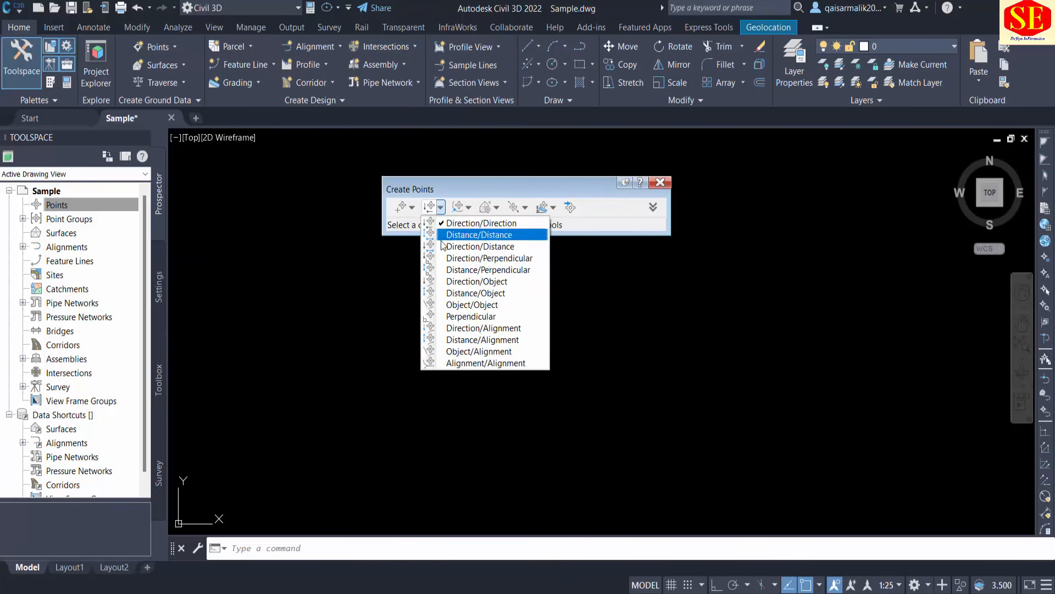
left_click(469, 208)
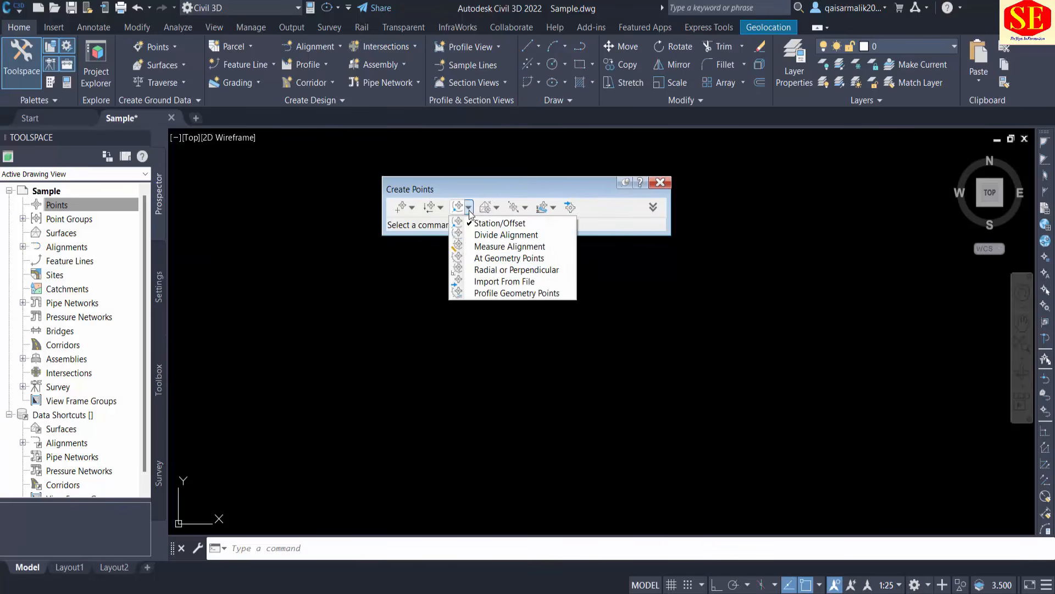
left_click(497, 208)
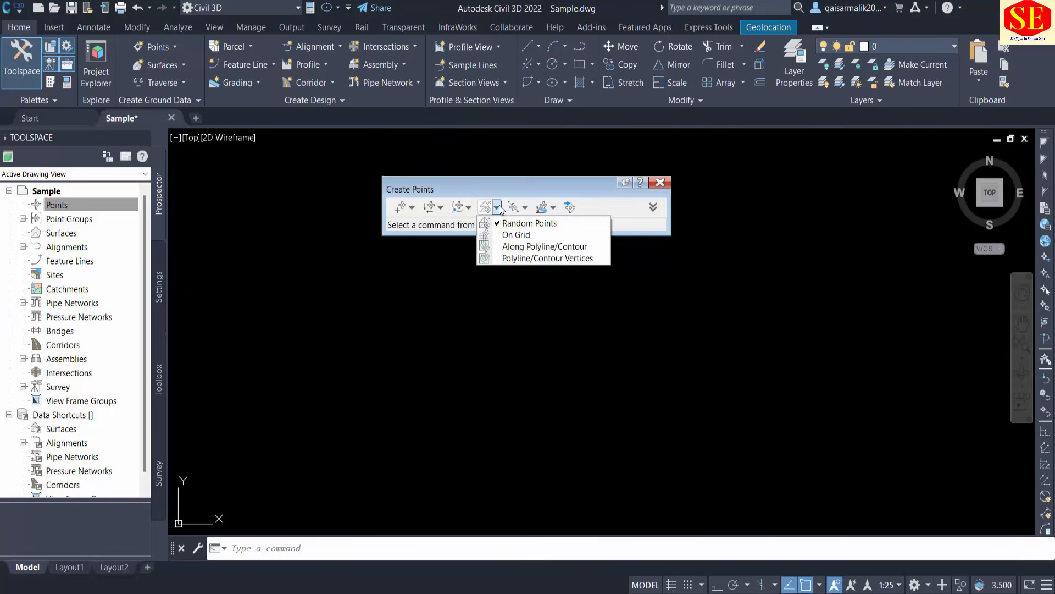
left_click(660, 186)
left_click(659, 185)
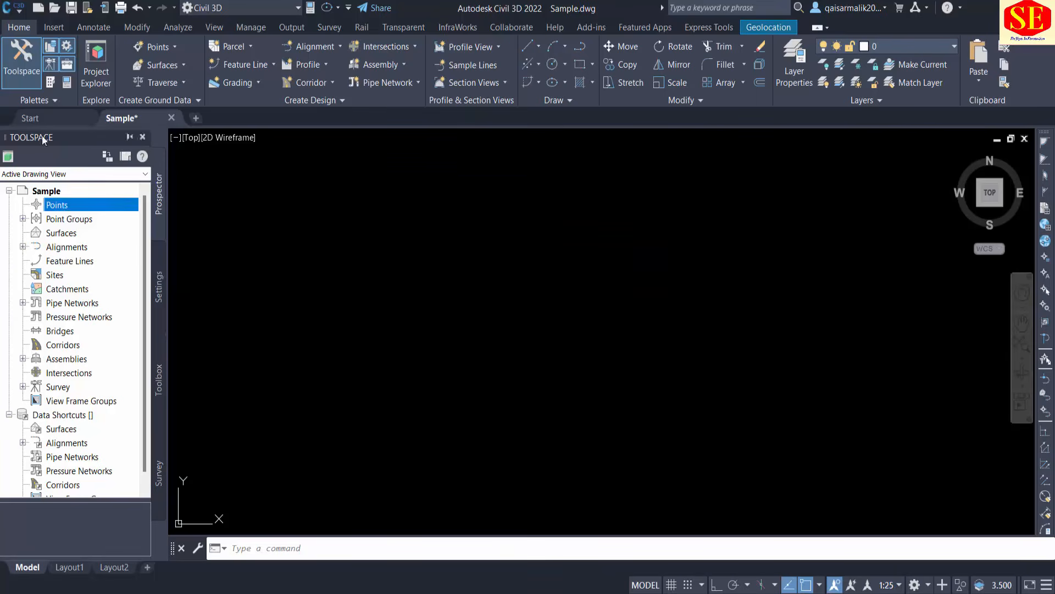
Look at the Point Groups collection and examine the commands offered for the Surfaces collection.
left_click(75, 219)
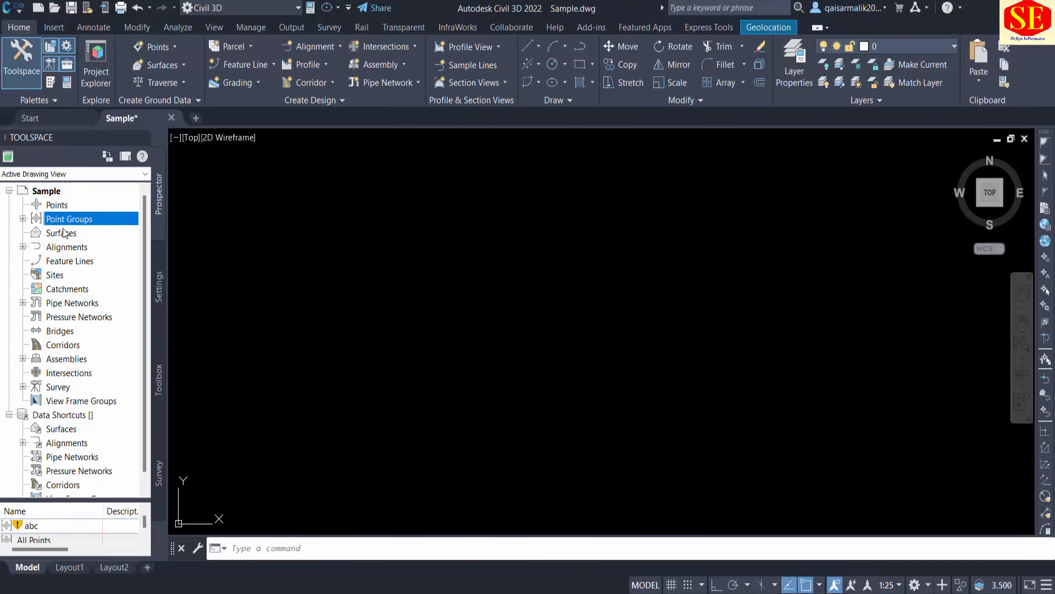
left_click(62, 235)
right_click(62, 234)
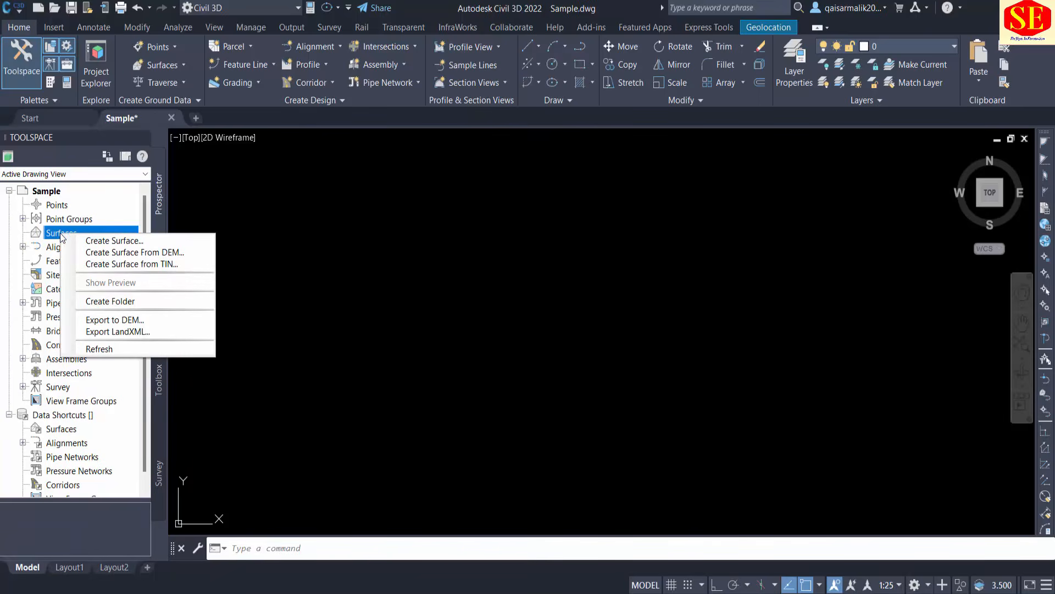
left_click(160, 203)
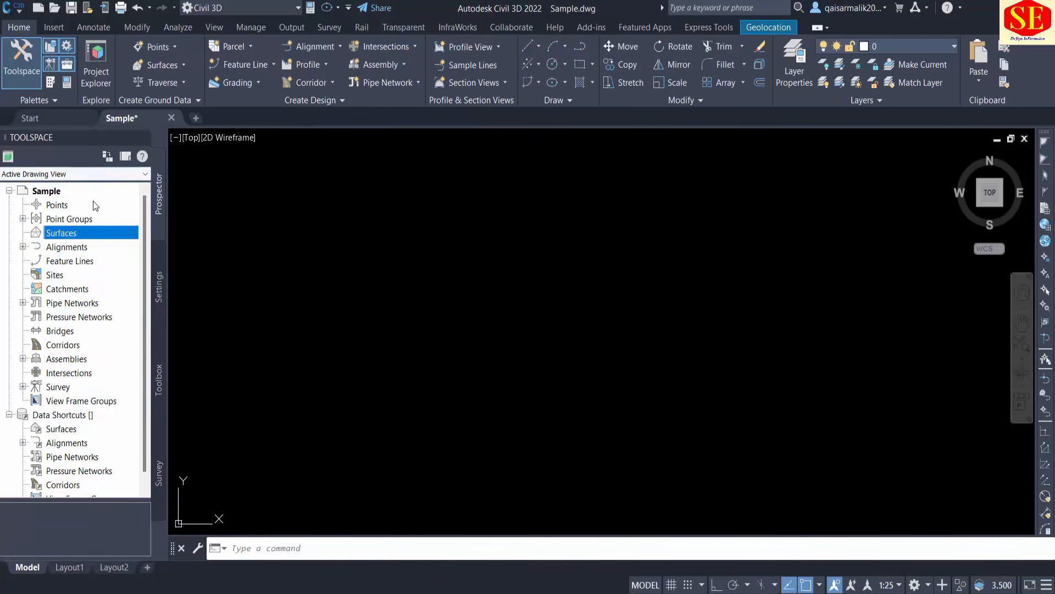
Go through the Points, Point Groups, Surfaces and Alignments collections, and bring up the Sample drawing's object settings.
left_click(58, 208)
left_click(68, 221)
left_click(64, 233)
left_click(61, 251)
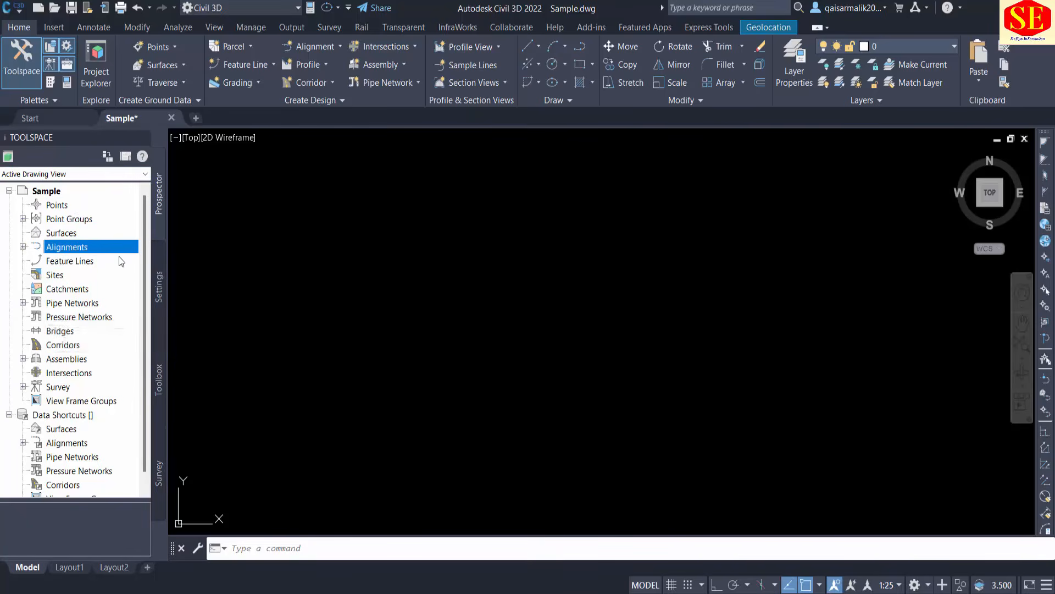
left_click(158, 281)
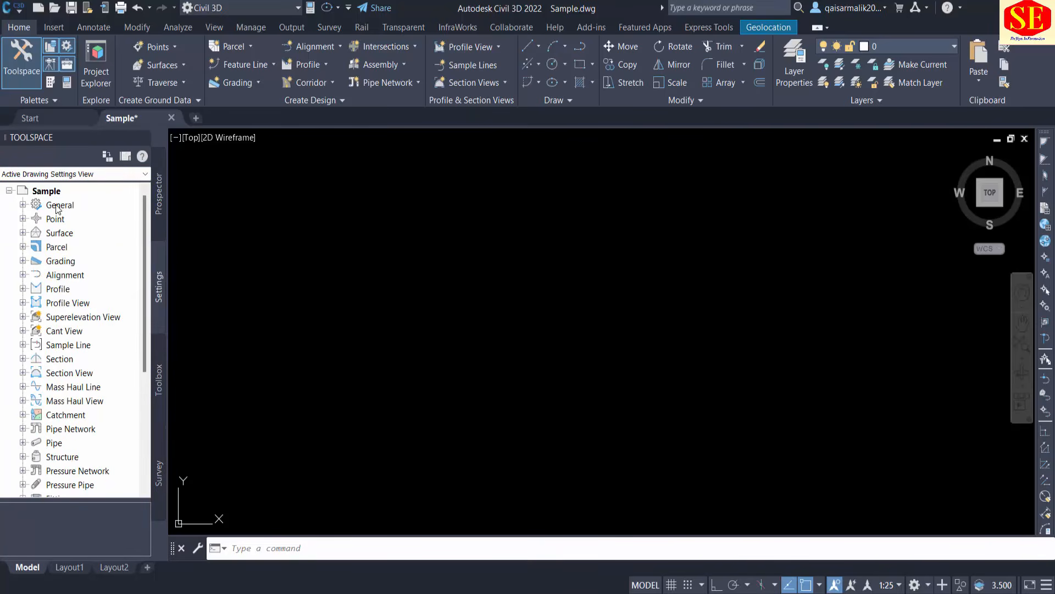
Open the Benchmark point style from the drawing's point settings and bring up its marker definition.
left_click(24, 219)
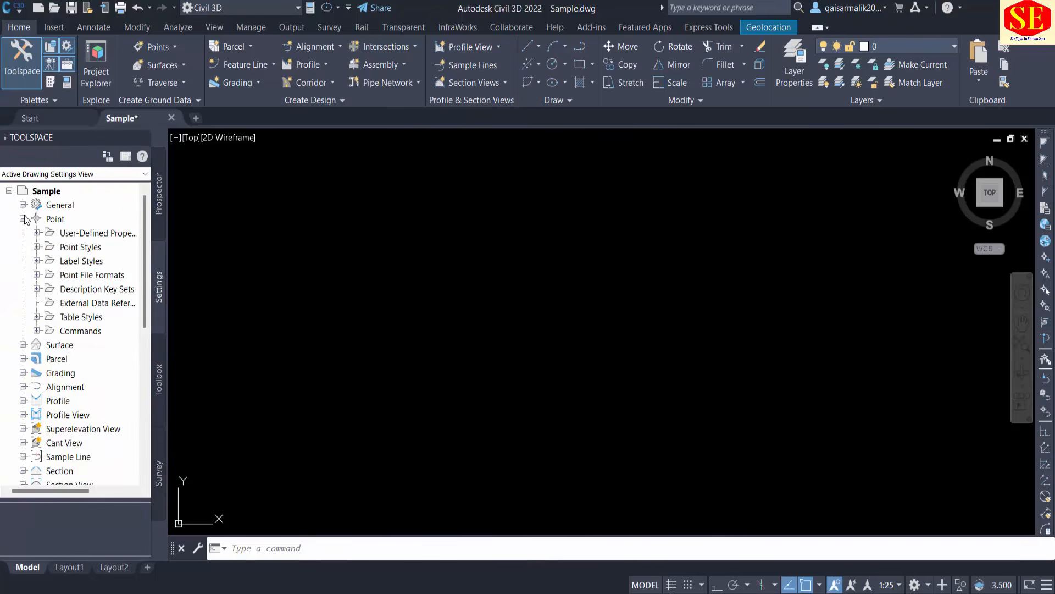
left_click(36, 247)
left_click(92, 216)
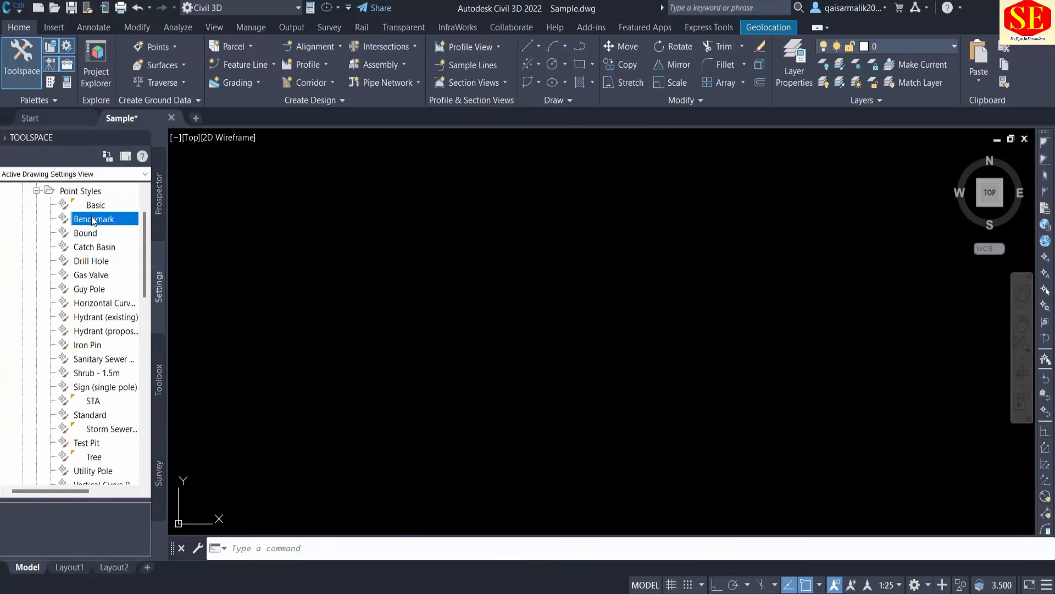
double_click(92, 218)
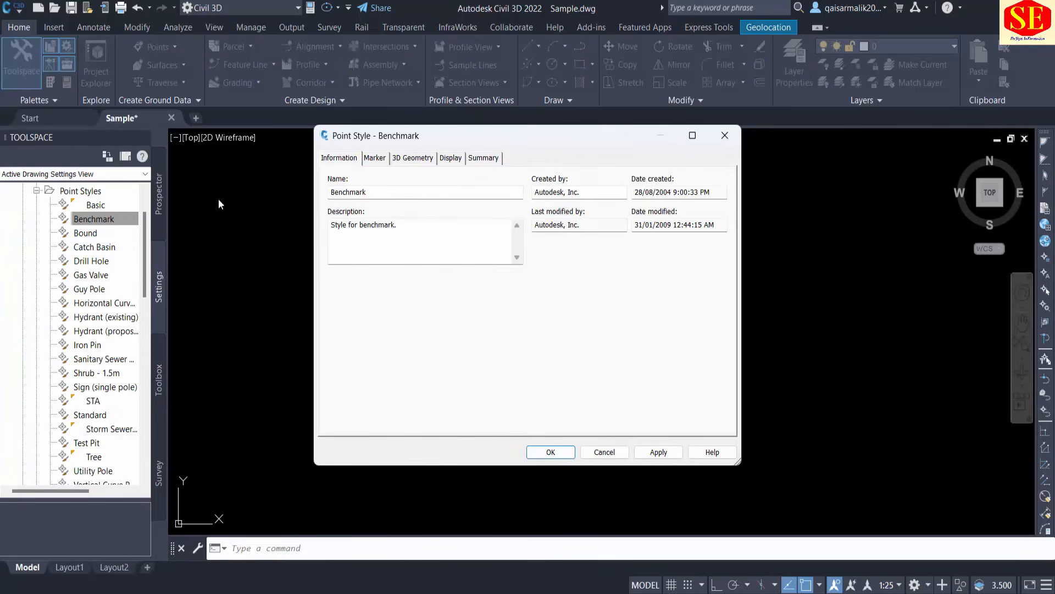
left_click(375, 159)
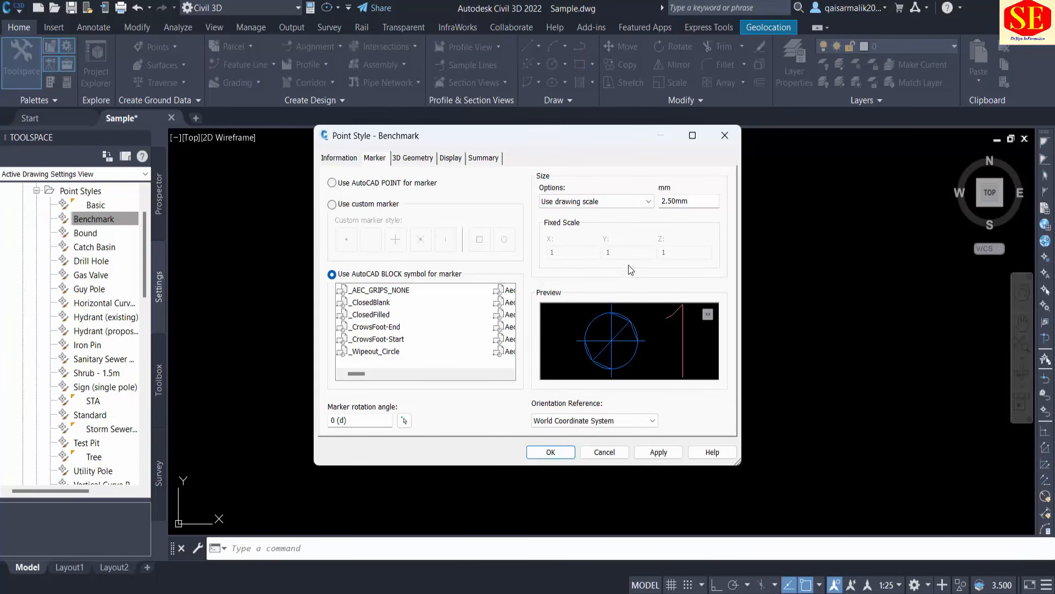
Preview marker block symbols such as _ClosedBlank, _ClosedFilled, _CrowsFoot-End, _Wipeout_Circle and _AEC_GRIPS_NONE for the Benchmark style, and discard the selection.
left_click(370, 303)
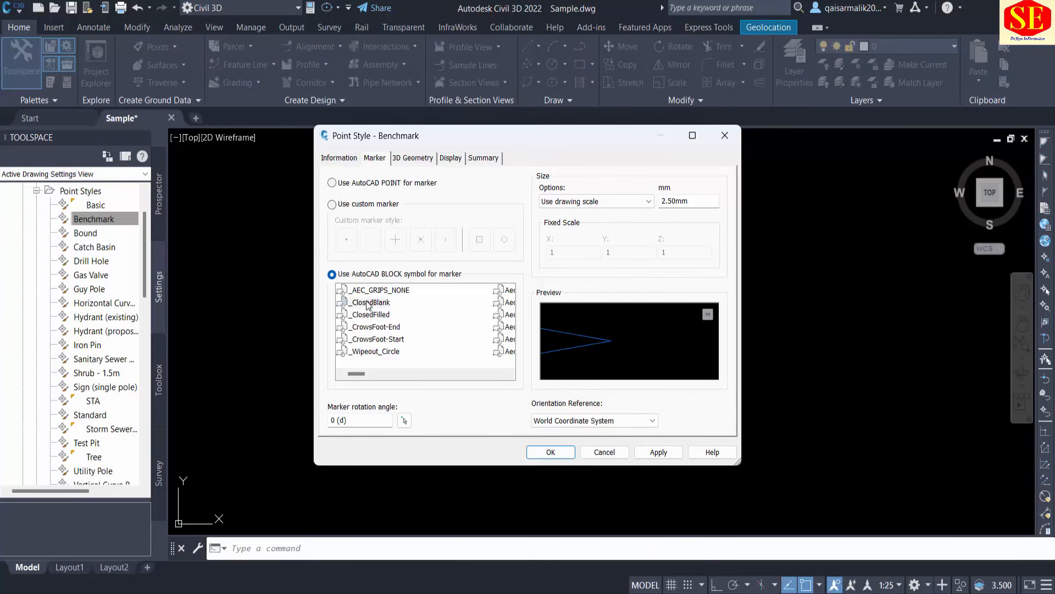
left_click(376, 314)
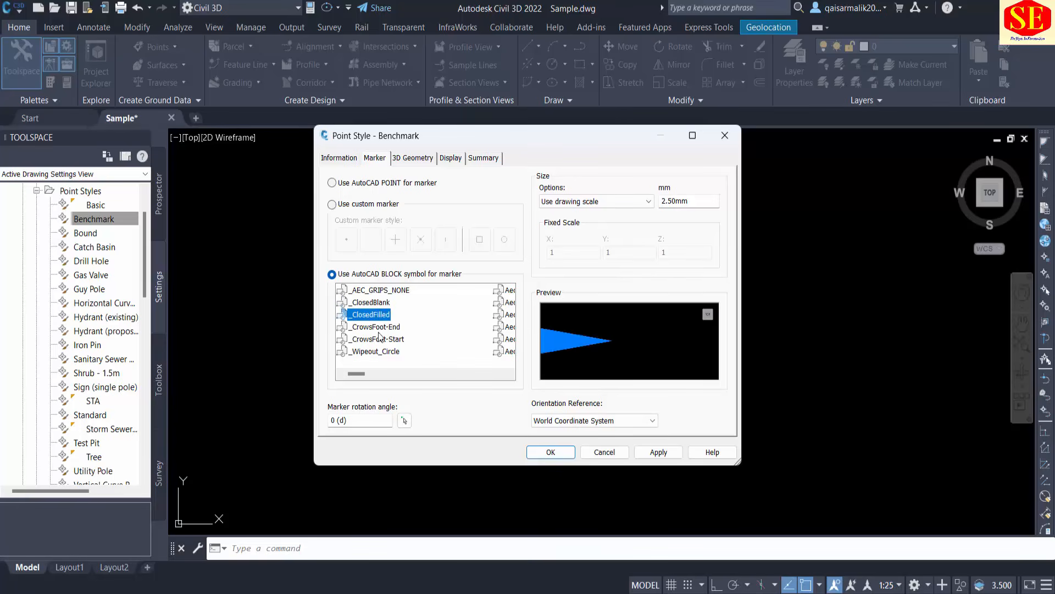
left_click(379, 327)
left_click(379, 339)
left_click(378, 351)
scroll(441, 332, "down", 2)
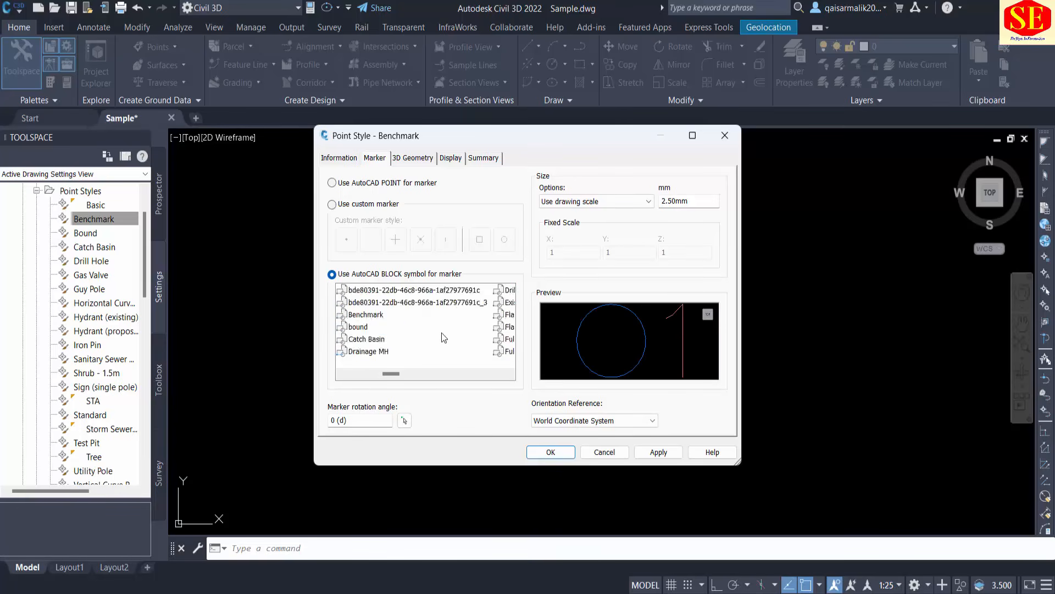
scroll(441, 332, "up", 2)
left_click(399, 290)
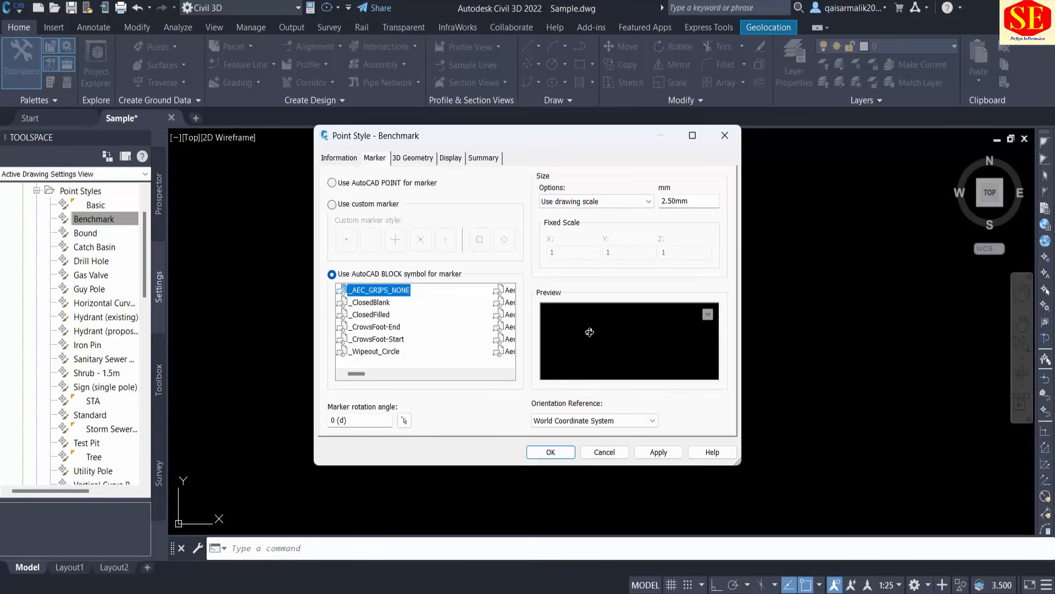
left_click(605, 452)
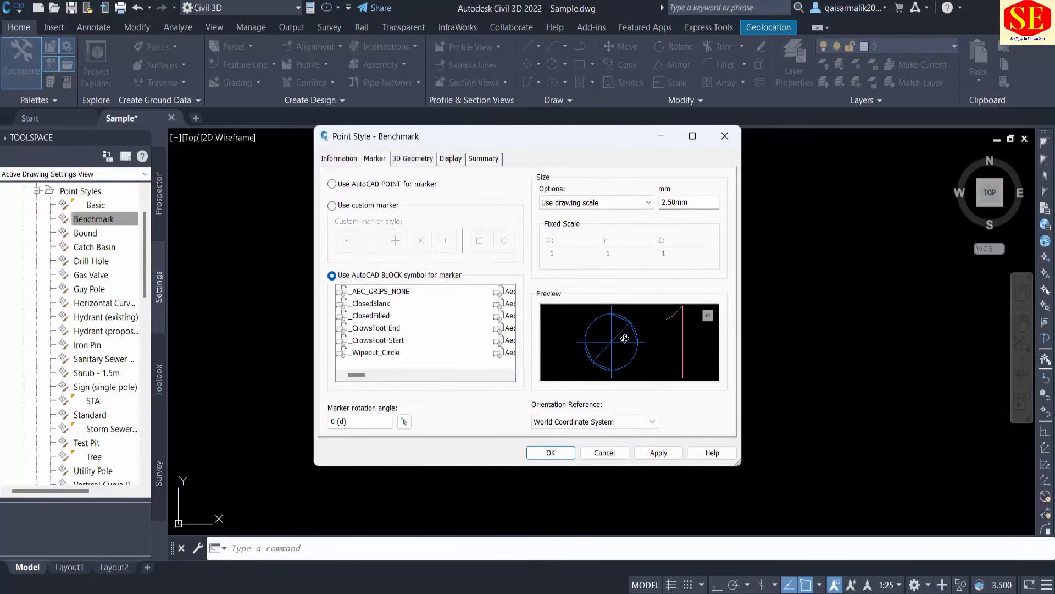
Browse further marker blocks for the Benchmark style, preview the Benchmark and bound symbols, and close the style without saving.
left_click(368, 375)
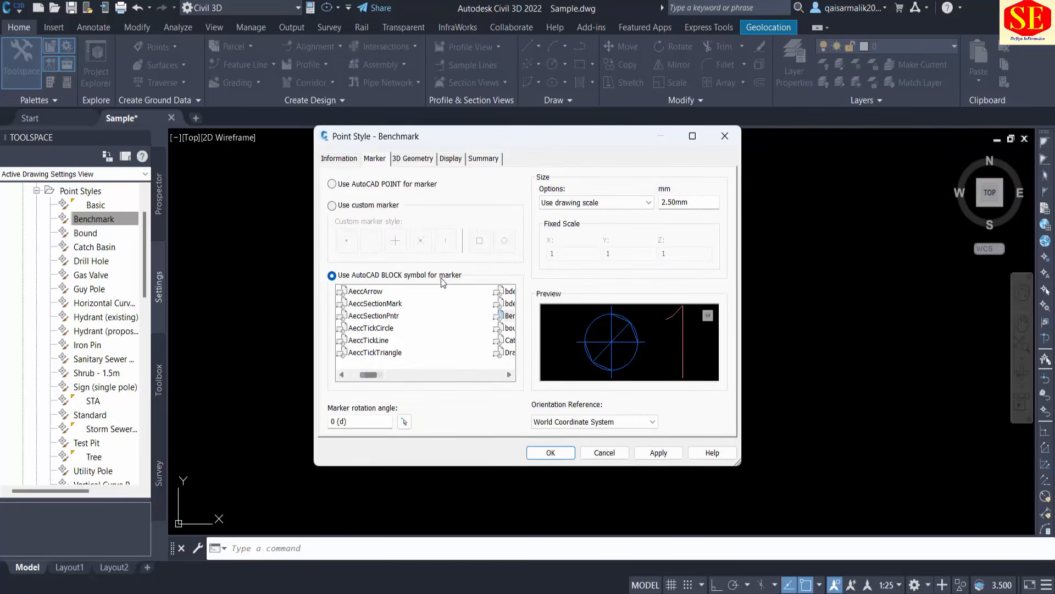
left_click_drag(375, 375, 383, 375)
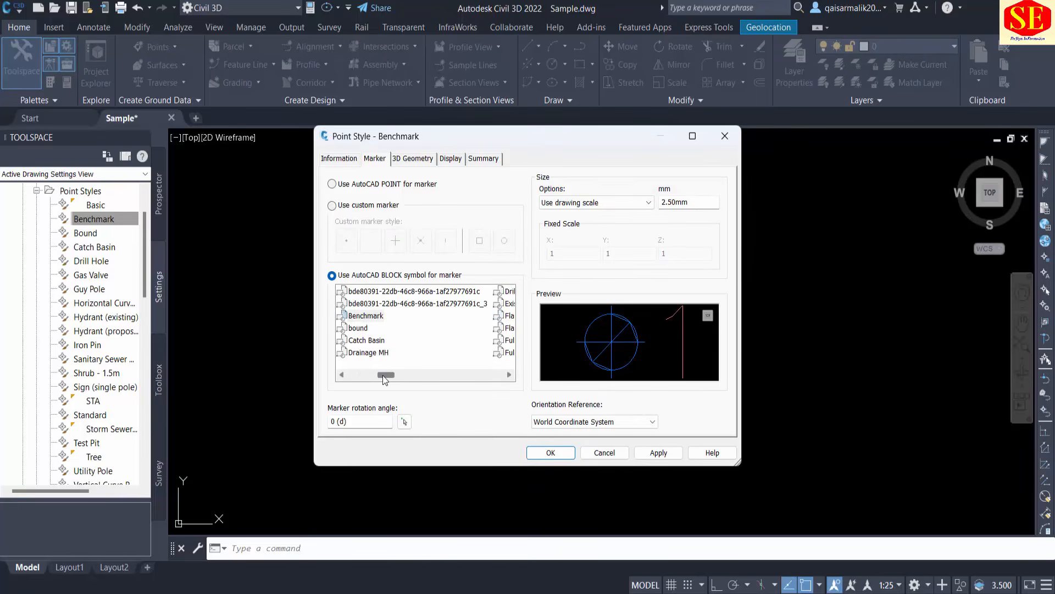
left_click(366, 316)
left_click(358, 329)
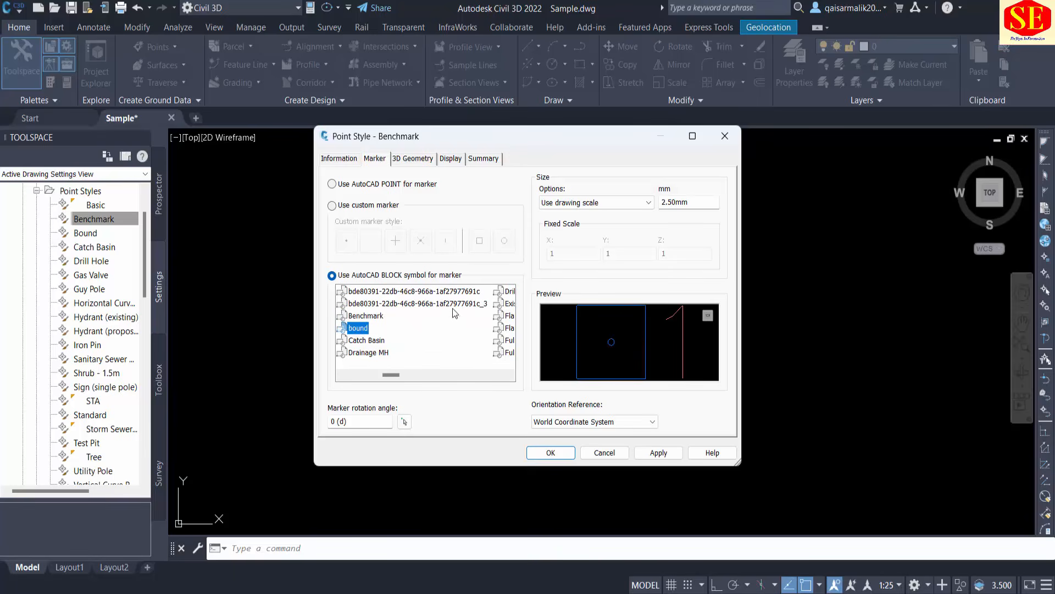
left_click(604, 453)
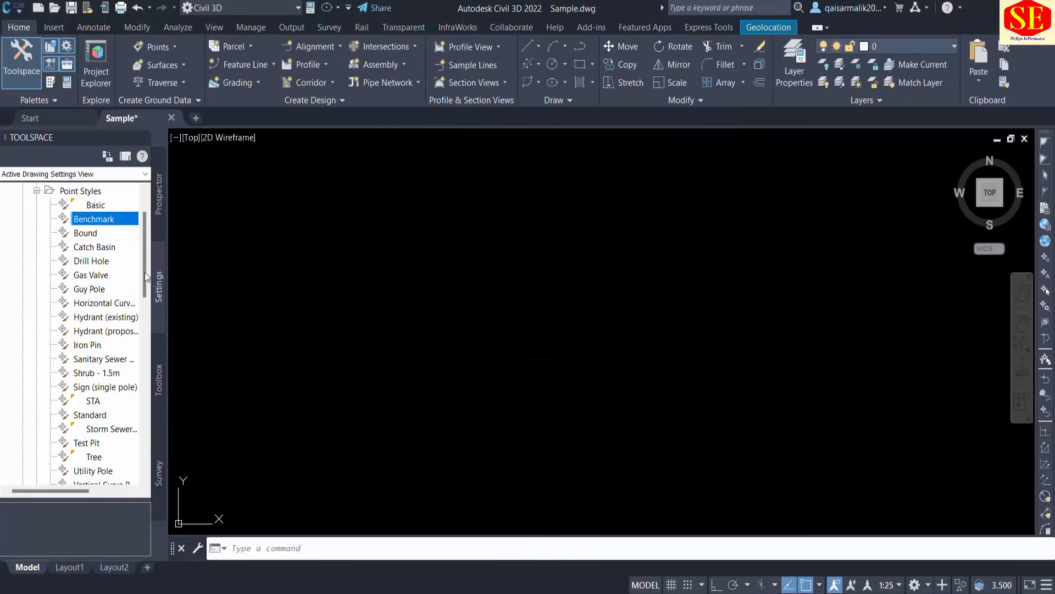
Collapse the Point Styles and look through the point Label Styles, including Description Only and Elevation Only.
left_click(36, 191)
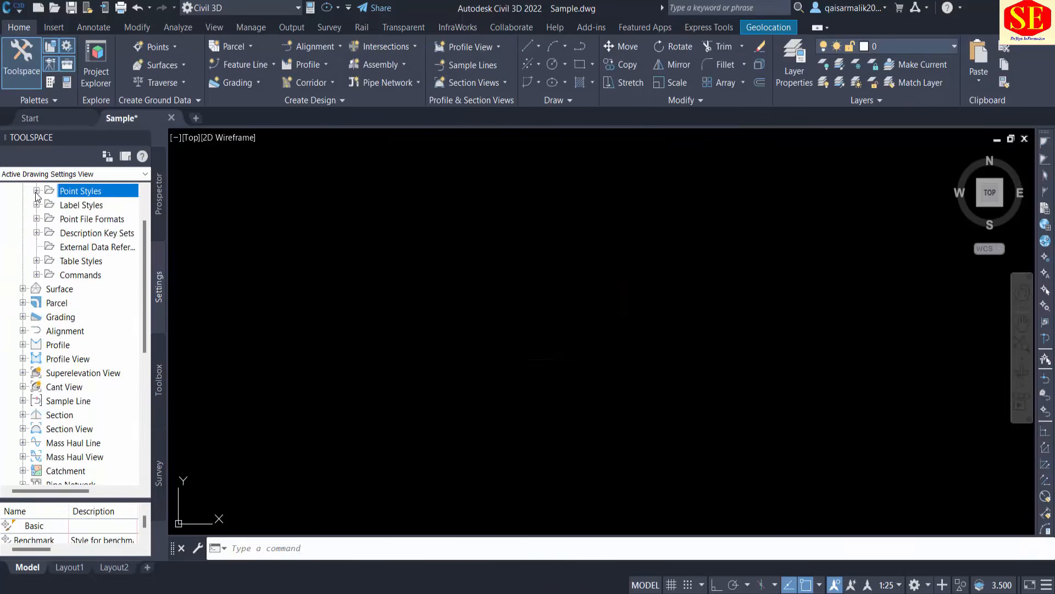
left_click(36, 205)
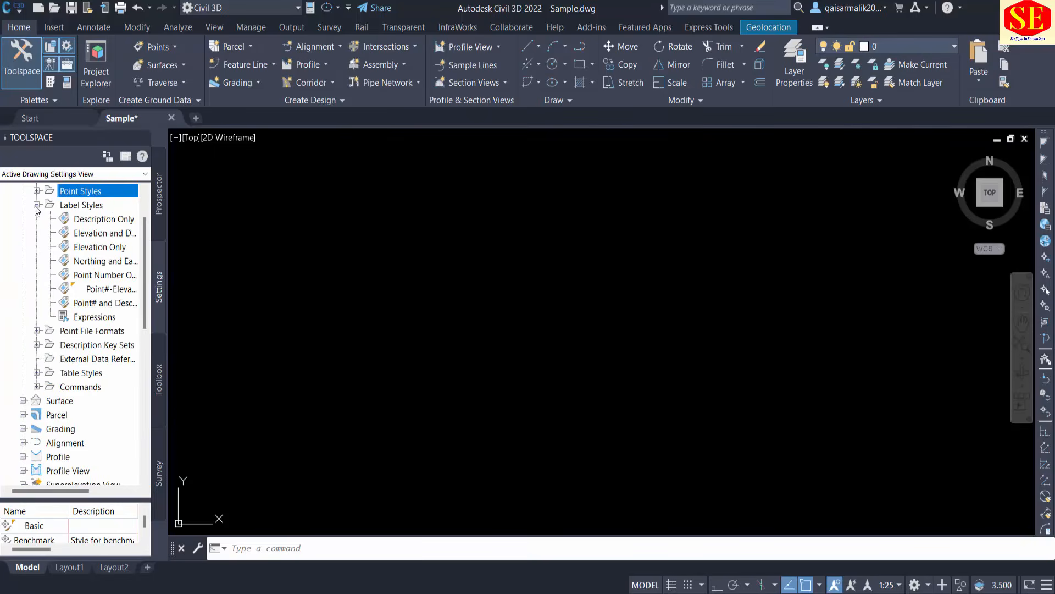
left_click(101, 219)
left_click(96, 247)
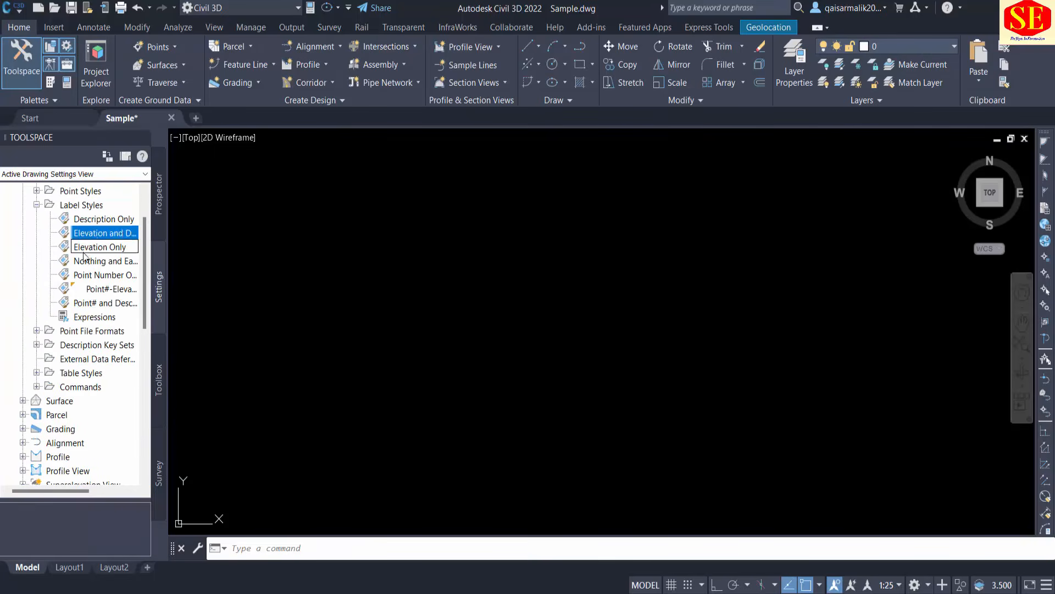
Examine the Toolbox contents by expanding Reports Manager and Subscription Extension Manager.
left_click(161, 358)
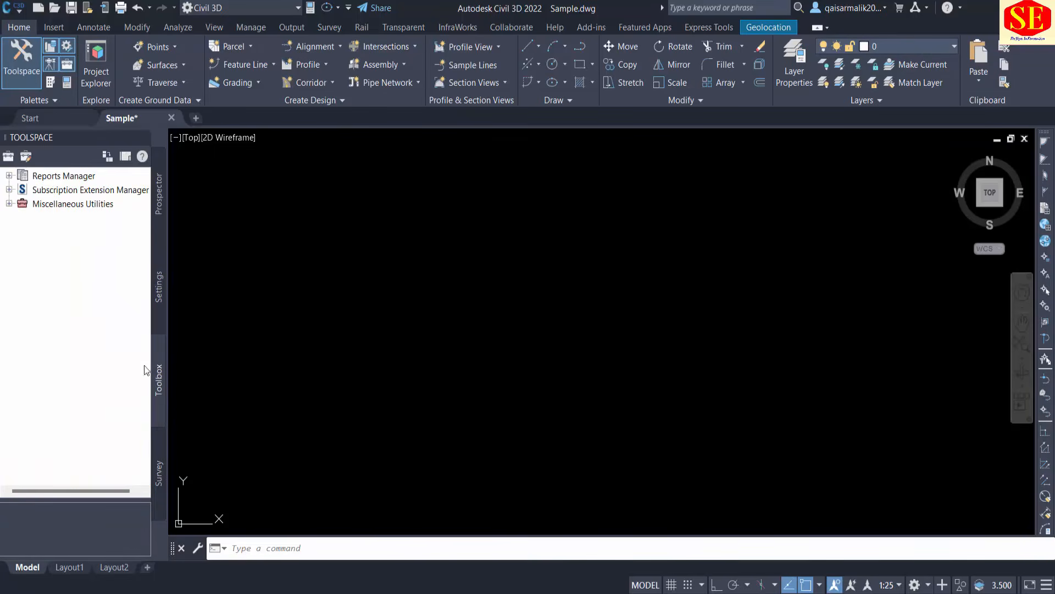
left_click(56, 177)
left_click(9, 176)
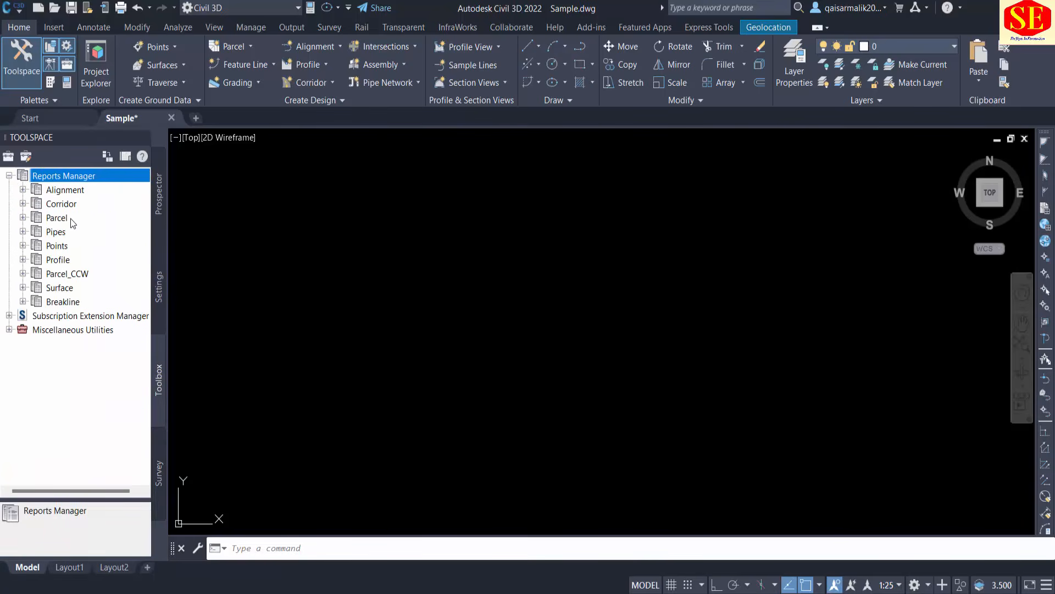
left_click(9, 315)
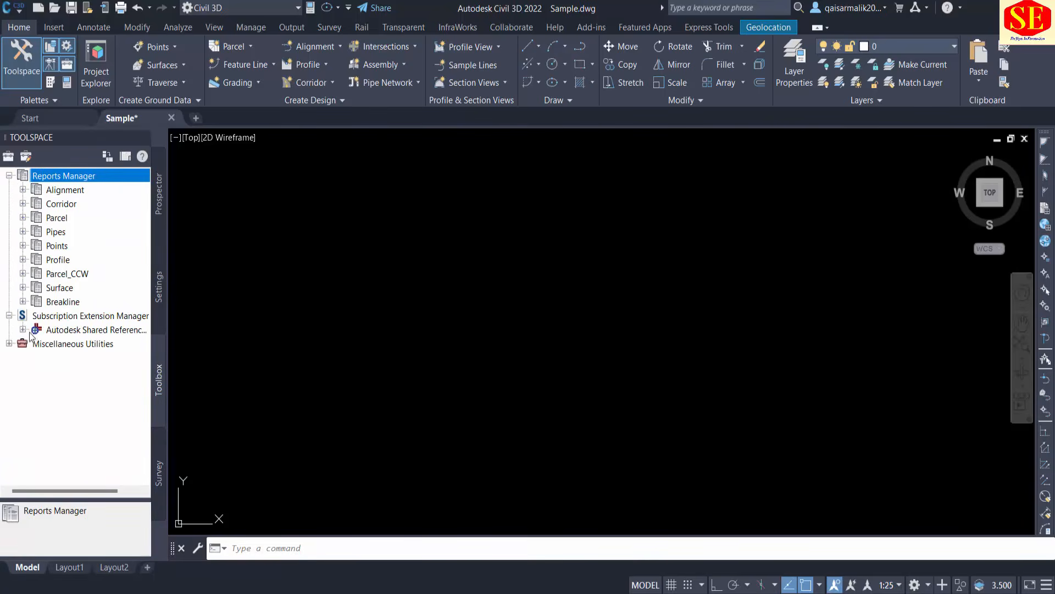
Examine the survey databases and Linework Code Sets in Toolspace, and return to the Prospector collections.
left_click(162, 454)
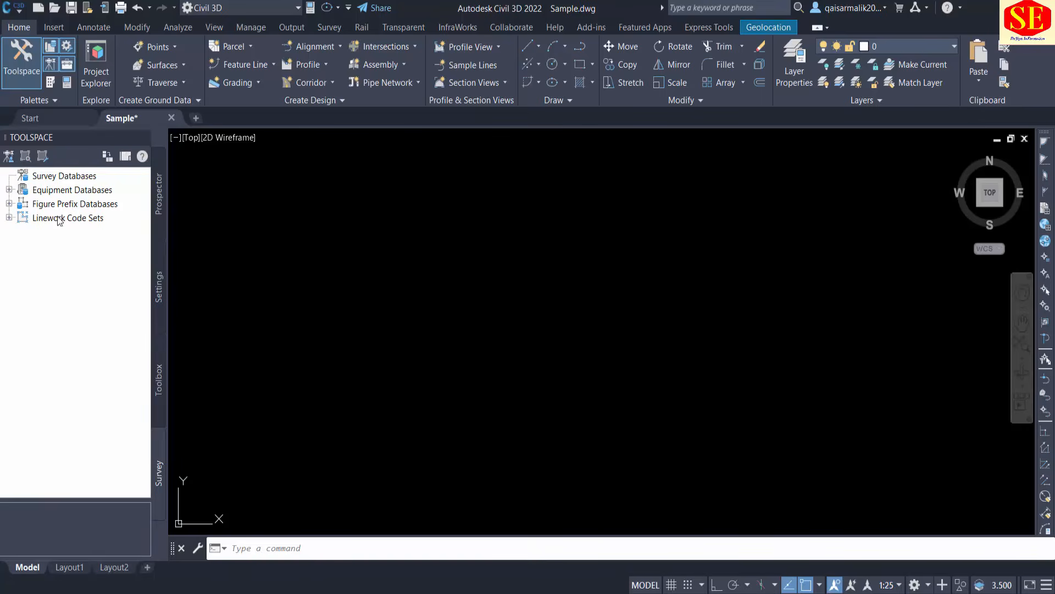
double_click(28, 218)
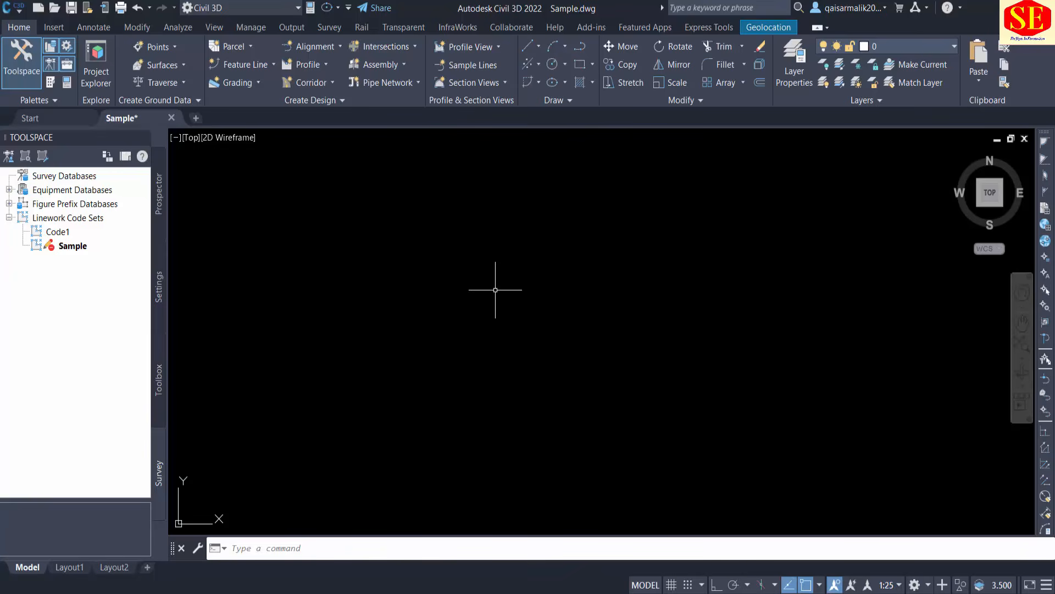
left_click(158, 190)
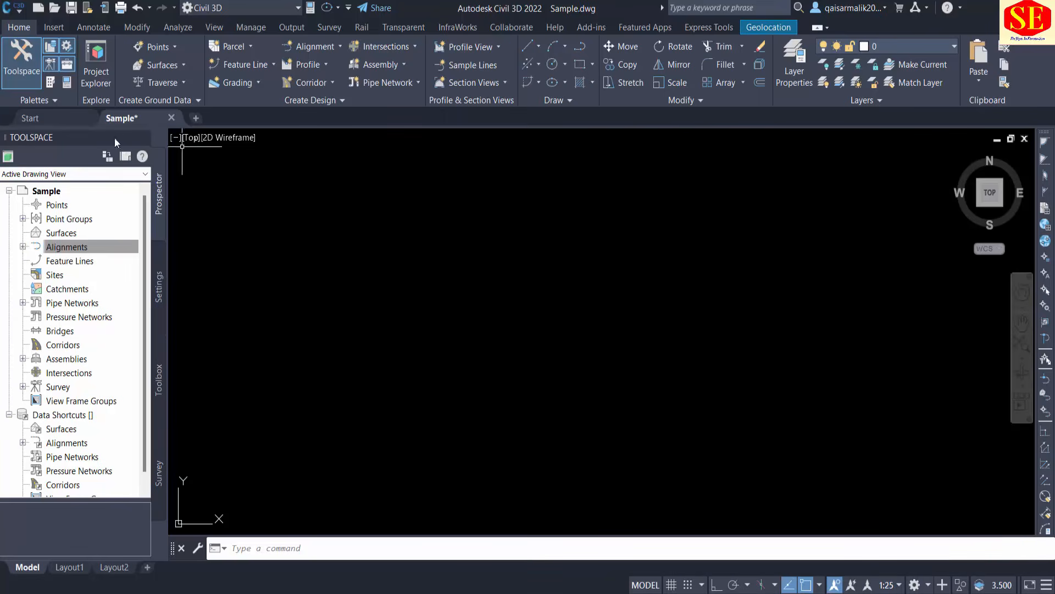
Review Toolspace's Settings, Toolbox, Survey and Prospector views in turn, finishing on the Prospector collections of the Sample drawing.
left_click(162, 288)
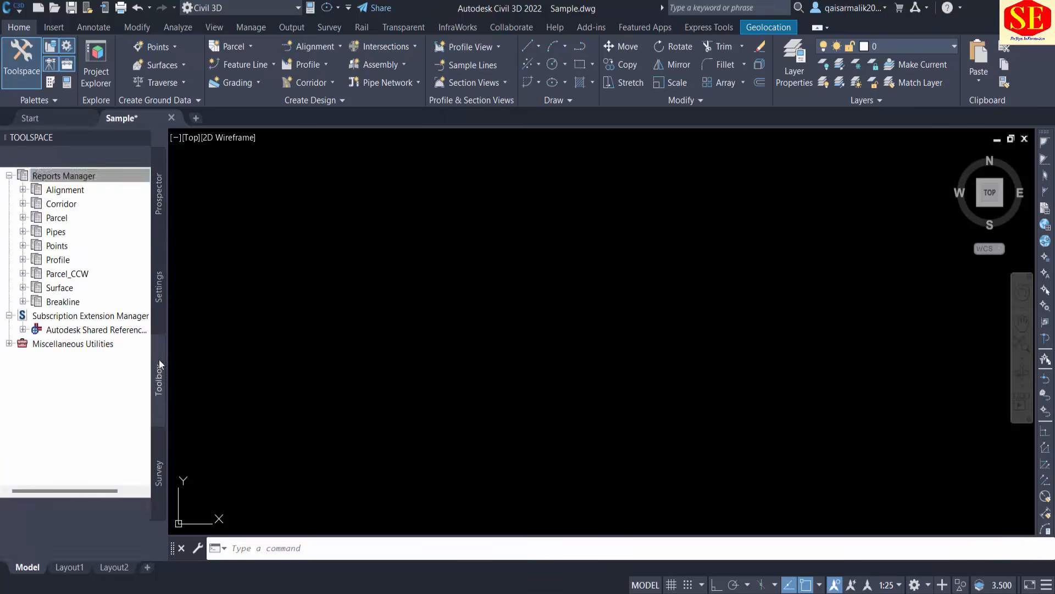
left_click(159, 380)
left_click(159, 473)
left_click(160, 193)
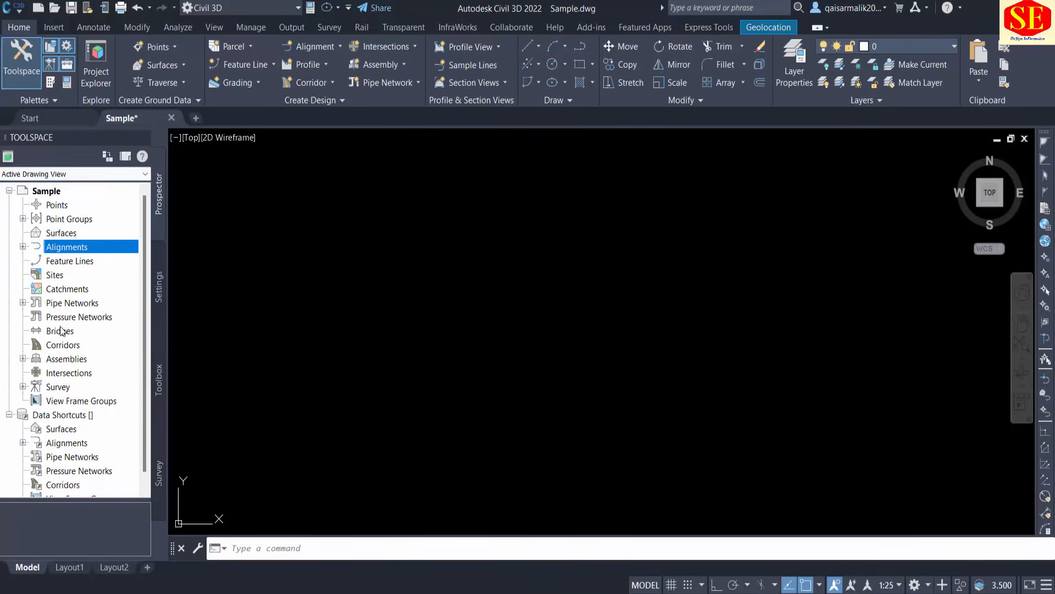
left_click(170, 286)
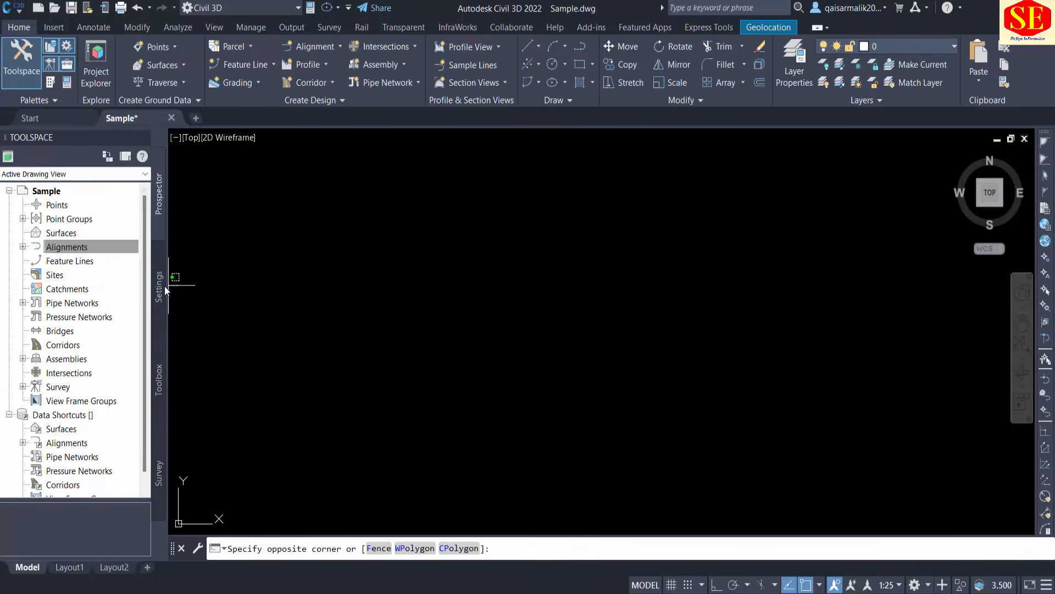
left_click(158, 286)
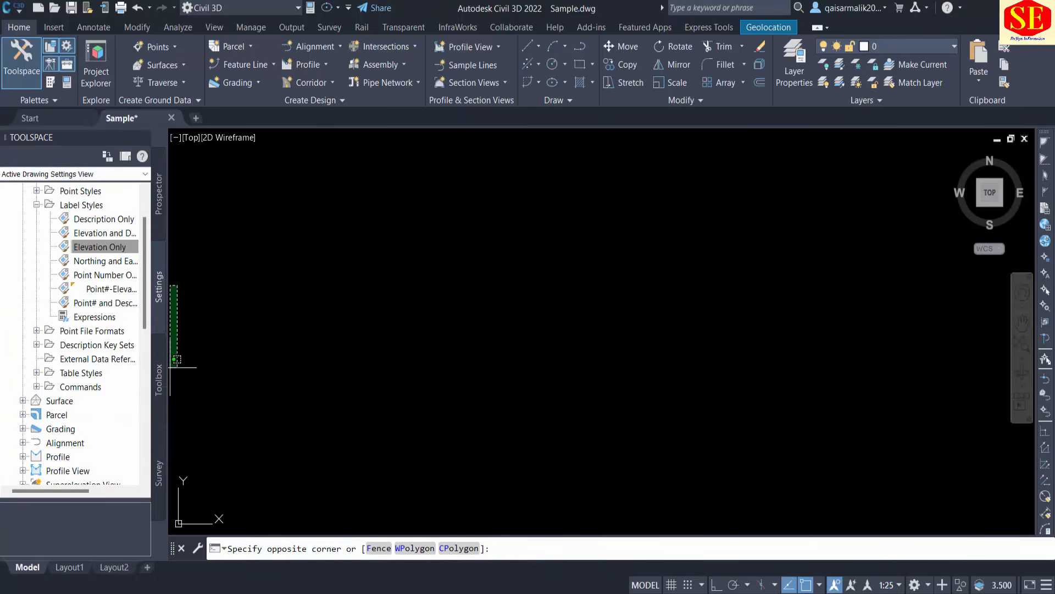
left_click(158, 381)
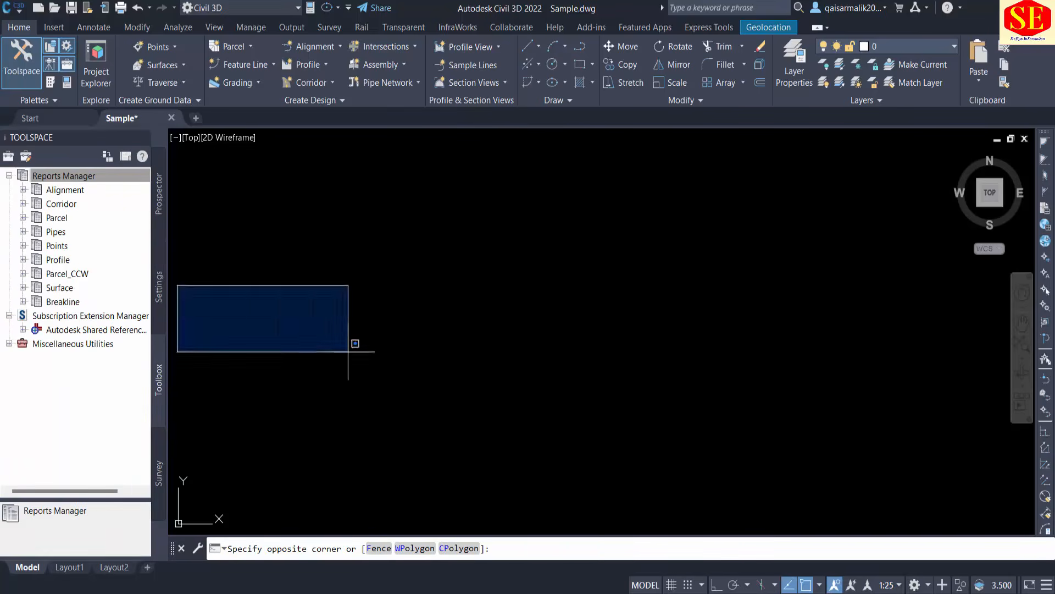
left_click(353, 348)
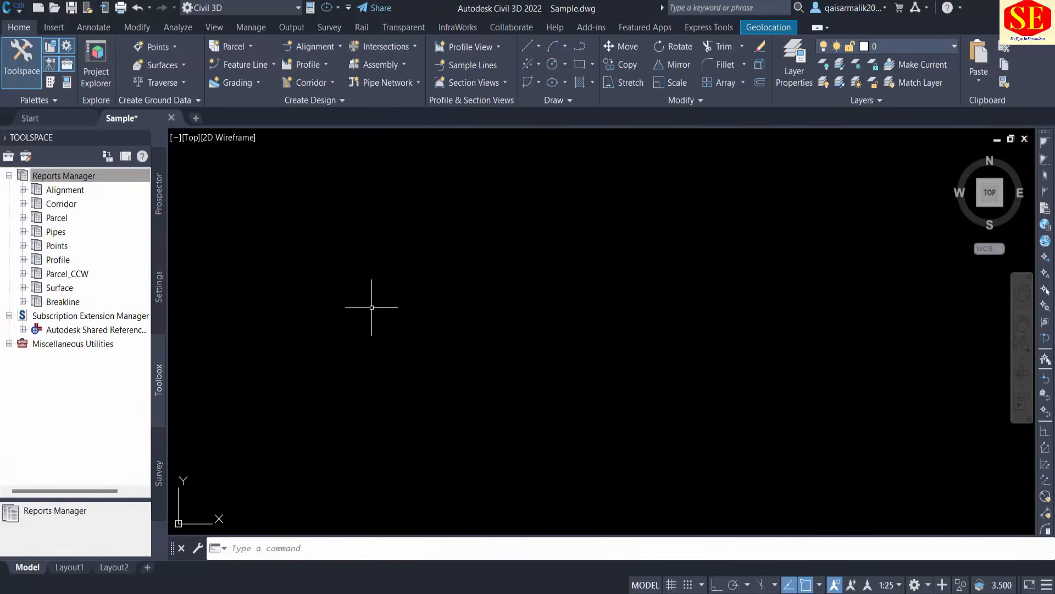
left_click(160, 466)
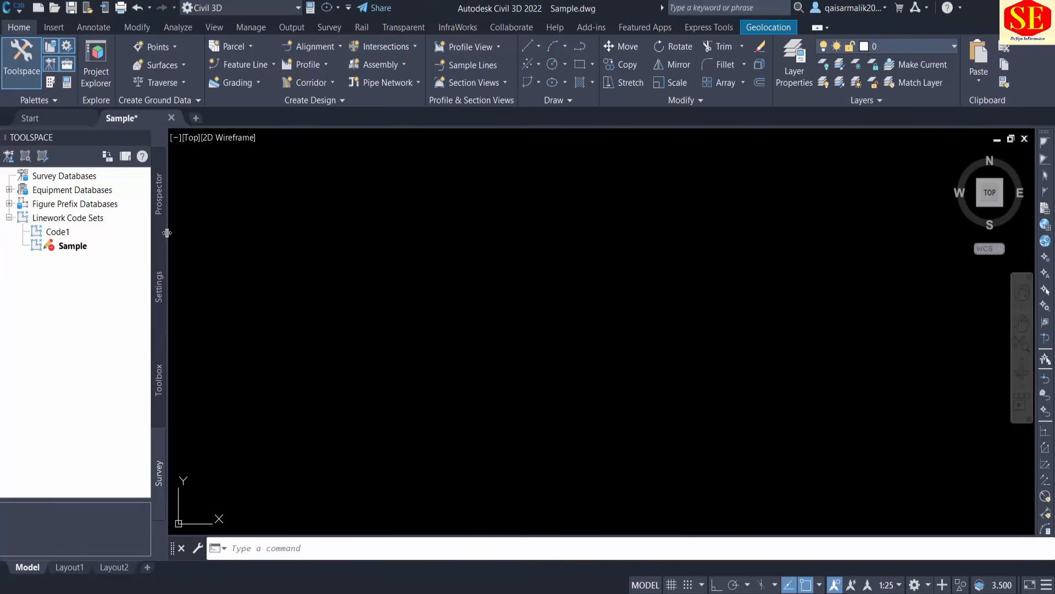
left_click(159, 277)
left_click(161, 211)
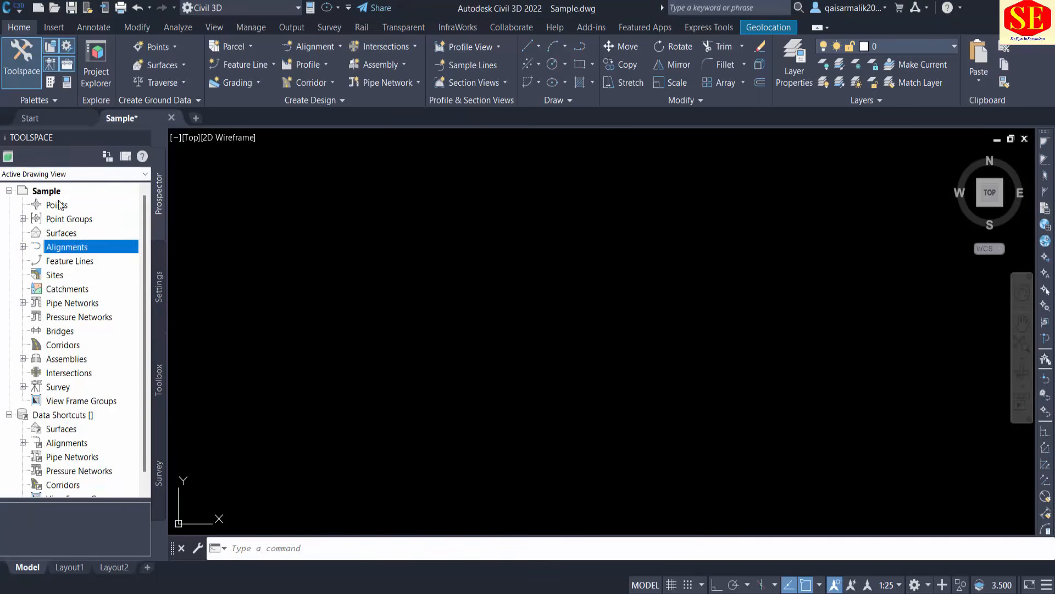